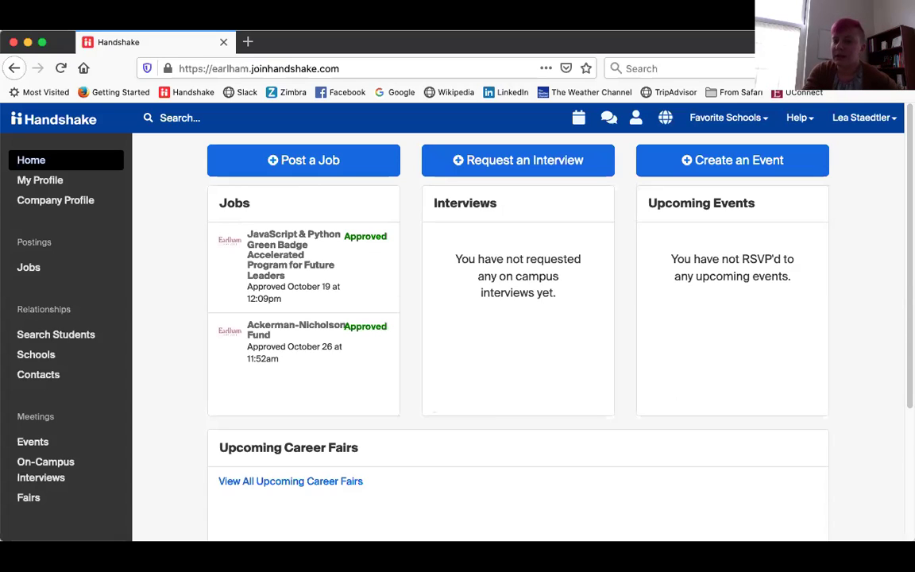
Open the Teammates page and generate an invite link for the Recruiter role, closing the invite dialog without copying the link
{"action": "left_click", "coordinate": [858, 127]}
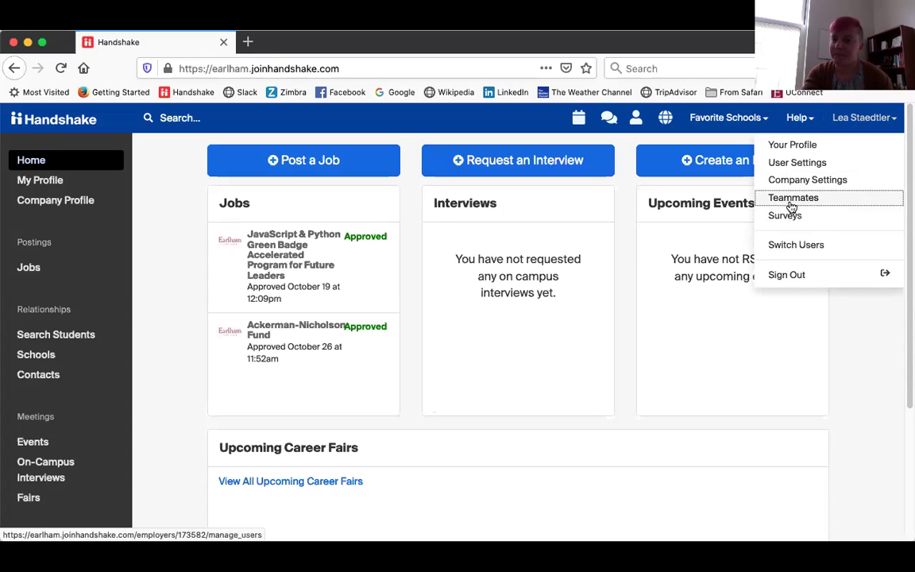
{"action": "left_click", "coordinate": [793, 207]}
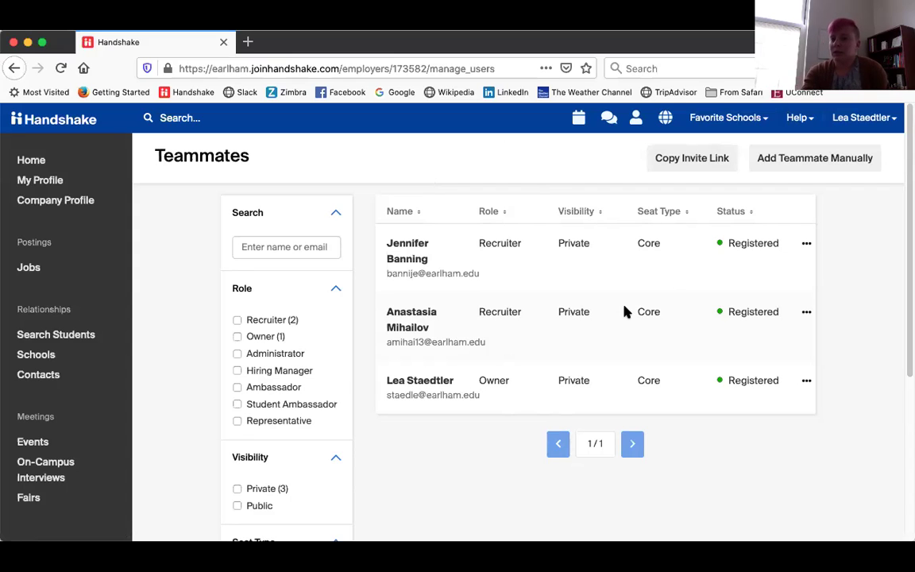
{"action": "left_click", "coordinate": [693, 163]}
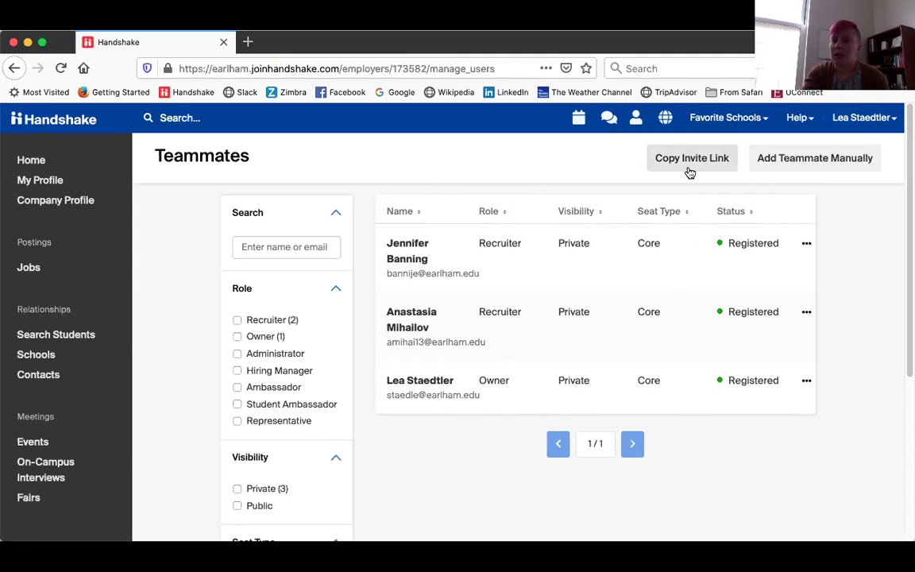
{"action": "left_click", "coordinate": [691, 166]}
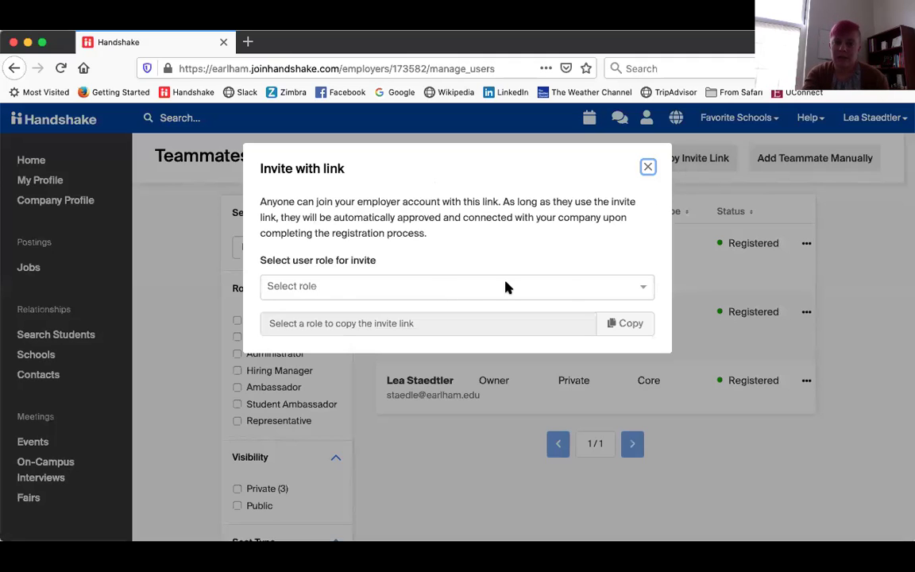
{"action": "left_click", "coordinate": [438, 288]}
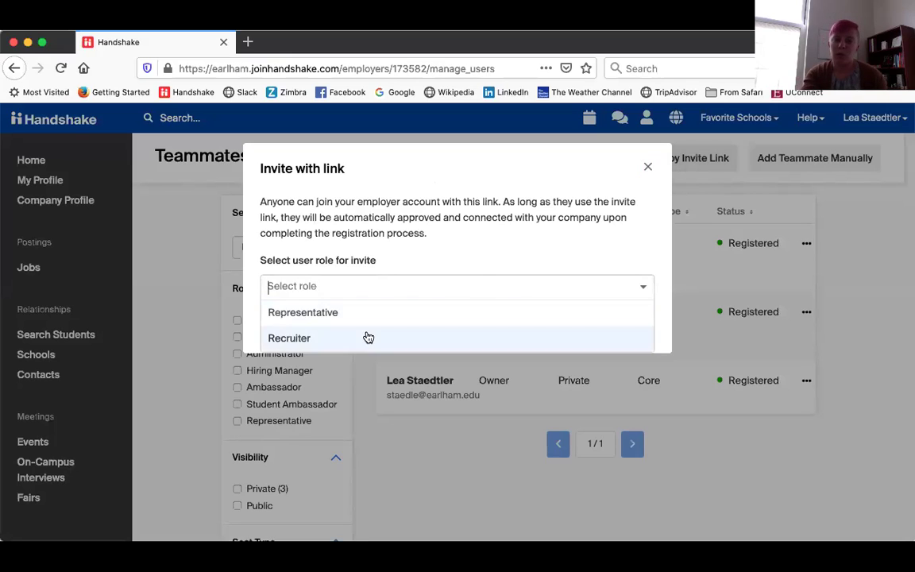
{"action": "left_click", "coordinate": [282, 340]}
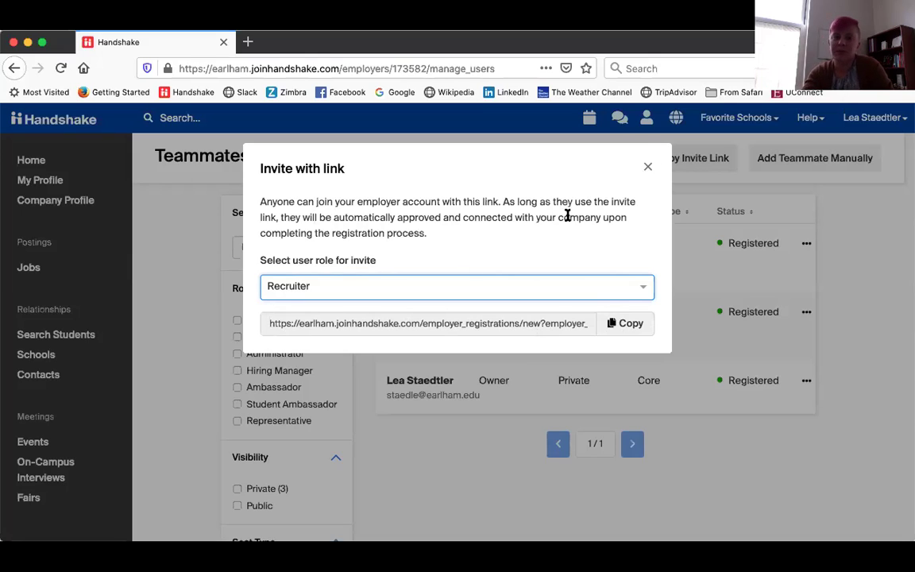
{"action": "left_click", "coordinate": [648, 168]}
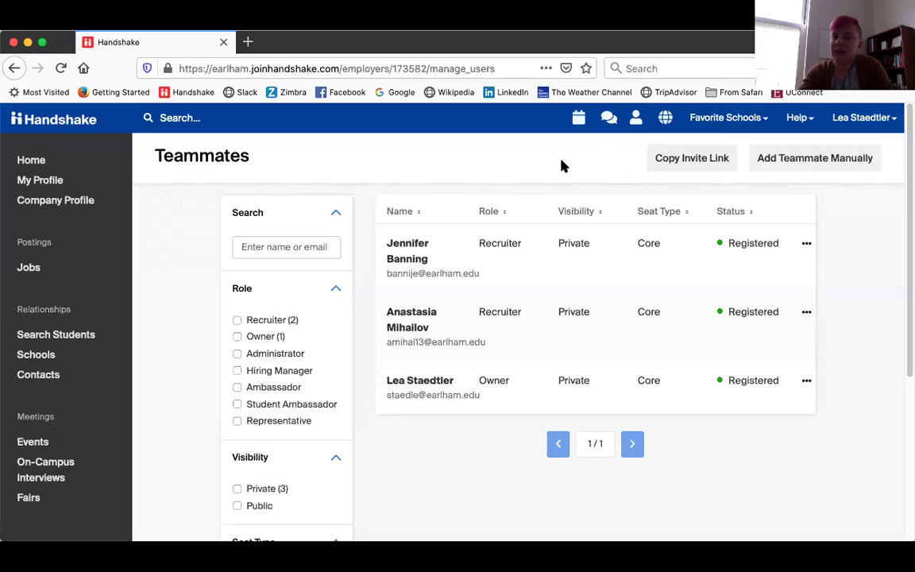
View the notifications page and return to the Teammates list
{"action": "left_click", "coordinate": [667, 121]}
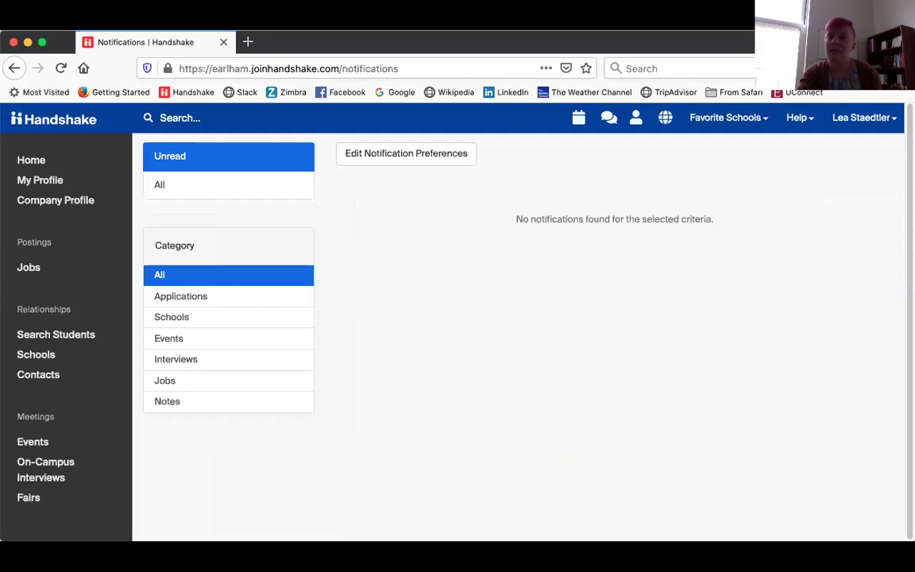
{"action": "left_click", "coordinate": [869, 121]}
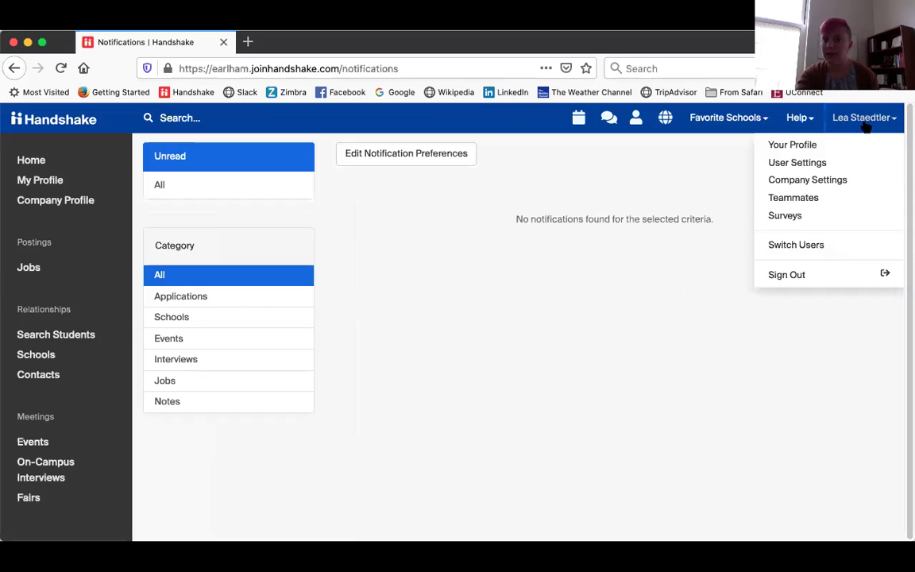
{"action": "left_click", "coordinate": [809, 198]}
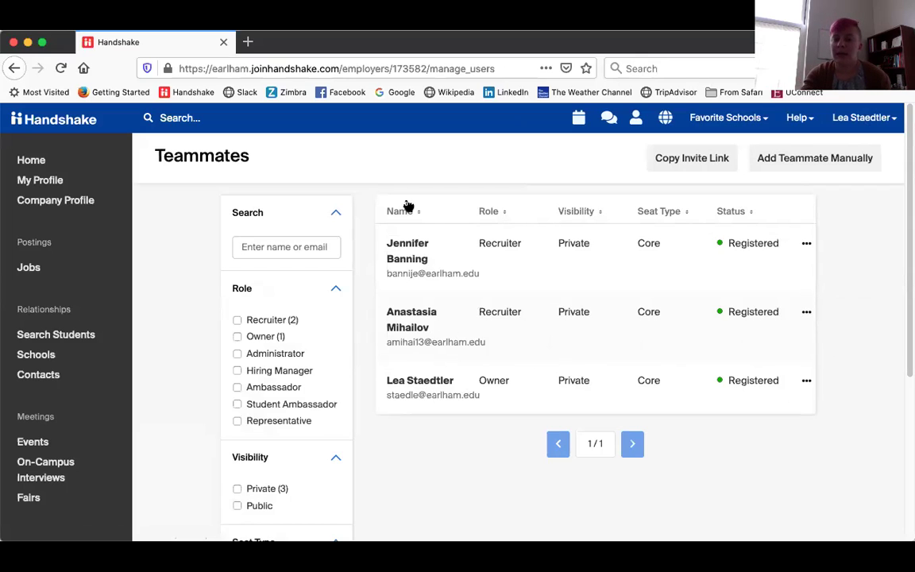
Review the role options in the second listed teammate's account settings and cancel the edit
{"action": "left_click", "coordinate": [807, 313]}
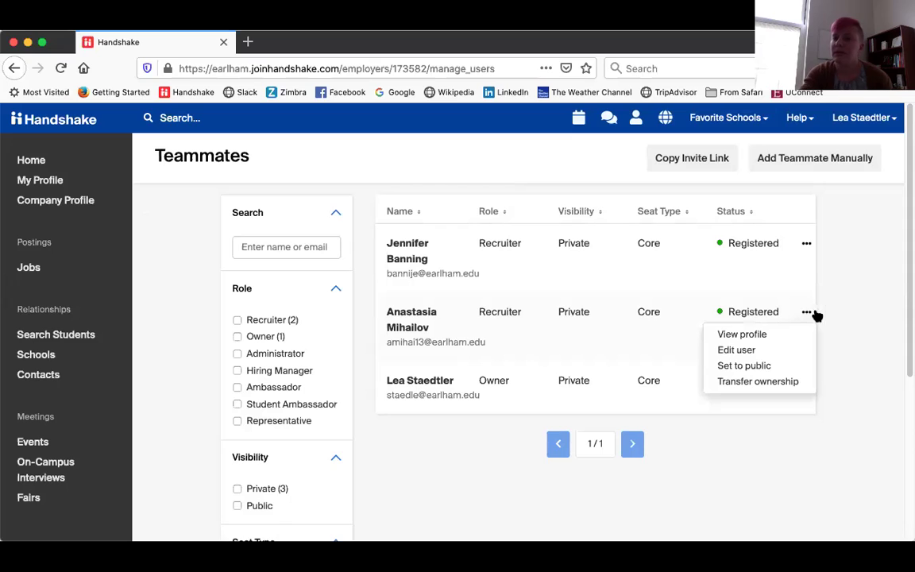
{"action": "left_click", "coordinate": [747, 354]}
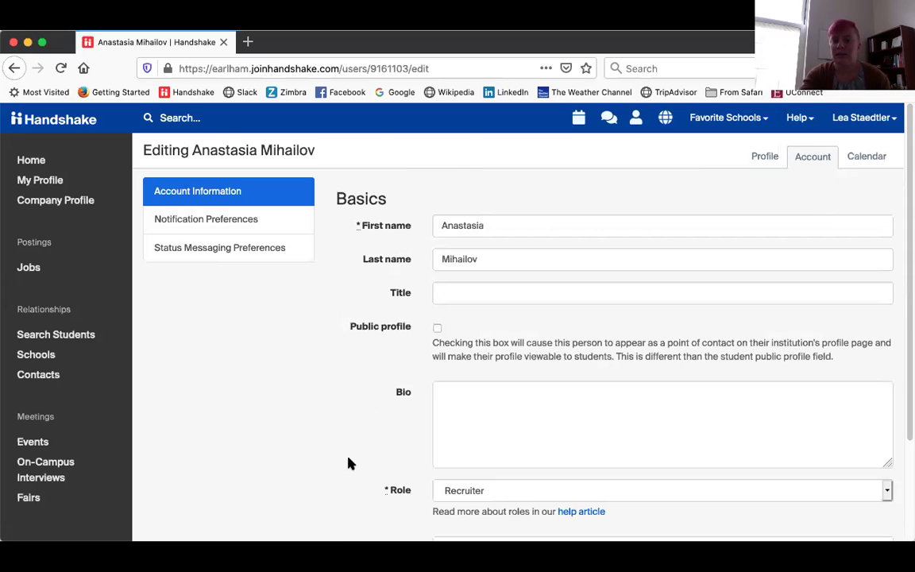
{"action": "scroll", "coordinate": [350, 463], "scroll_direction": "down", "scroll_amount": 3}
{"action": "left_click", "coordinate": [533, 374]}
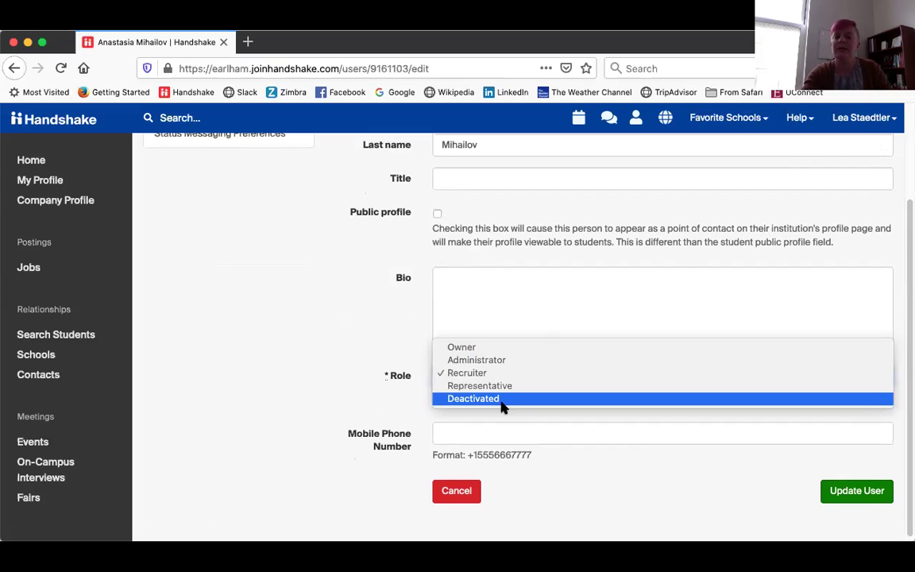
{"action": "left_click", "coordinate": [413, 403]}
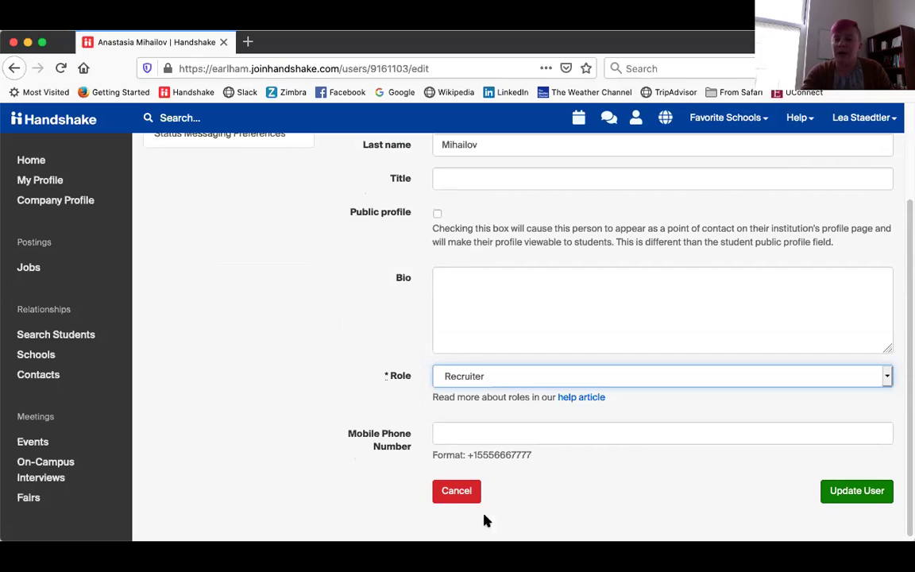
{"action": "left_click", "coordinate": [468, 492]}
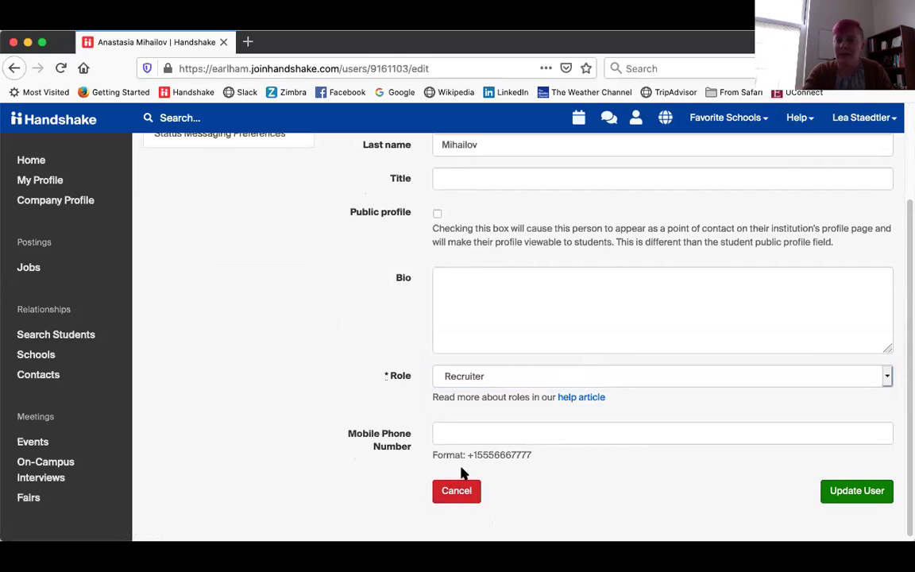
{"action": "left_click", "coordinate": [559, 375]}
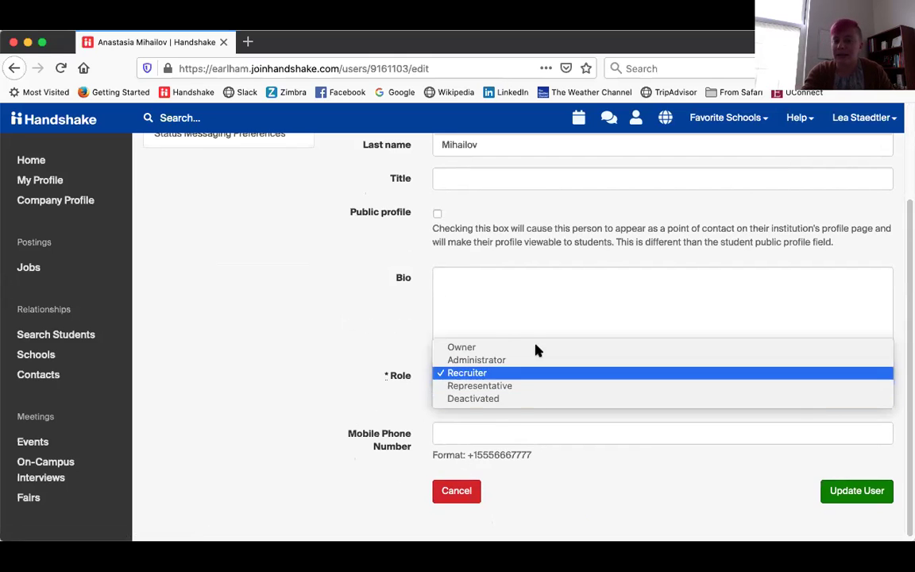
{"action": "left_click", "coordinate": [377, 327]}
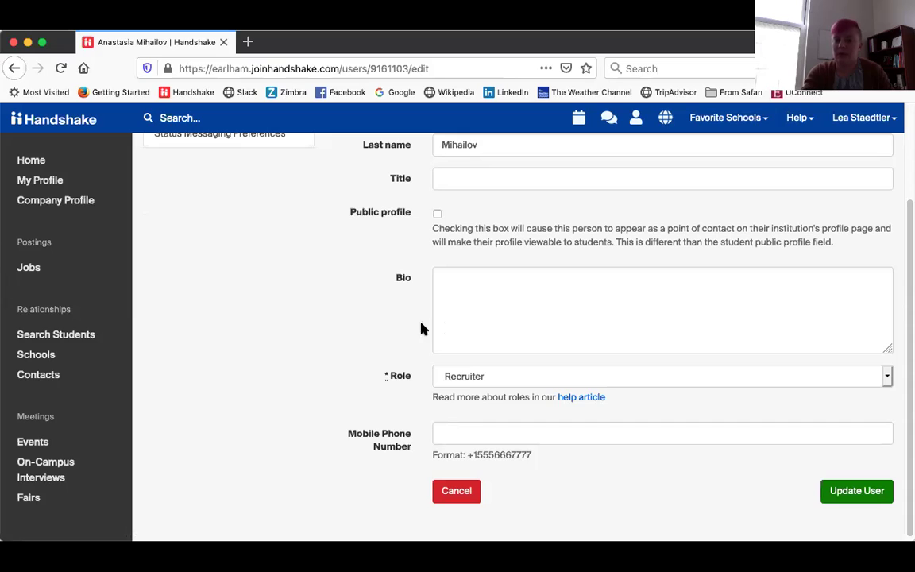
{"action": "left_click", "coordinate": [448, 380]}
{"action": "left_click", "coordinate": [326, 385]}
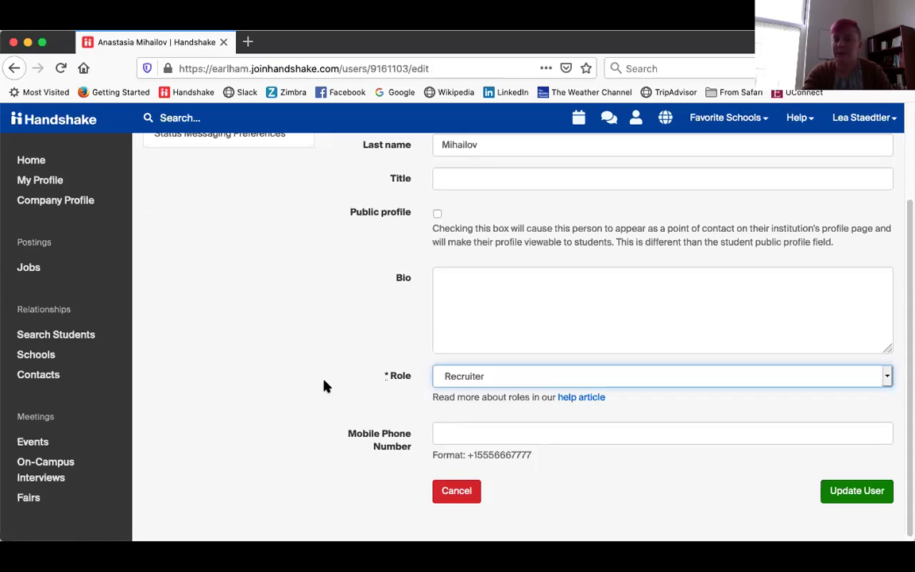
{"action": "left_click", "coordinate": [457, 502]}
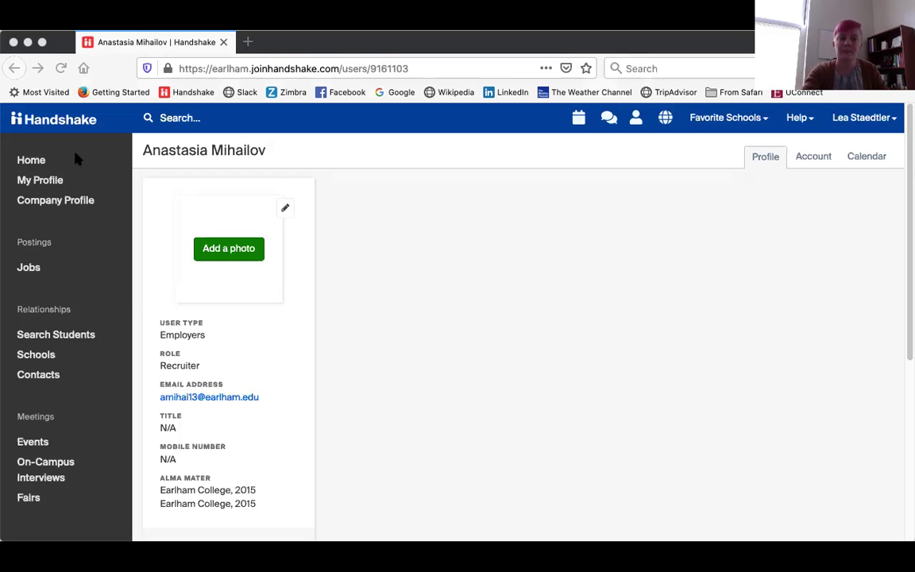
Return to the home page and browse the active and expired job postings in the Jobs list
{"action": "left_click", "coordinate": [46, 168]}
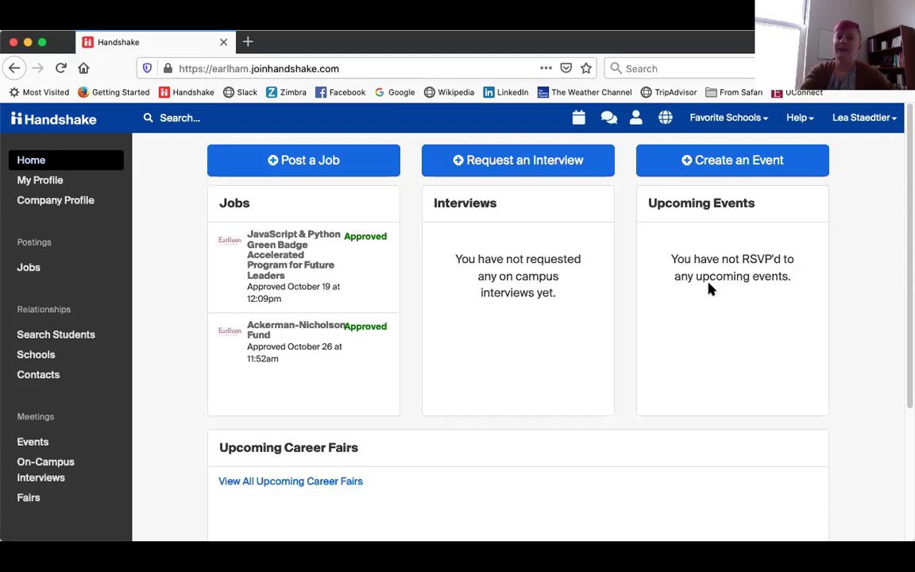
{"action": "left_click", "coordinate": [332, 170]}
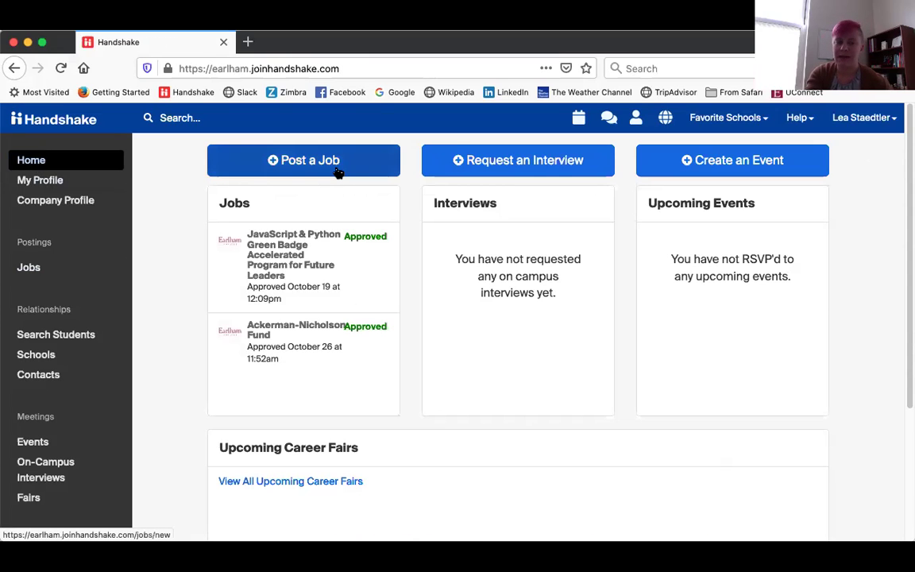
{"action": "left_click", "coordinate": [38, 270]}
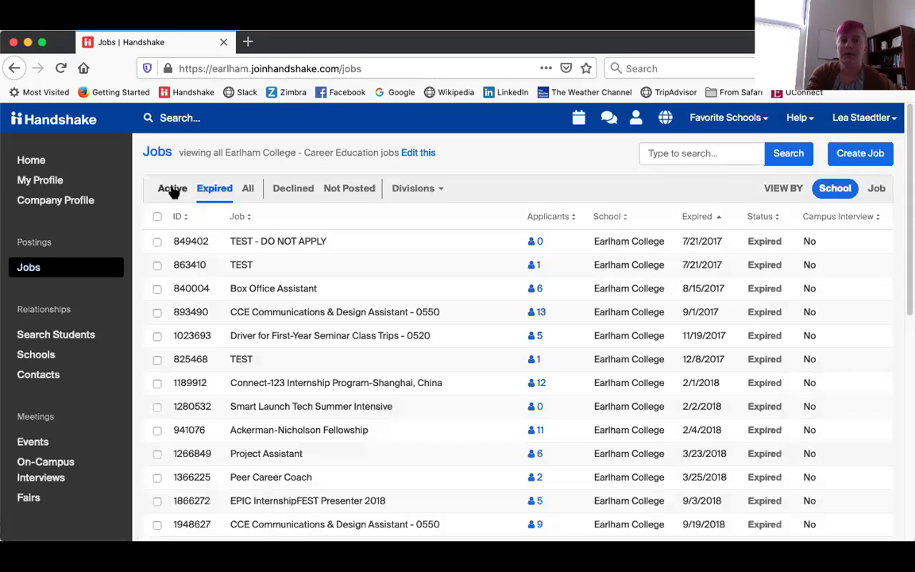
{"action": "left_click", "coordinate": [173, 190]}
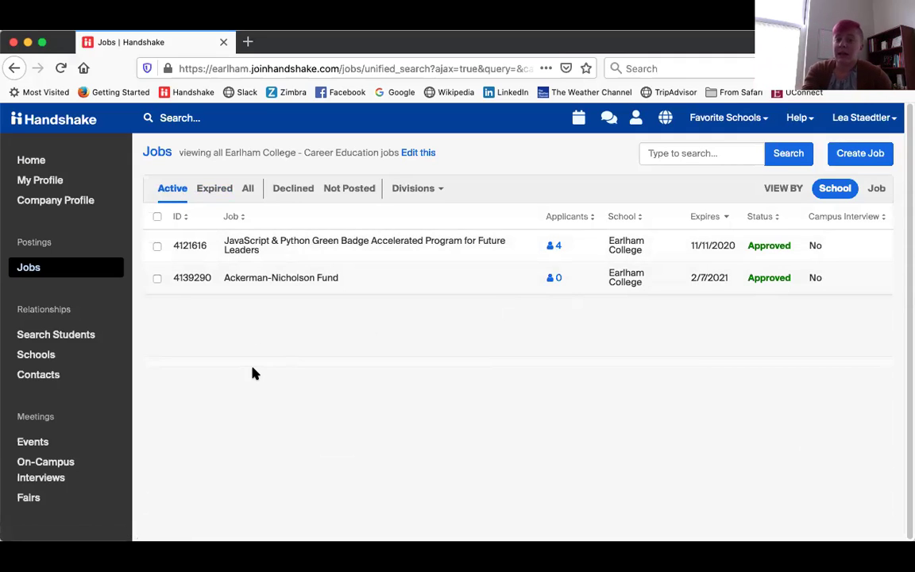
{"action": "left_click", "coordinate": [222, 191]}
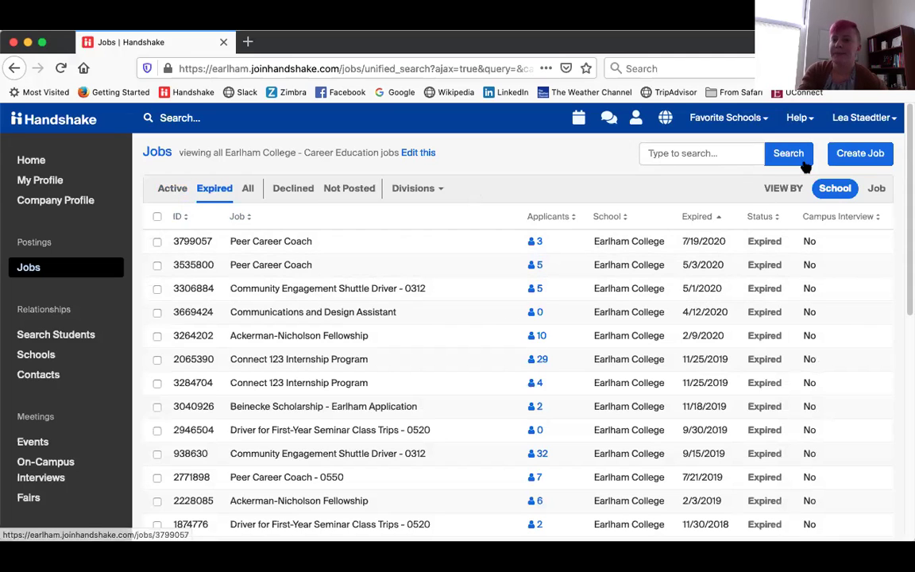
Create a new job posting with applications submitted in Handshake and the job title Test
{"action": "left_click", "coordinate": [854, 158]}
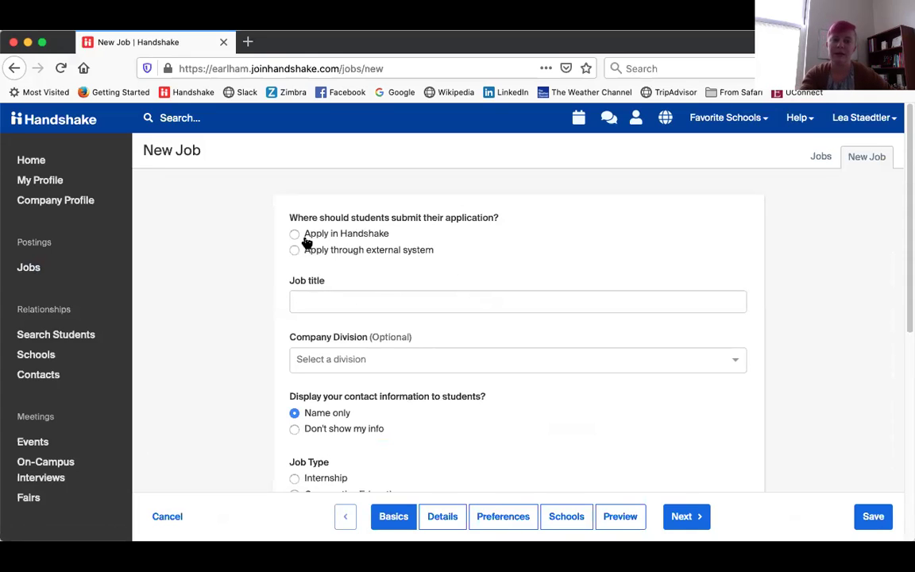
{"action": "left_click", "coordinate": [366, 238]}
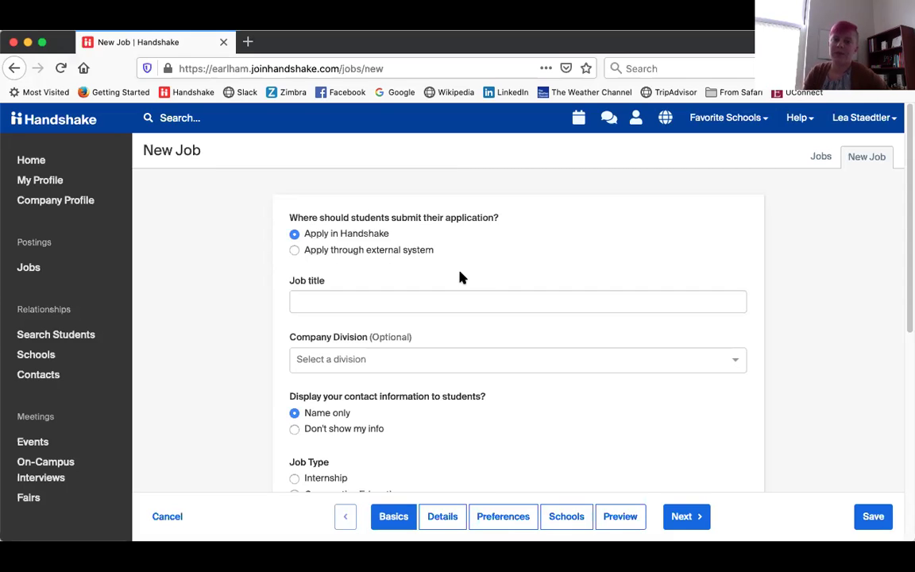
{"action": "left_click", "coordinate": [404, 301]}
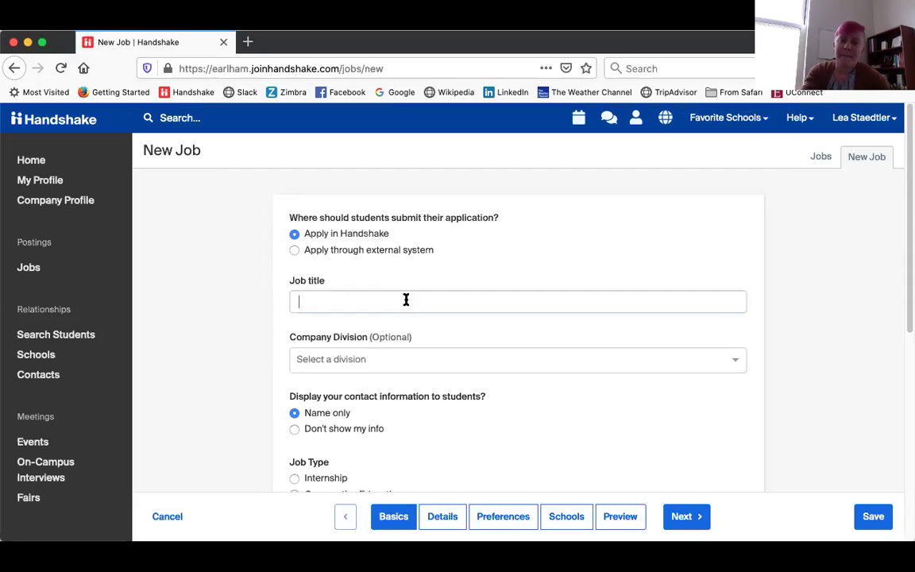
{"action": "type", "text": "Test"}
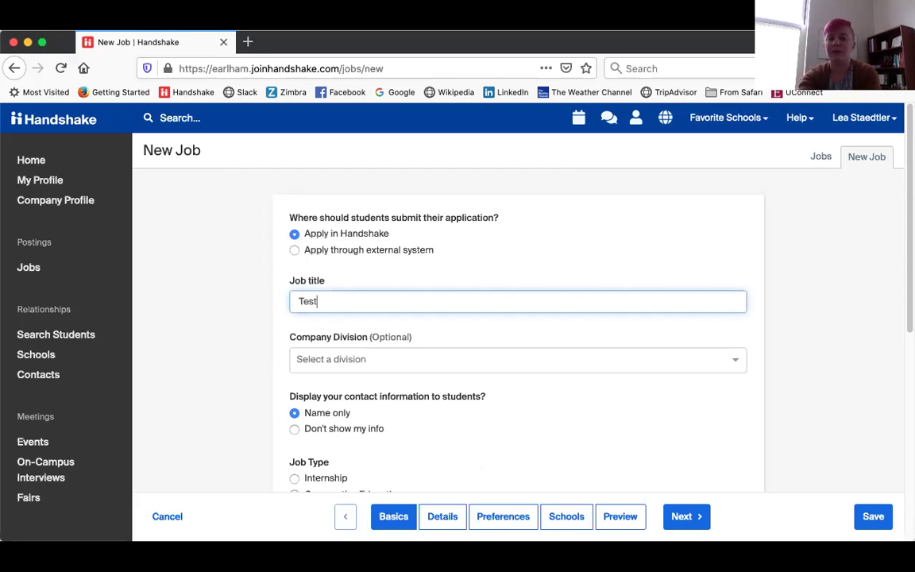
Set the job type to On Campus Student Employment and the employment type to Part-Time
{"action": "scroll", "coordinate": [477, 382], "scroll_direction": "down", "scroll_amount": 3}
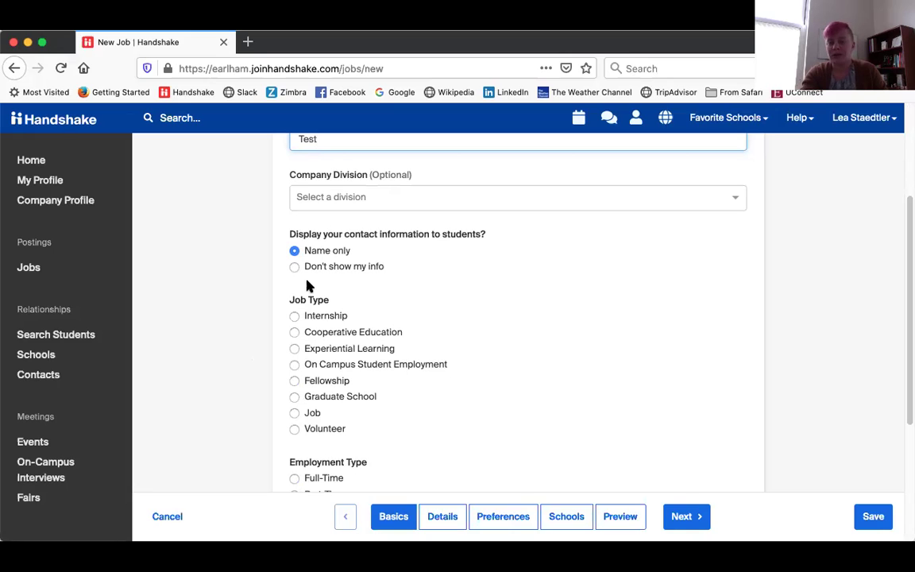
{"action": "scroll", "coordinate": [214, 304], "scroll_direction": "down", "scroll_amount": 1}
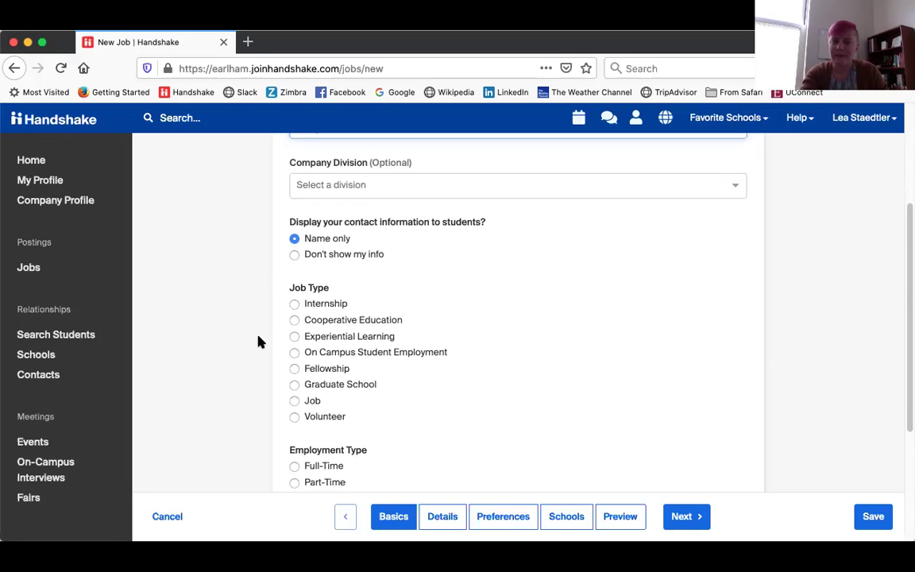
{"action": "scroll", "coordinate": [258, 342], "scroll_direction": "down", "scroll_amount": 5}
{"action": "scroll", "coordinate": [258, 342], "scroll_direction": "up", "scroll_amount": 2}
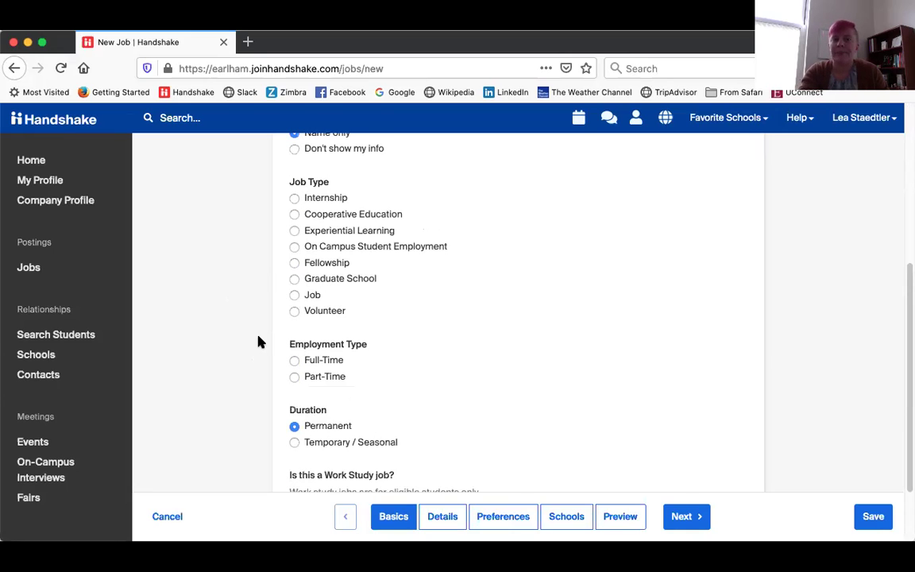
{"action": "left_click", "coordinate": [403, 247]}
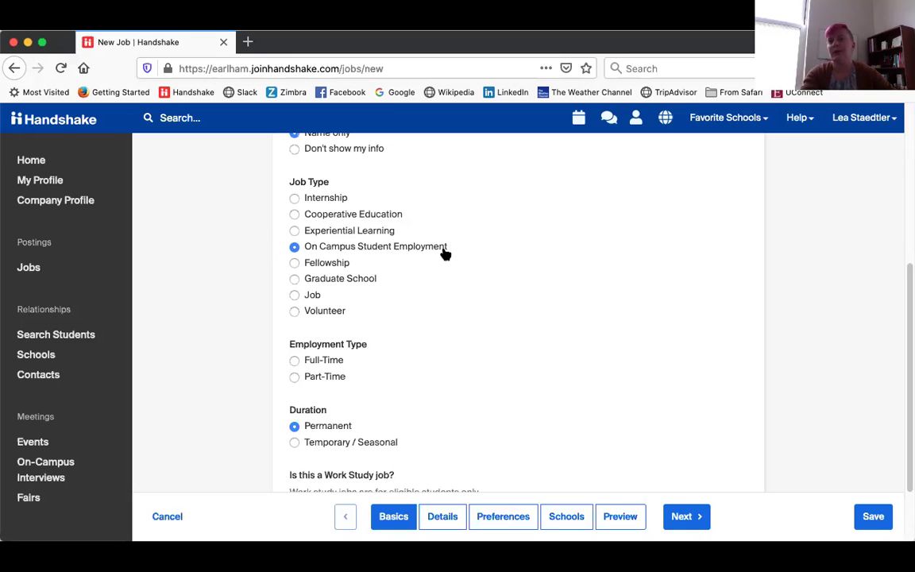
{"action": "scroll", "coordinate": [370, 419], "scroll_direction": "down", "scroll_amount": 2}
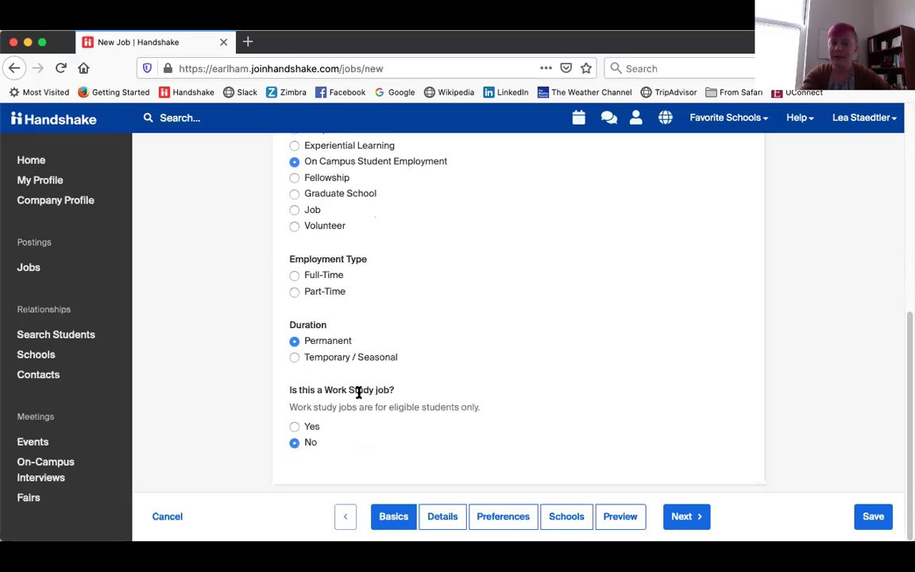
{"action": "left_click", "coordinate": [339, 293]}
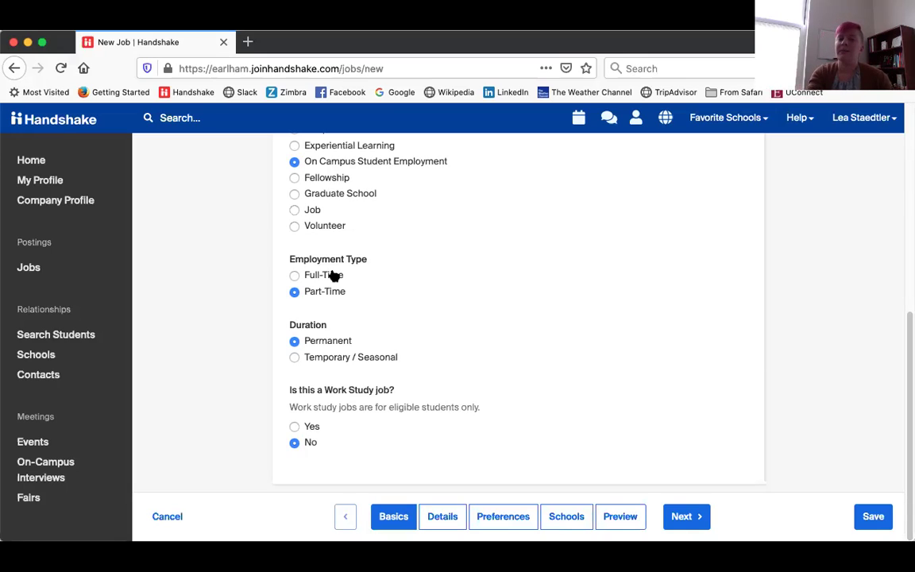
{"action": "left_click", "coordinate": [299, 276]}
{"action": "left_click", "coordinate": [302, 291]}
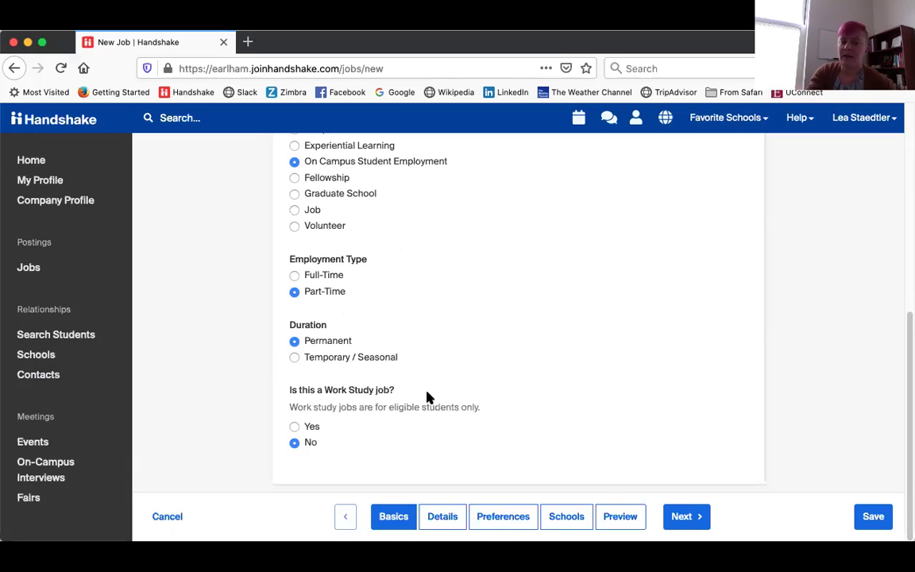
Set the job's duration to Temporary / Seasonal with a start date of 2020-12-01
{"action": "left_click", "coordinate": [324, 357]}
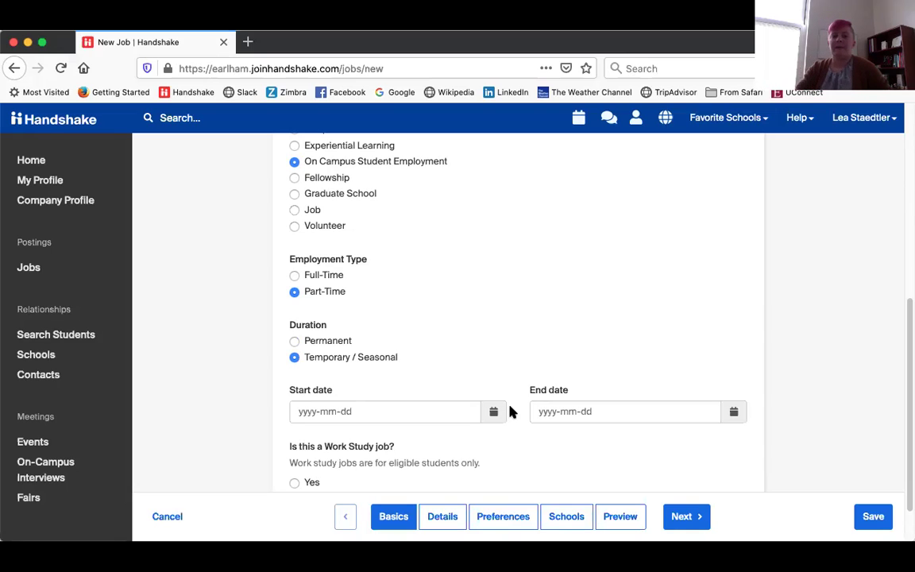
{"action": "scroll", "coordinate": [473, 434], "scroll_direction": "down", "scroll_amount": 2}
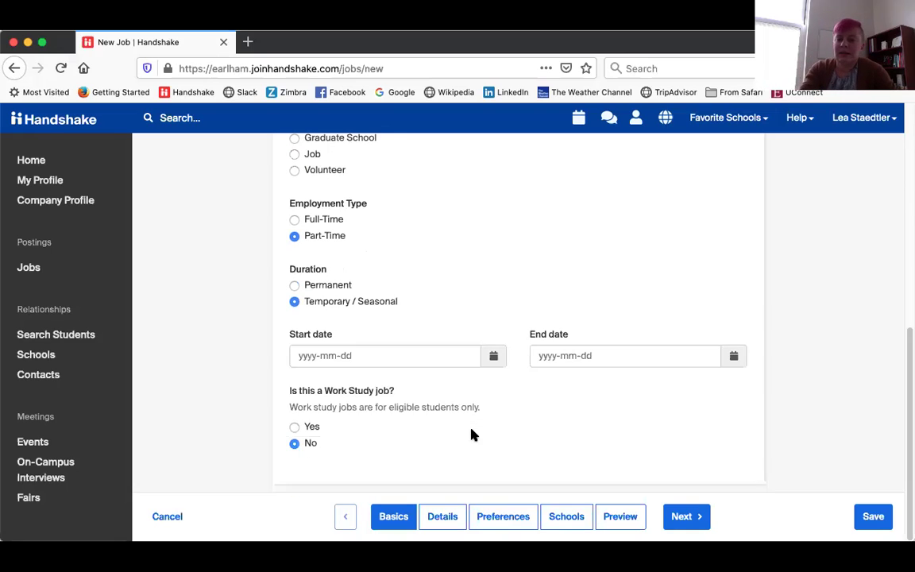
{"action": "left_click", "coordinate": [494, 356]}
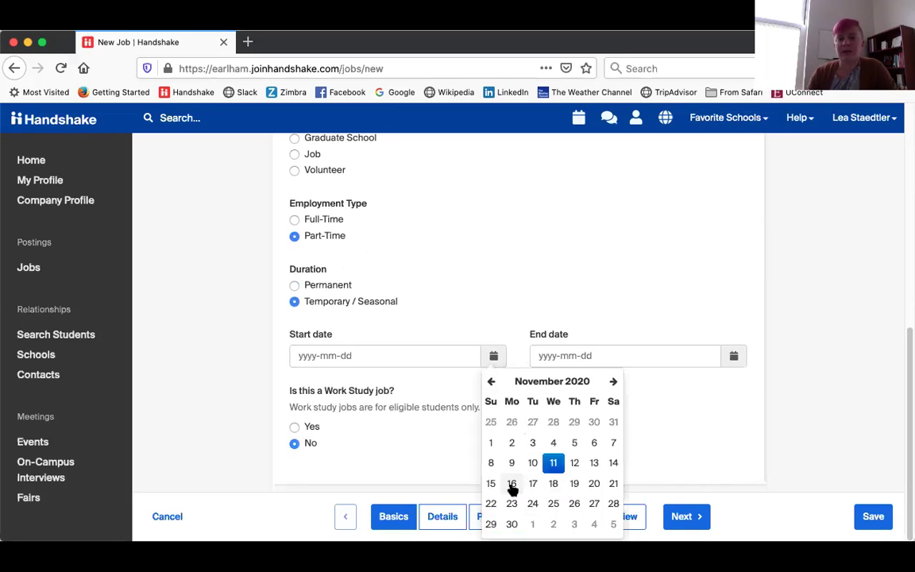
{"action": "left_click", "coordinate": [533, 523]}
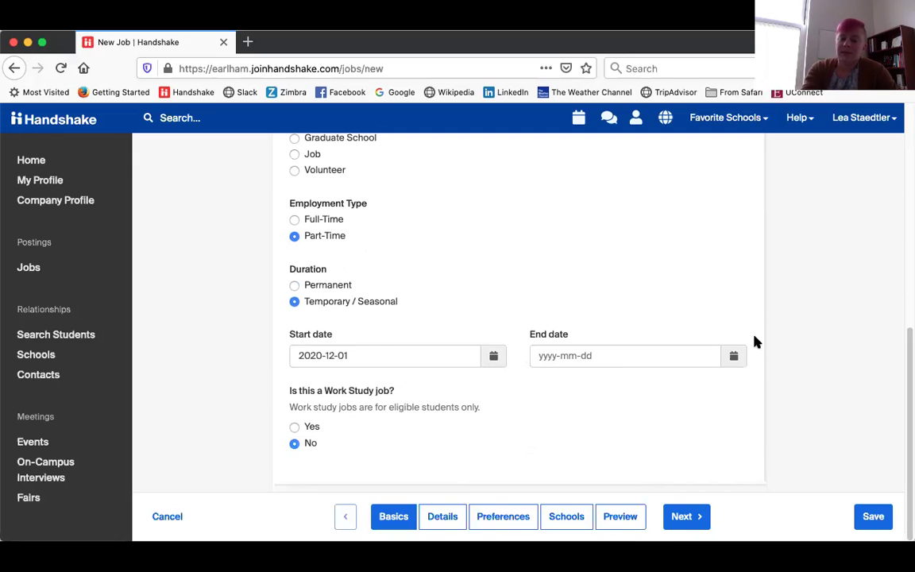
Set the job's end date to 2021-05-31
{"action": "left_click", "coordinate": [733, 356]}
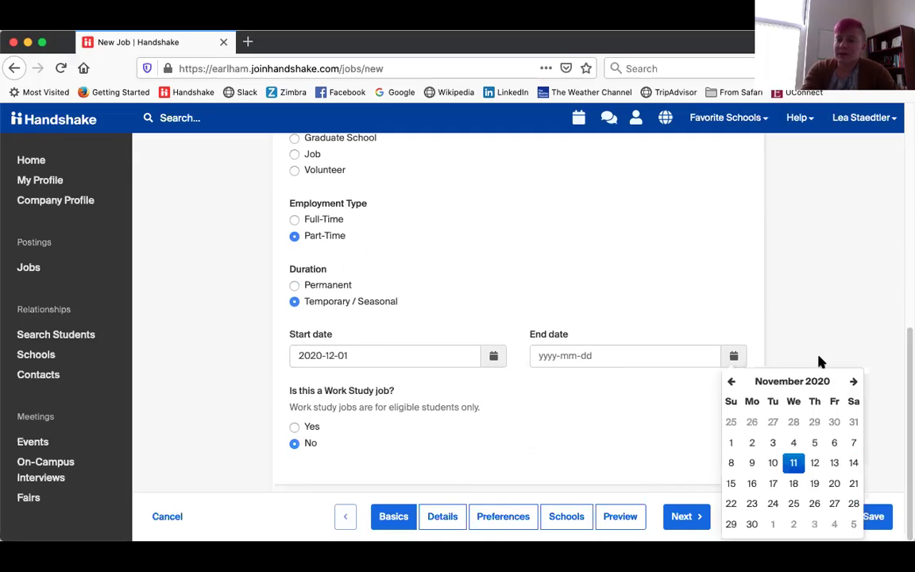
{"action": "left_click", "coordinate": [853, 383]}
{"action": "left_click", "coordinate": [853, 384]}
{"action": "left_click", "coordinate": [854, 384]}
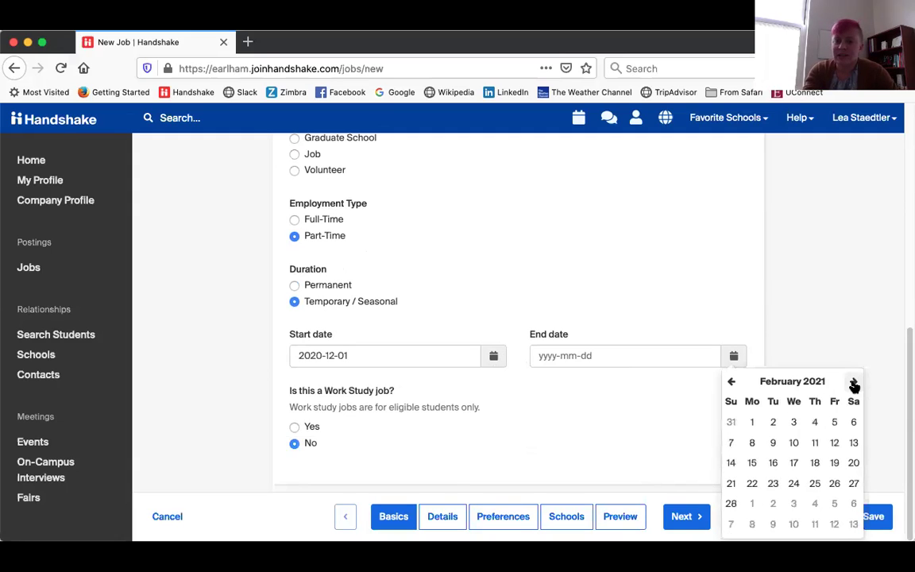
{"action": "left_click", "coordinate": [853, 384]}
{"action": "left_click", "coordinate": [853, 386]}
{"action": "left_click", "coordinate": [852, 384]}
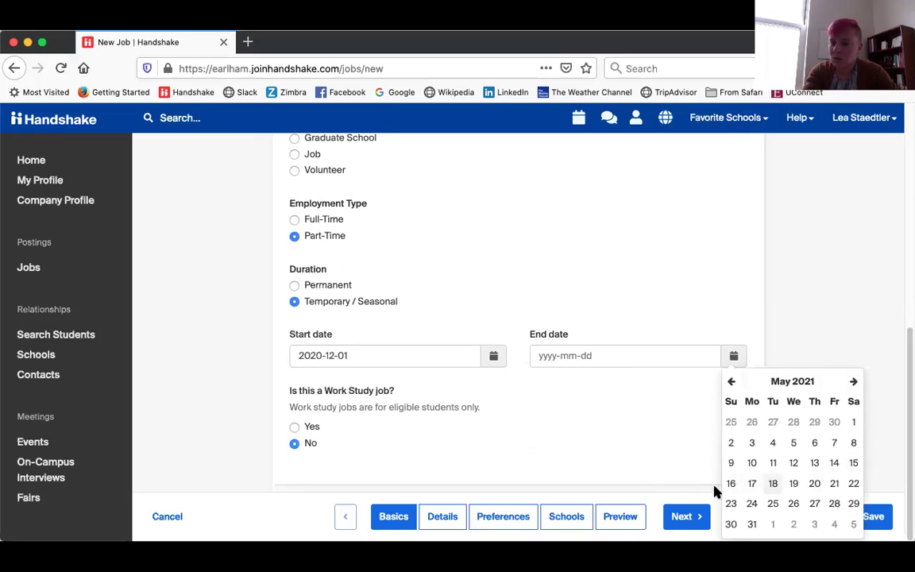
{"action": "left_click", "coordinate": [750, 523]}
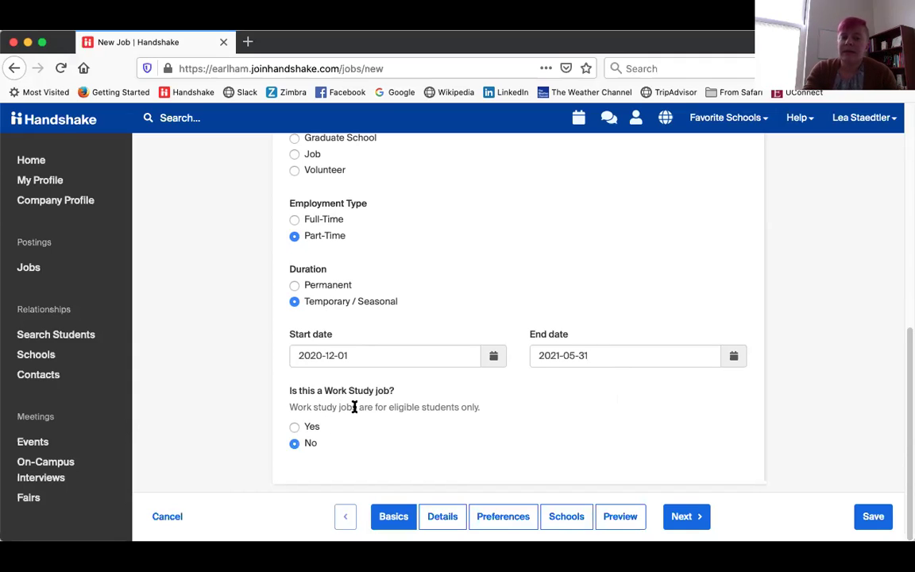
Mark the posting as a Work Study job and continue to the job details
{"action": "left_click", "coordinate": [294, 427]}
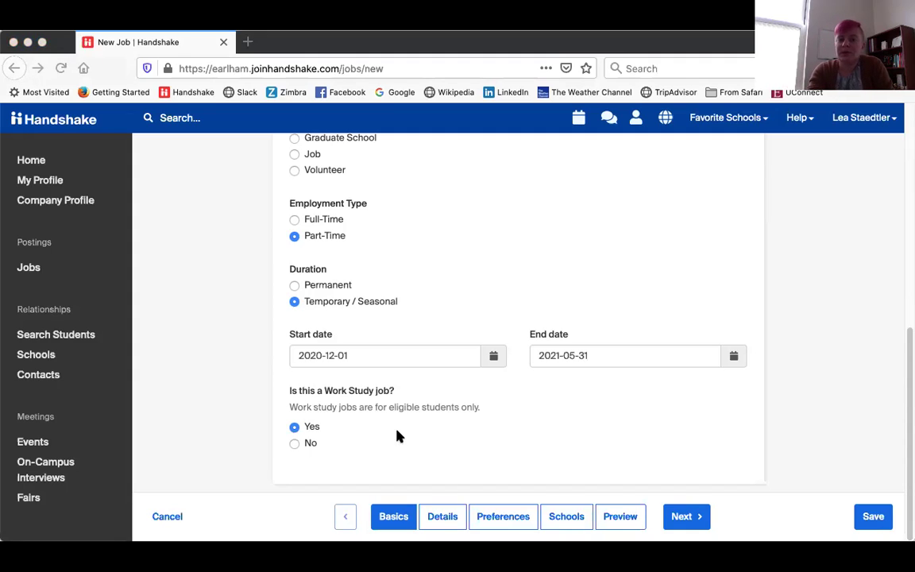
{"action": "left_click", "coordinate": [334, 433]}
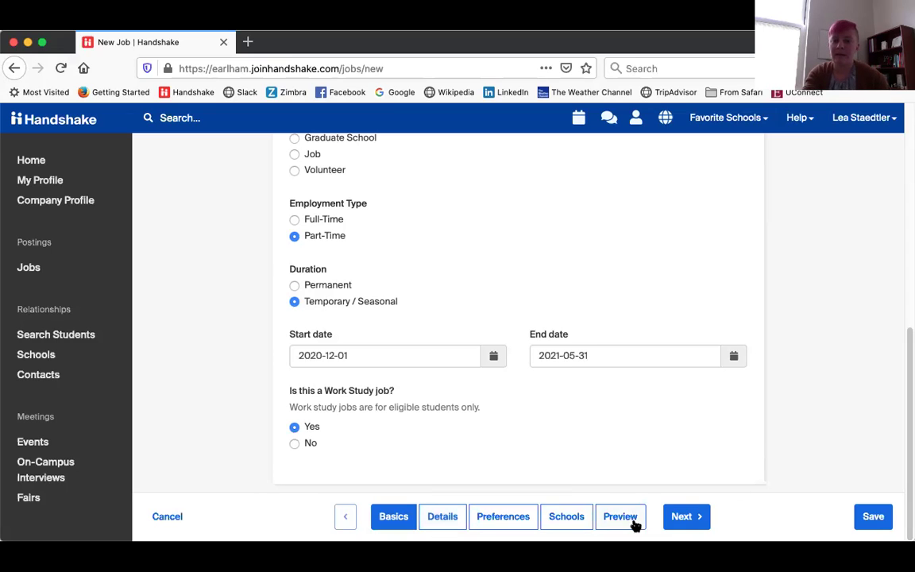
{"action": "left_click", "coordinate": [684, 518]}
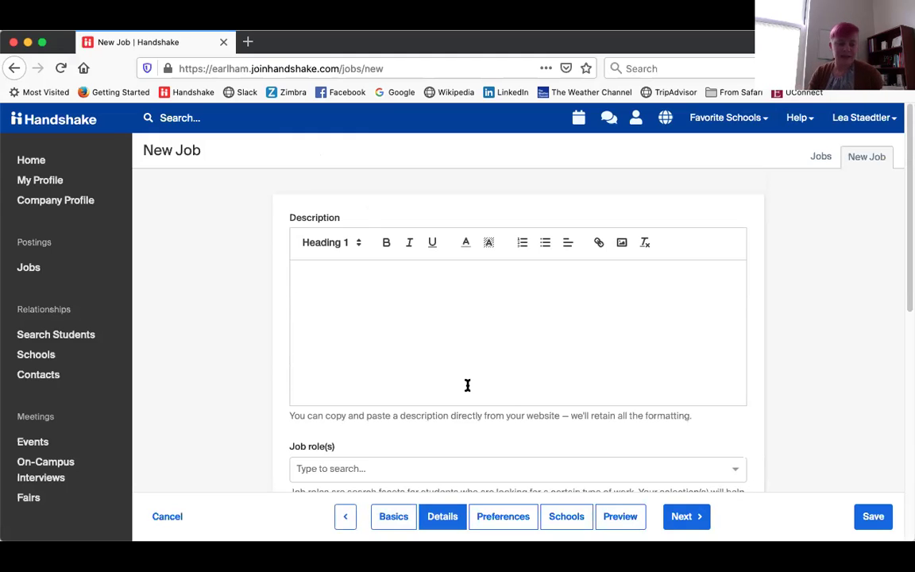
Enter Test as the job description
{"action": "left_click", "coordinate": [465, 309]}
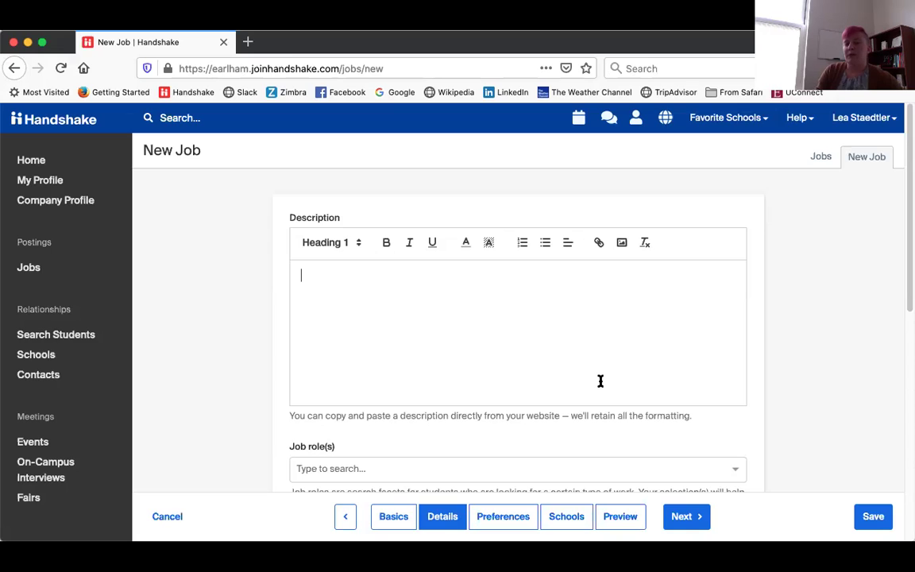
{"action": "scroll", "coordinate": [600, 382], "scroll_direction": "down", "scroll_amount": 1}
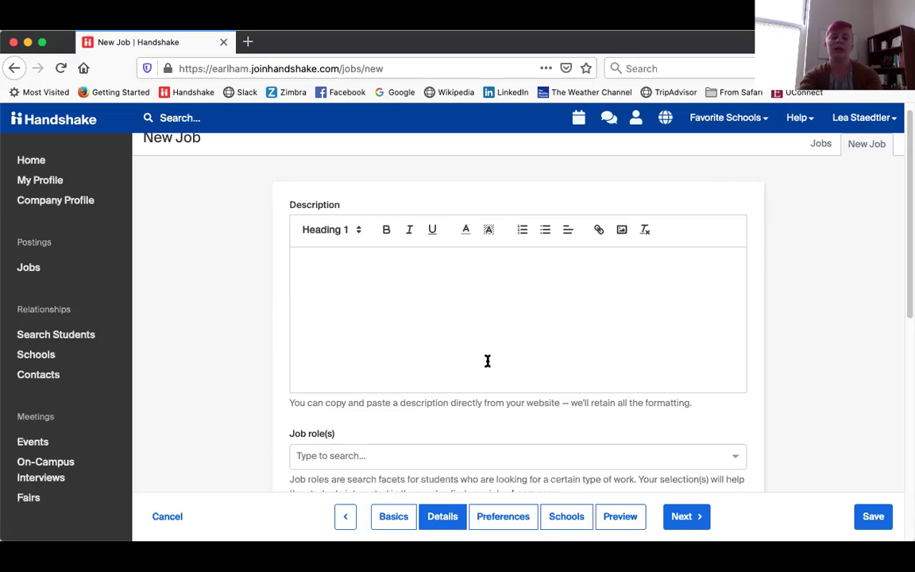
{"action": "type", "text": "Test"}
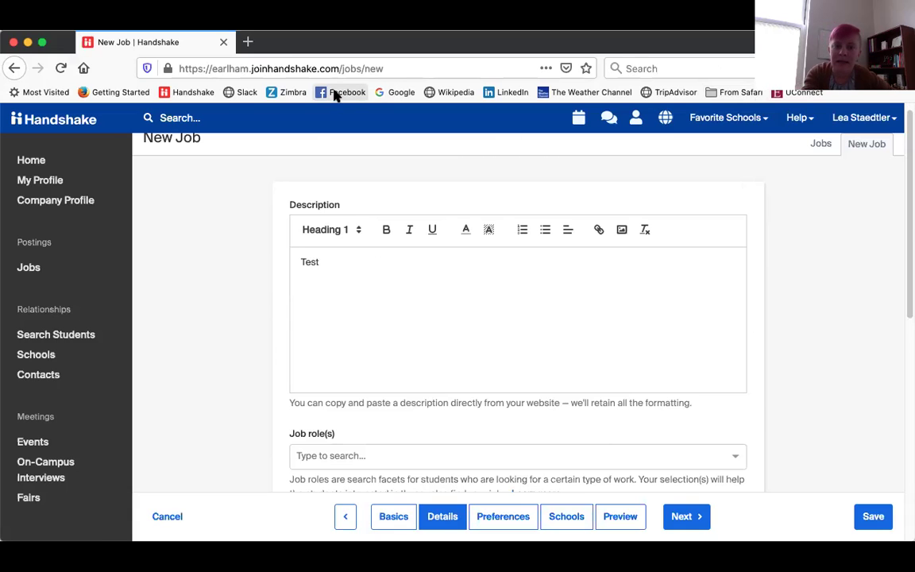
Browse the available job roles and assign Actors and Models to the posting
{"action": "scroll", "coordinate": [364, 326], "scroll_direction": "down", "scroll_amount": 5}
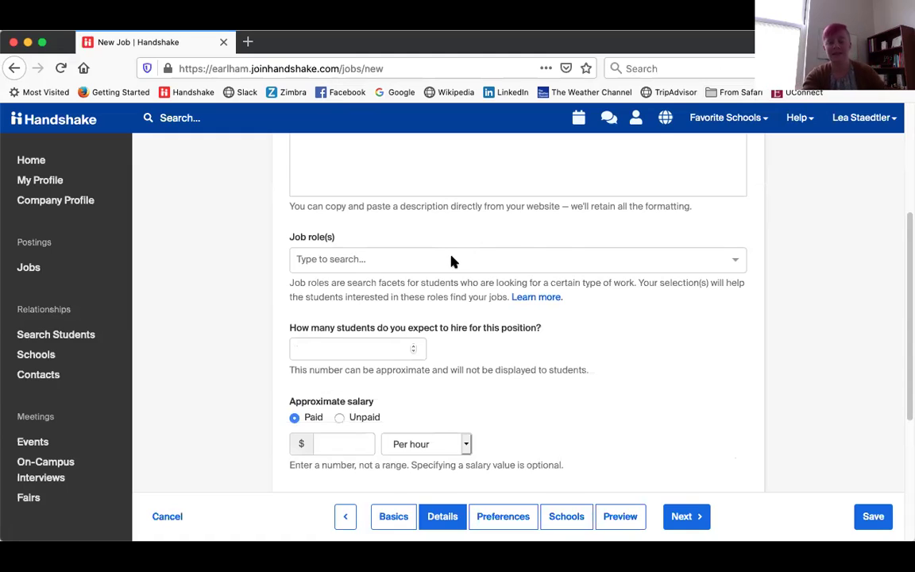
{"action": "left_click", "coordinate": [392, 259]}
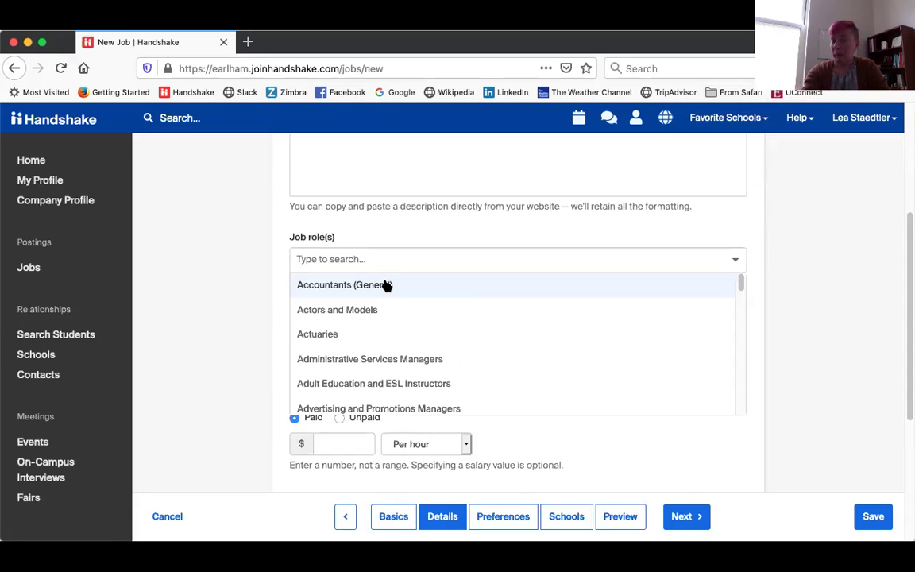
{"action": "scroll", "coordinate": [389, 329], "scroll_direction": "down", "scroll_amount": 4}
{"action": "scroll", "coordinate": [388, 389], "scroll_direction": "down", "scroll_amount": 3}
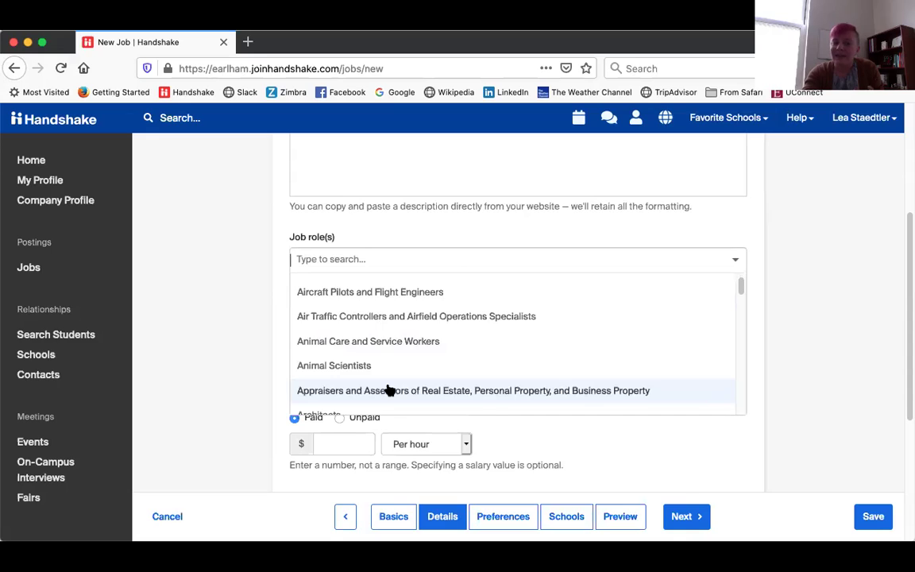
{"action": "scroll", "coordinate": [388, 390], "scroll_direction": "down", "scroll_amount": 3}
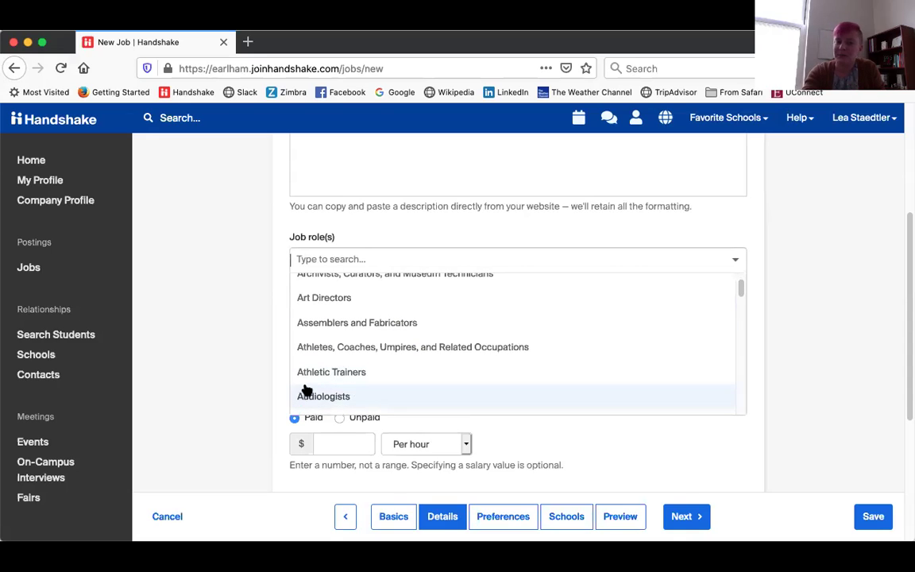
{"action": "scroll", "coordinate": [306, 389], "scroll_direction": "down", "scroll_amount": 5}
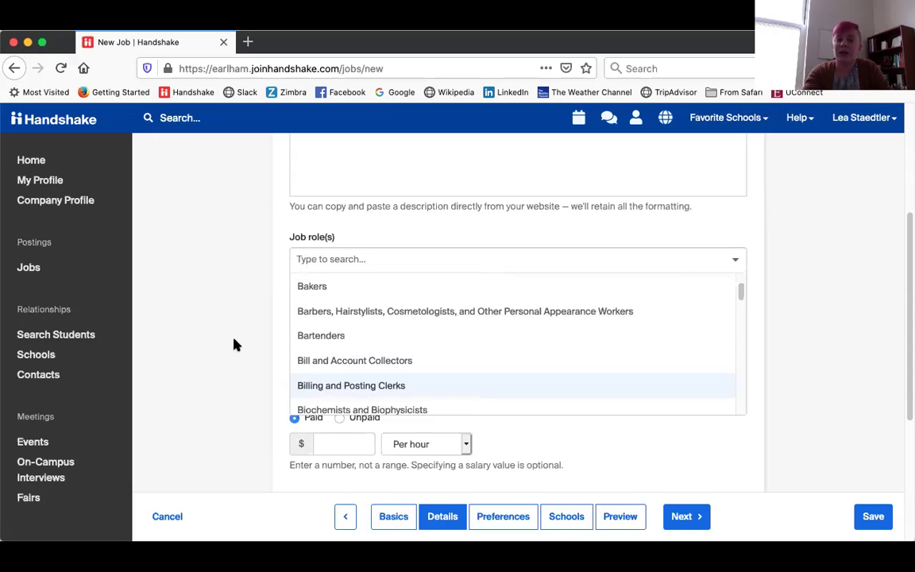
{"action": "left_click", "coordinate": [261, 376]}
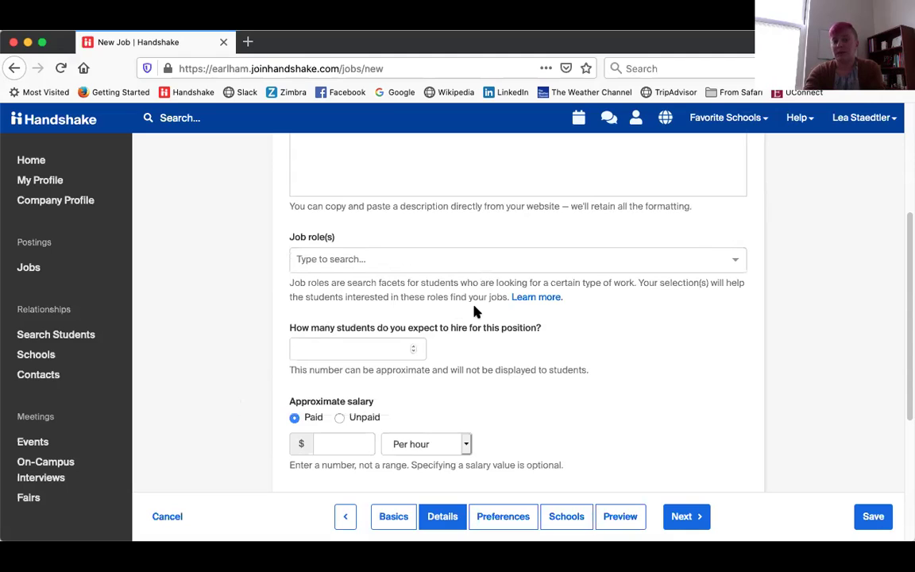
{"action": "left_click", "coordinate": [670, 256]}
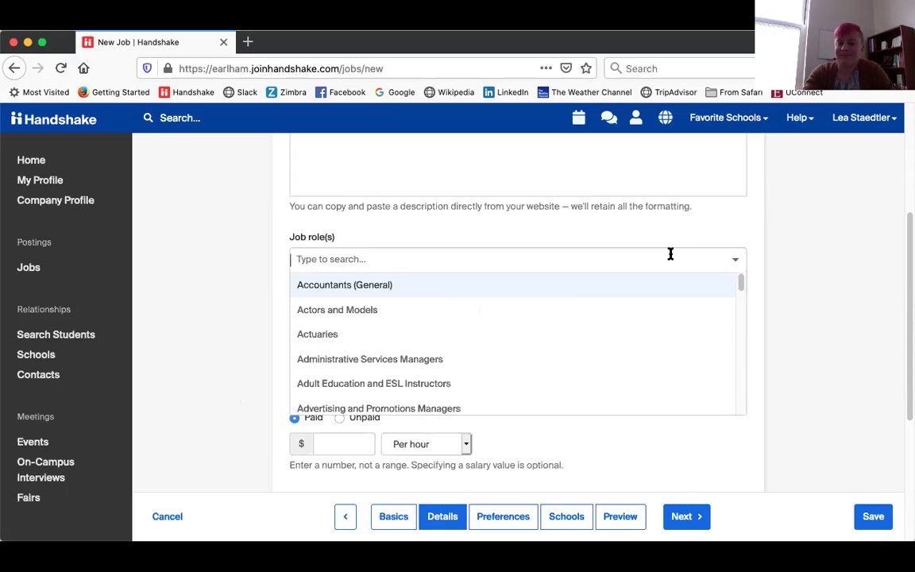
{"action": "left_click", "coordinate": [514, 315]}
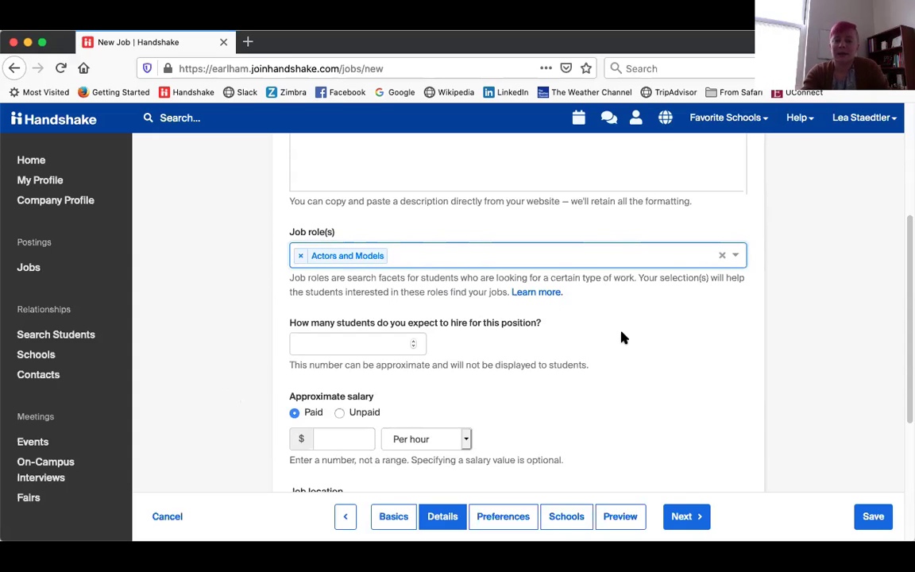
Set the number of students expected to be hired for the position to 3
{"action": "scroll", "coordinate": [477, 356], "scroll_direction": "down", "scroll_amount": 3}
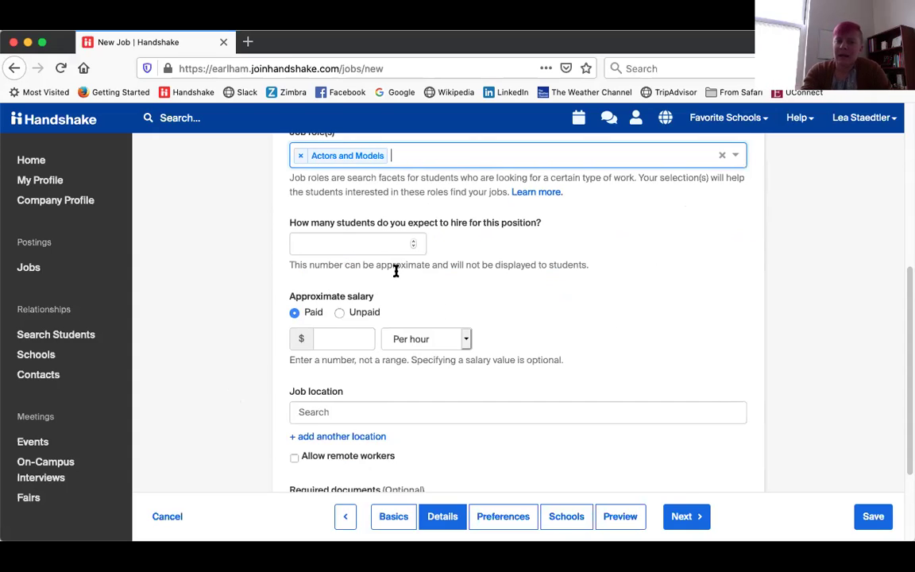
{"action": "left_click", "coordinate": [386, 249]}
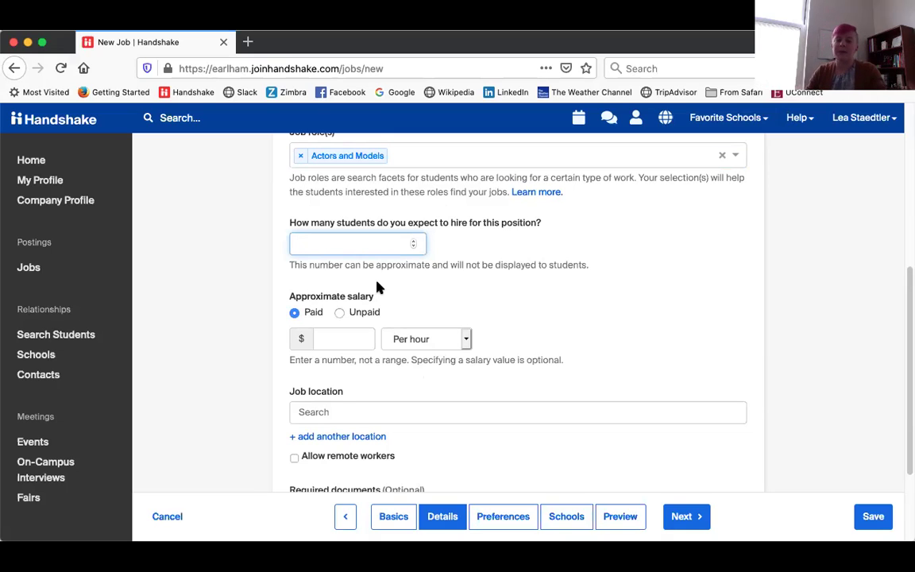
{"action": "type", "text": "3"}
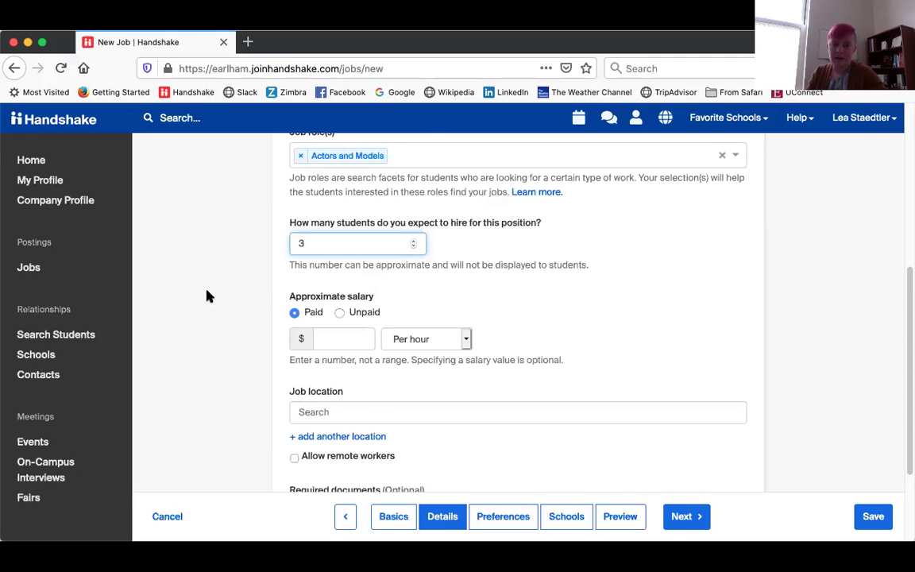
Set the approximate salary for the paid position to $7.25 per hour
{"action": "scroll", "coordinate": [207, 296], "scroll_direction": "down", "scroll_amount": 3}
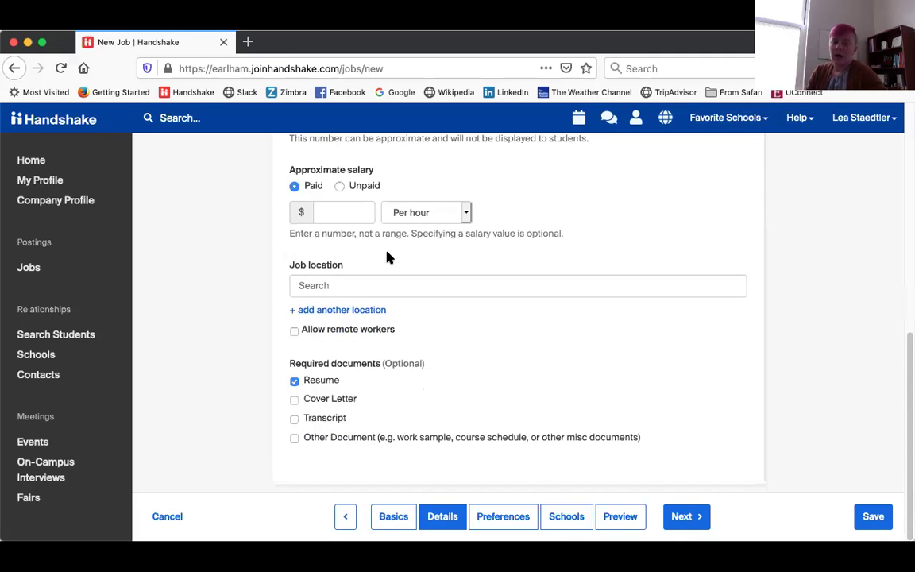
{"action": "left_click", "coordinate": [350, 212]}
{"action": "type", "text": "7."}
{"action": "type", "text": "39"}
{"action": "key", "text": "BackSpace"}
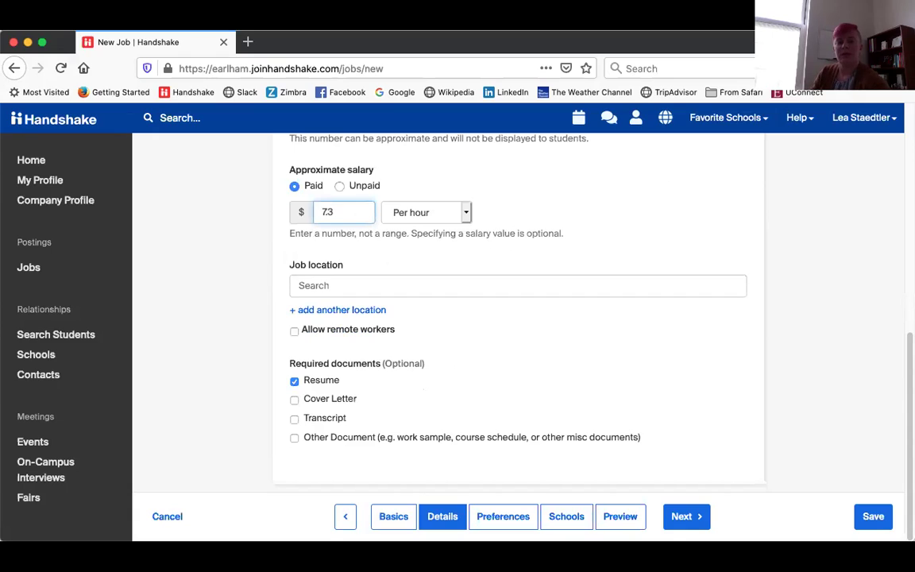
{"action": "key", "text": "BackSpace"}
{"action": "type", "text": "25"}
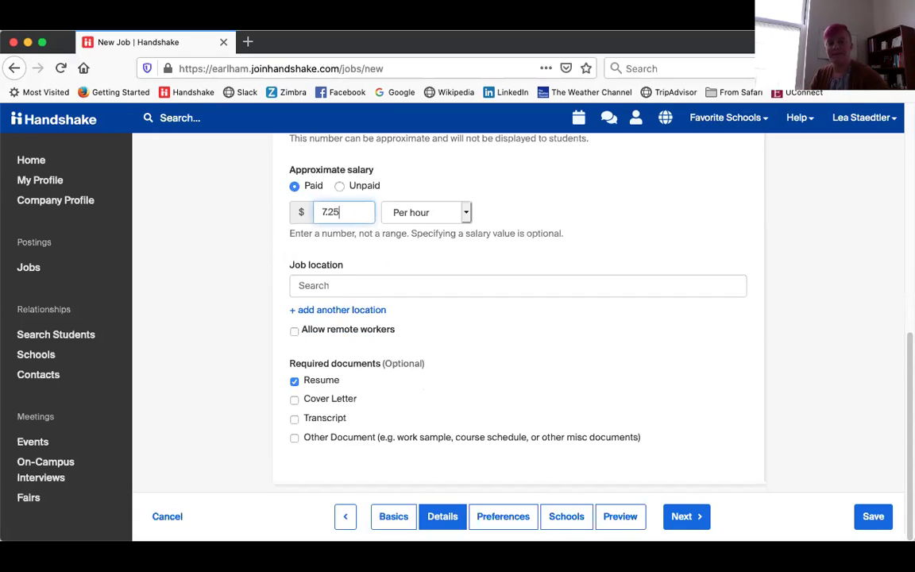
Enter the campus street address in Richmond, Indiana as the job location and allow remote workers
{"action": "left_click", "coordinate": [316, 286]}
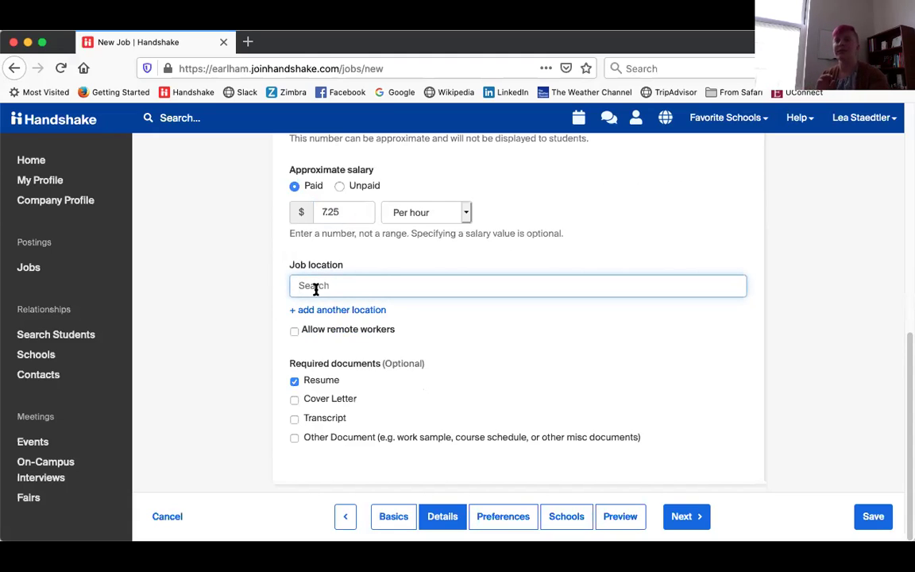
{"action": "type", "text": "801 Nationa"}
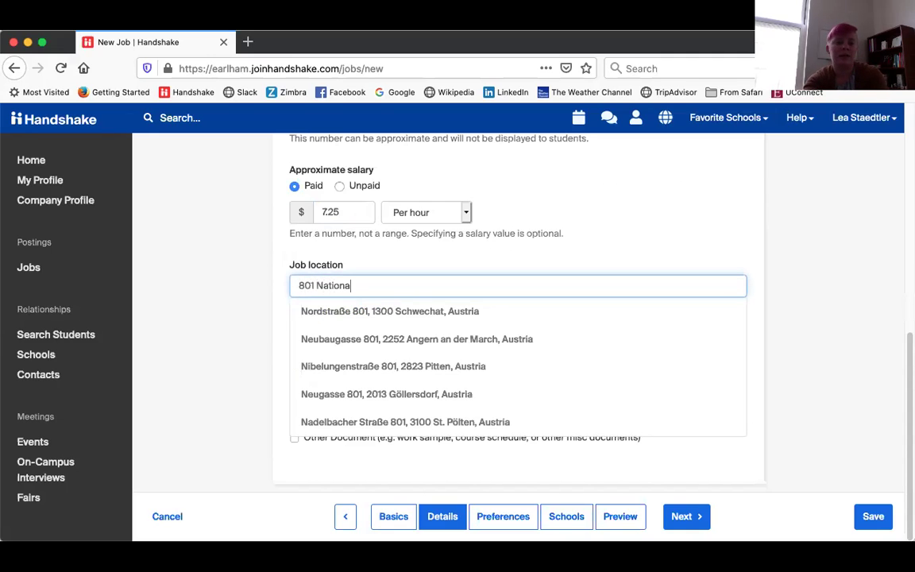
{"action": "type", "text": "l Road"}
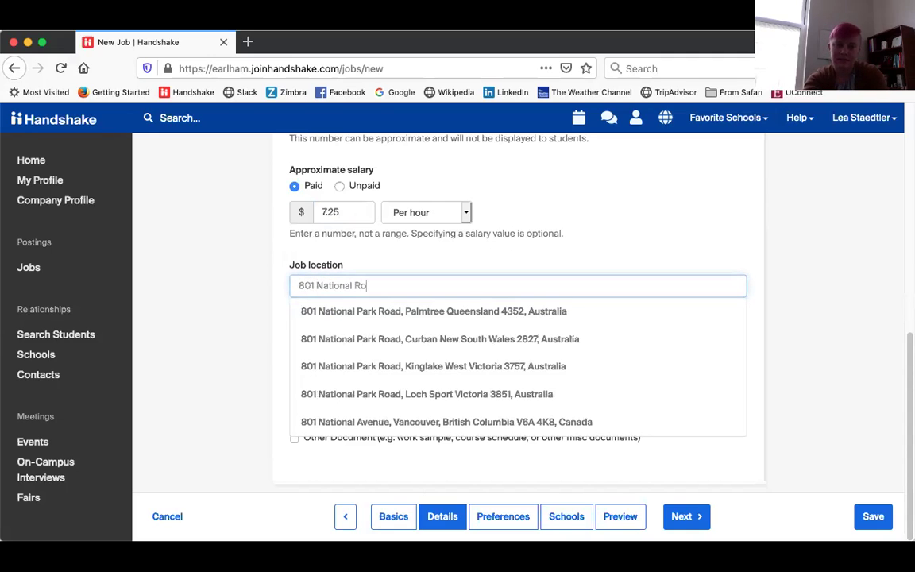
{"action": "left_click", "coordinate": [473, 317]}
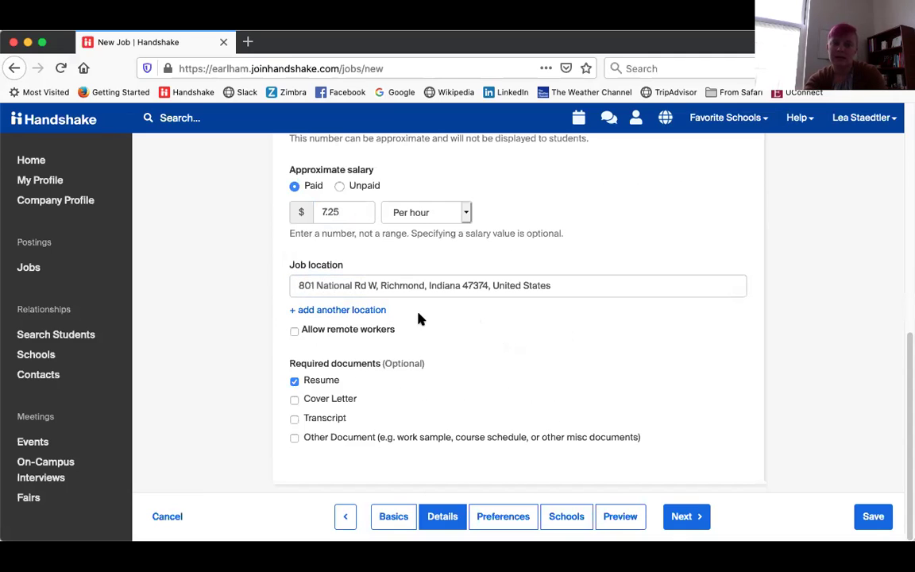
{"action": "left_click", "coordinate": [376, 336]}
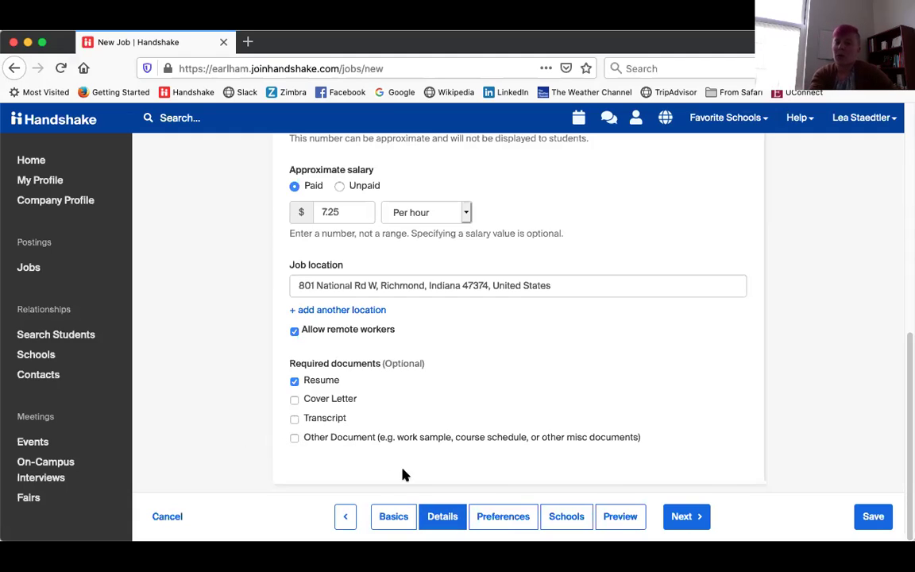
{"action": "left_click", "coordinate": [296, 438]}
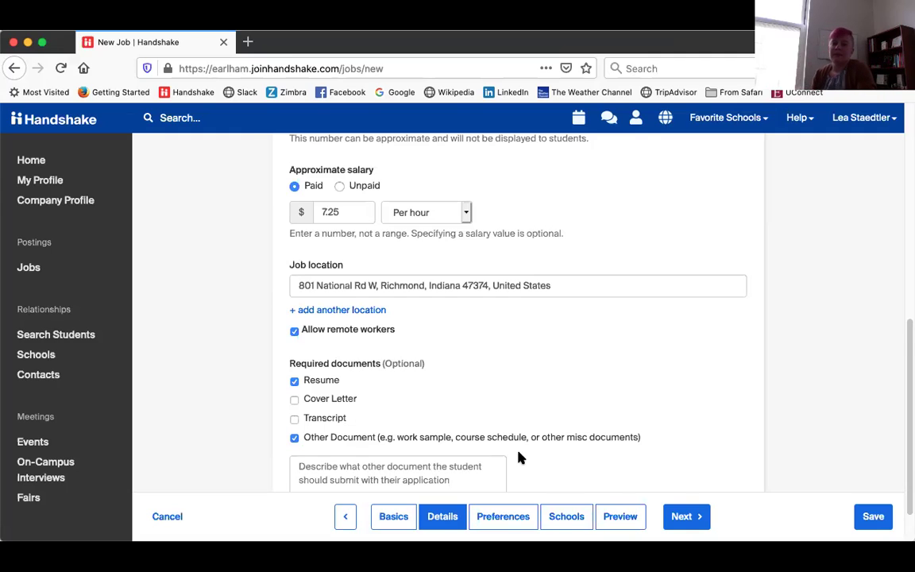
{"action": "scroll", "coordinate": [520, 458], "scroll_direction": "down", "scroll_amount": 2}
{"action": "left_click", "coordinate": [374, 423]}
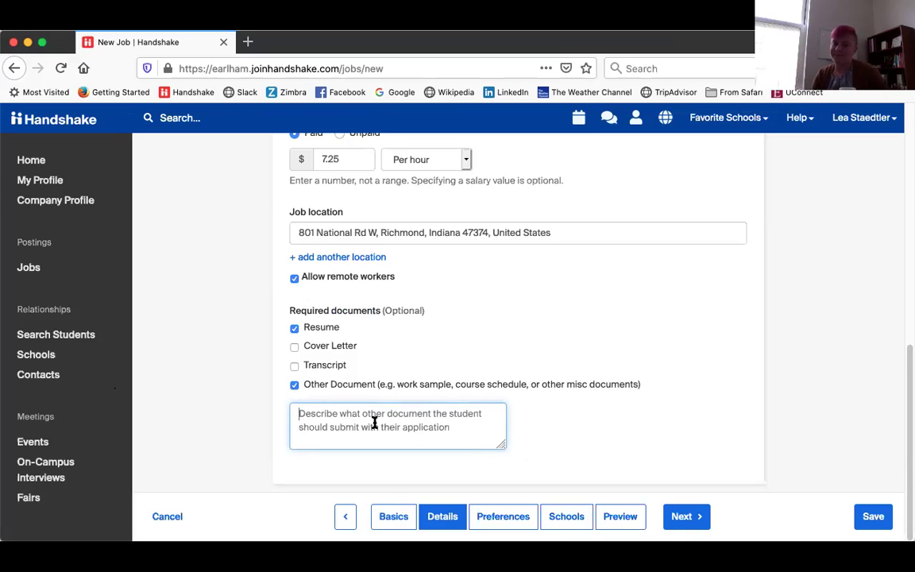
{"action": "left_click", "coordinate": [294, 384]}
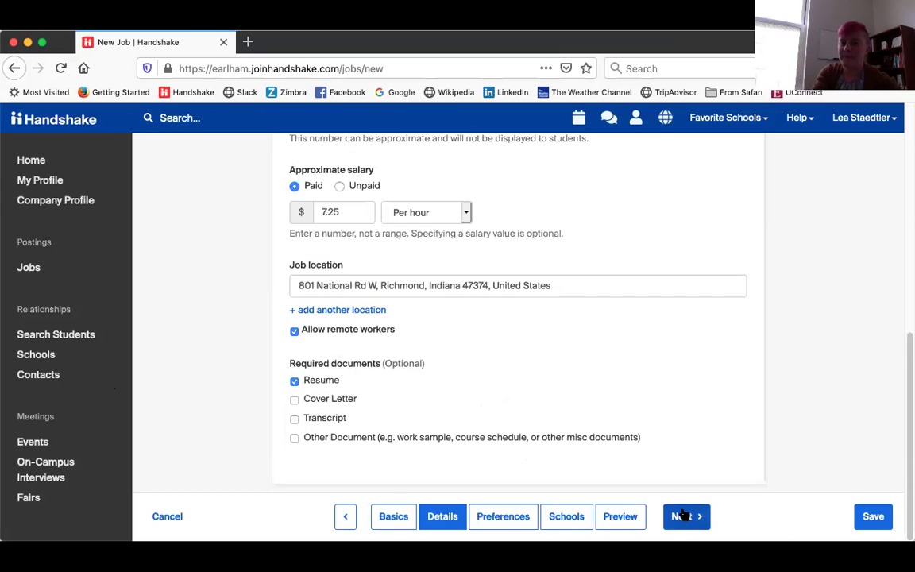
Go to the job posting's preferences and select Junior and Senior as the preferred school years
{"action": "left_click", "coordinate": [503, 515]}
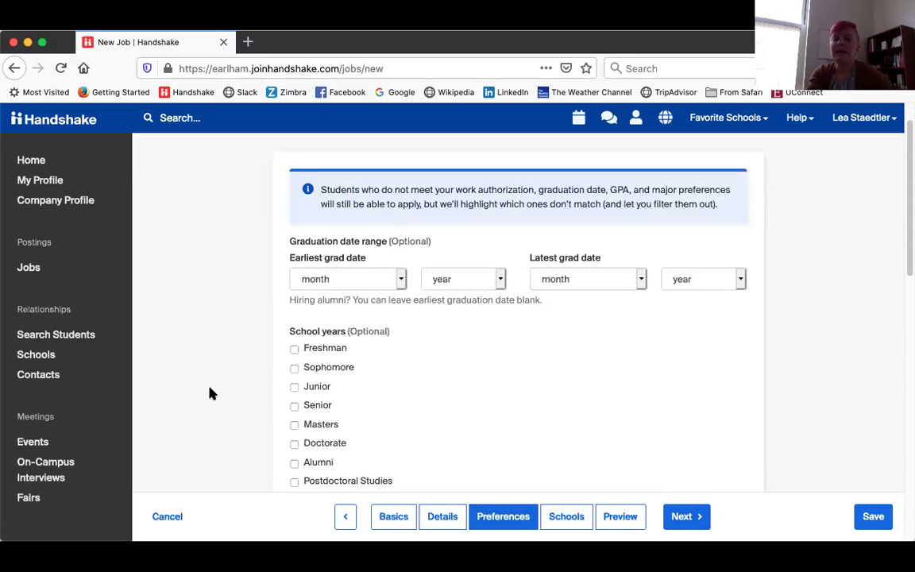
{"action": "scroll", "coordinate": [559, 362], "scroll_direction": "down", "scroll_amount": 5}
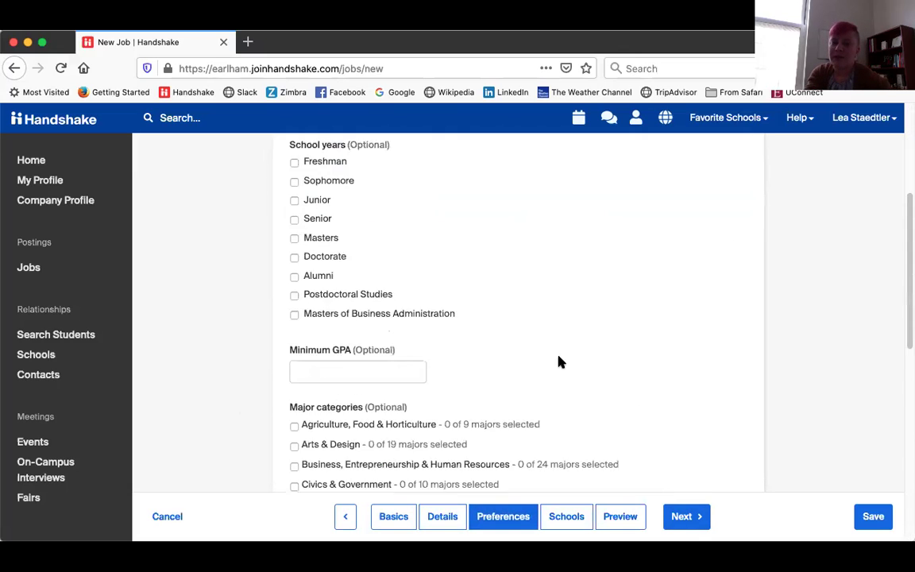
{"action": "scroll", "coordinate": [559, 362], "scroll_direction": "down", "scroll_amount": 2}
{"action": "scroll", "coordinate": [559, 361], "scroll_direction": "down", "scroll_amount": 4}
{"action": "scroll", "coordinate": [560, 361], "scroll_direction": "up", "scroll_amount": 6}
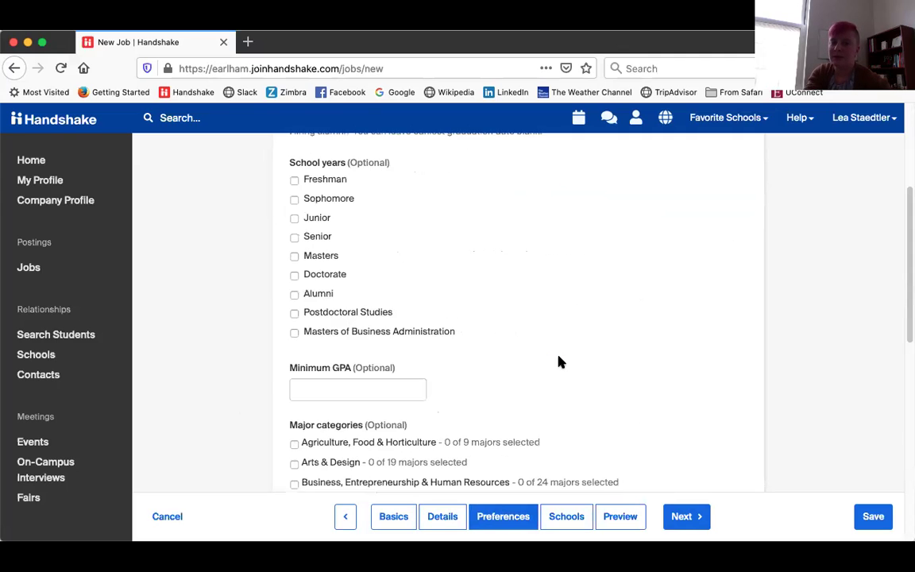
{"action": "scroll", "coordinate": [559, 361], "scroll_direction": "up", "scroll_amount": 5}
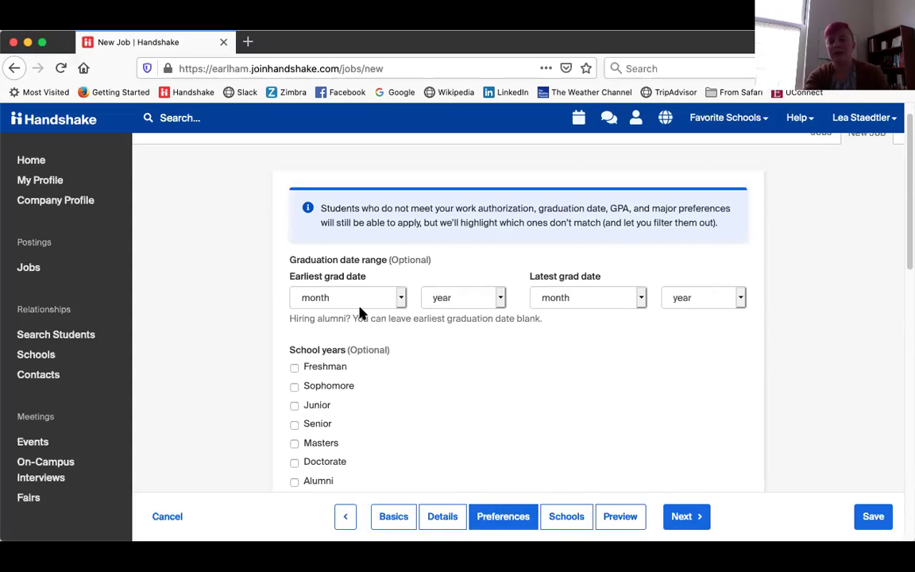
{"action": "scroll", "coordinate": [342, 390], "scroll_direction": "down", "scroll_amount": 1}
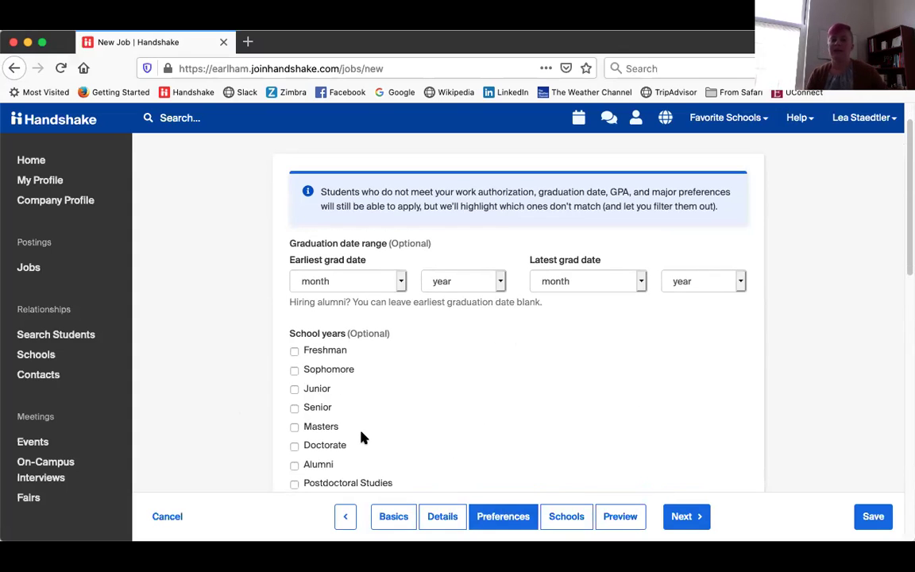
{"action": "left_click", "coordinate": [294, 407]}
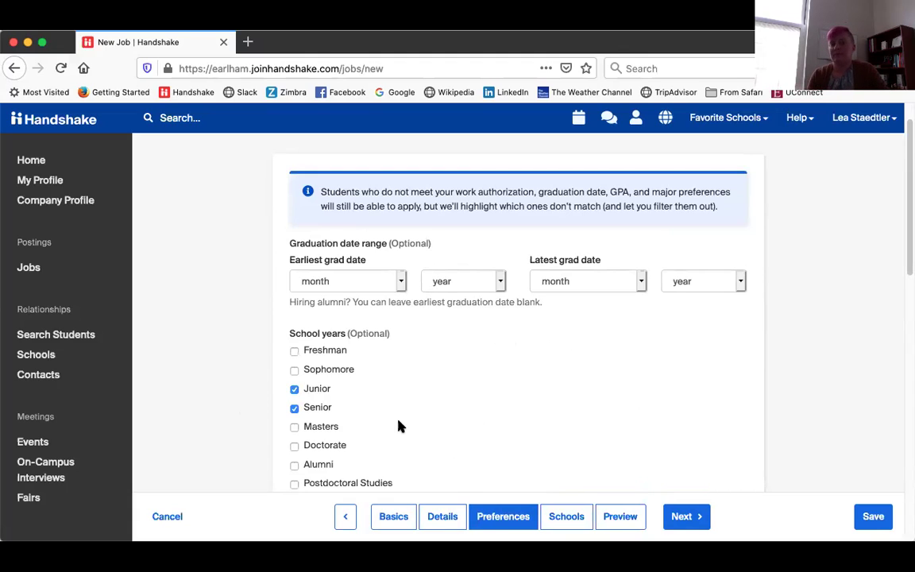
Look through the major categories and the list of people available as applicant package recipients
{"action": "scroll", "coordinate": [399, 426], "scroll_direction": "down", "scroll_amount": 4}
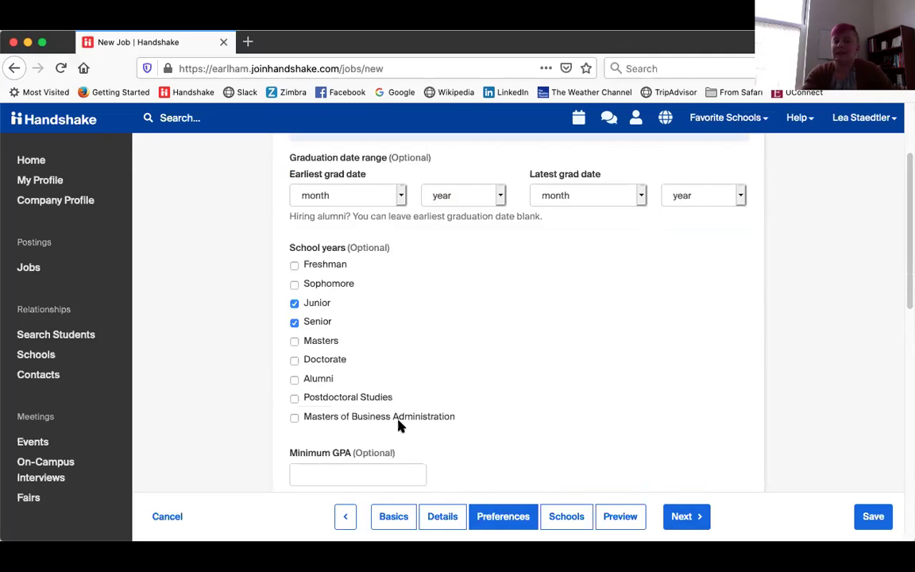
{"action": "scroll", "coordinate": [399, 421], "scroll_direction": "down", "scroll_amount": 14}
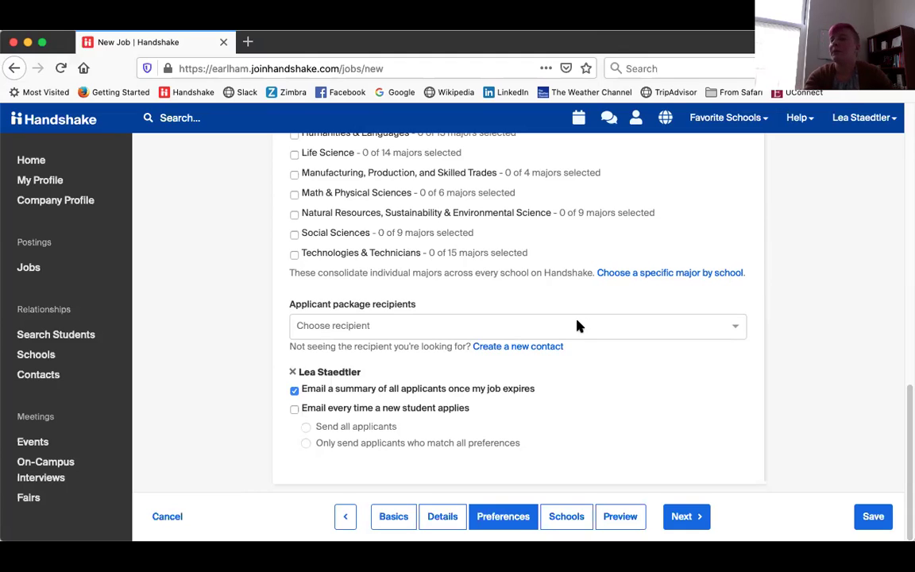
{"action": "left_click", "coordinate": [407, 327]}
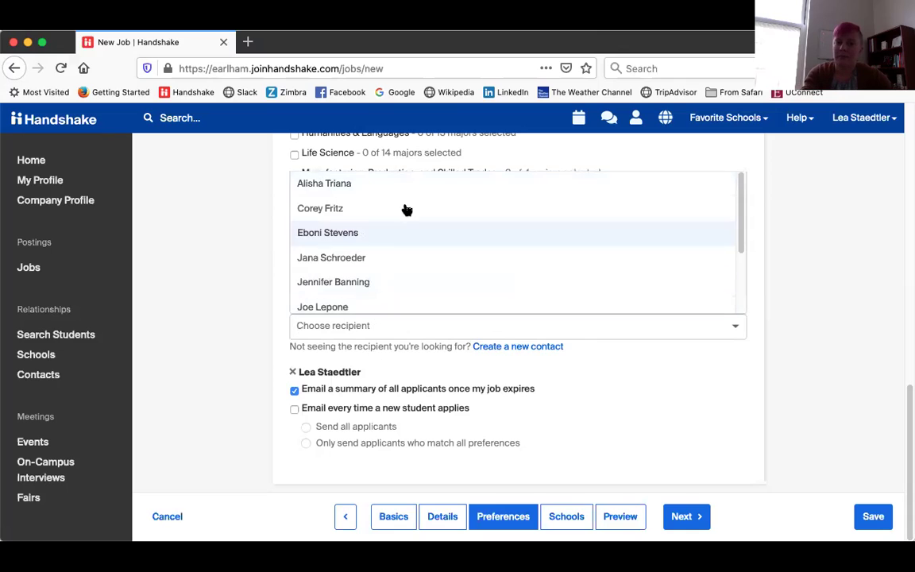
{"action": "scroll", "coordinate": [327, 294], "scroll_direction": "down", "scroll_amount": 2}
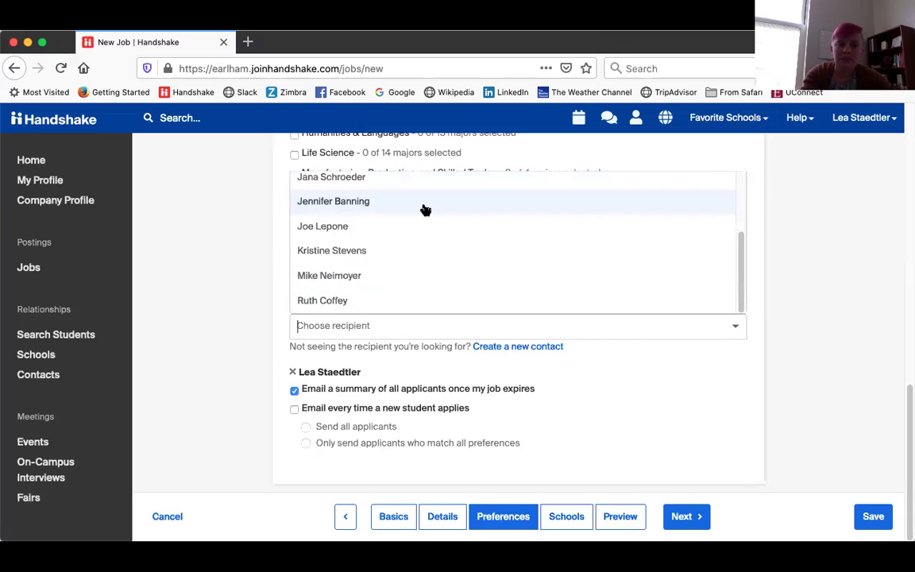
{"action": "scroll", "coordinate": [426, 209], "scroll_direction": "up", "scroll_amount": 3}
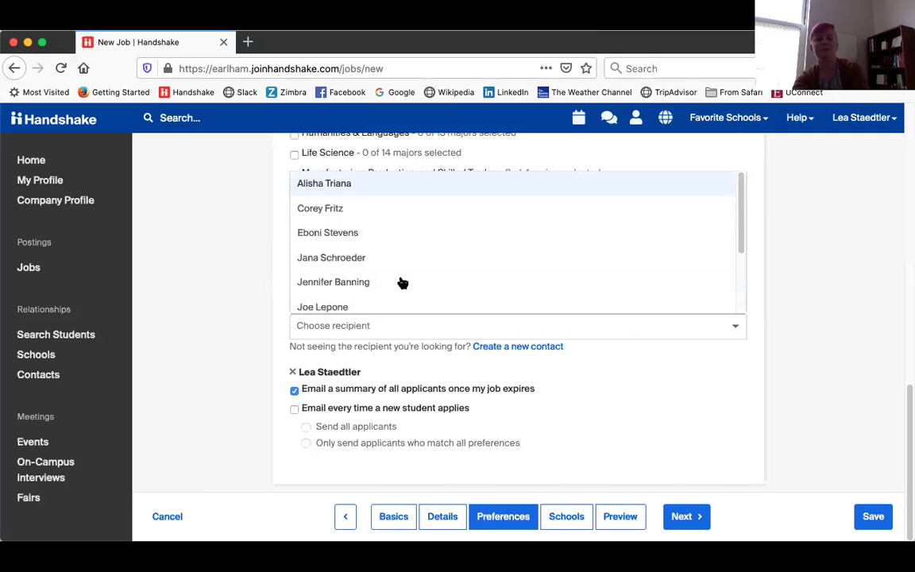
{"action": "scroll", "coordinate": [403, 283], "scroll_direction": "down", "scroll_amount": 2}
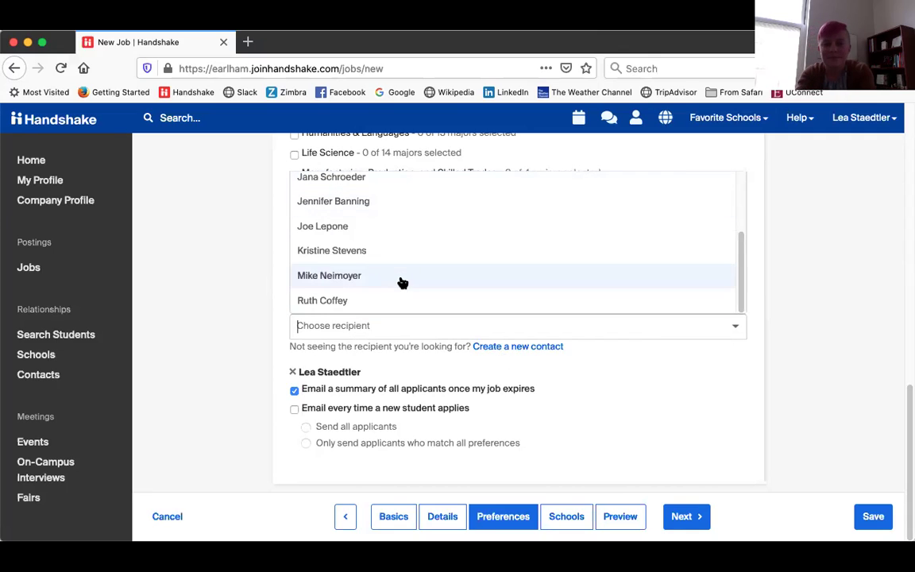
{"action": "left_click", "coordinate": [622, 348]}
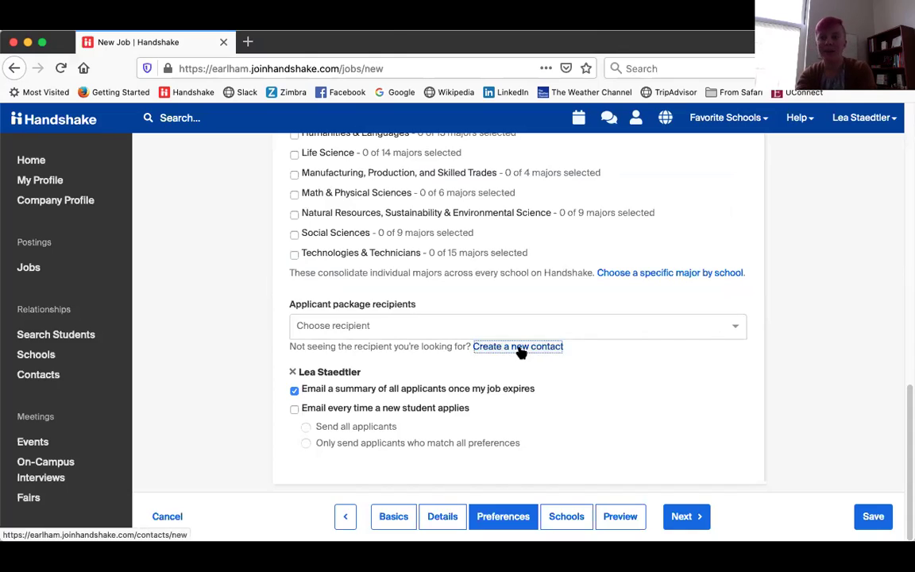
Examine the form for creating a new contact and try emailing the existing recipient every time a new student applies
{"action": "left_click", "coordinate": [520, 348]}
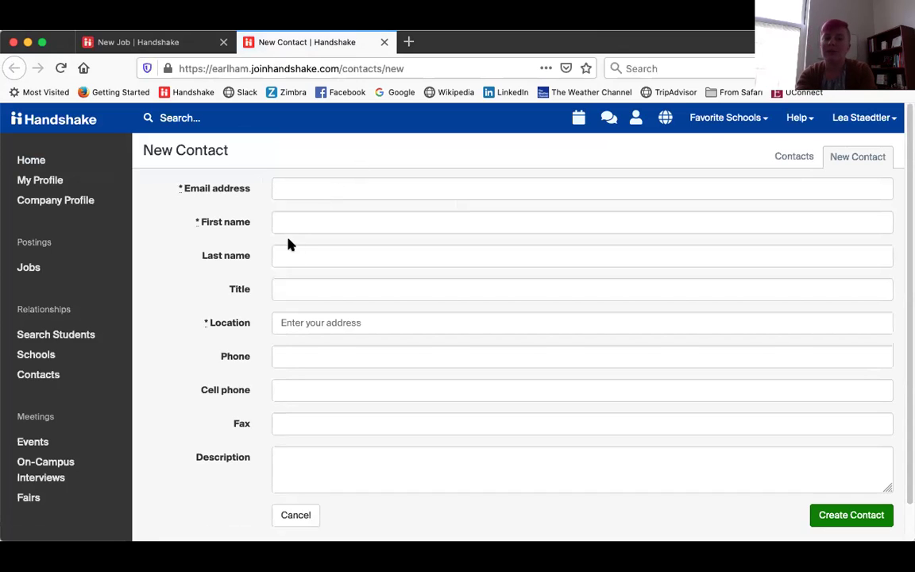
{"action": "scroll", "coordinate": [425, 322], "scroll_direction": "down", "scroll_amount": 1}
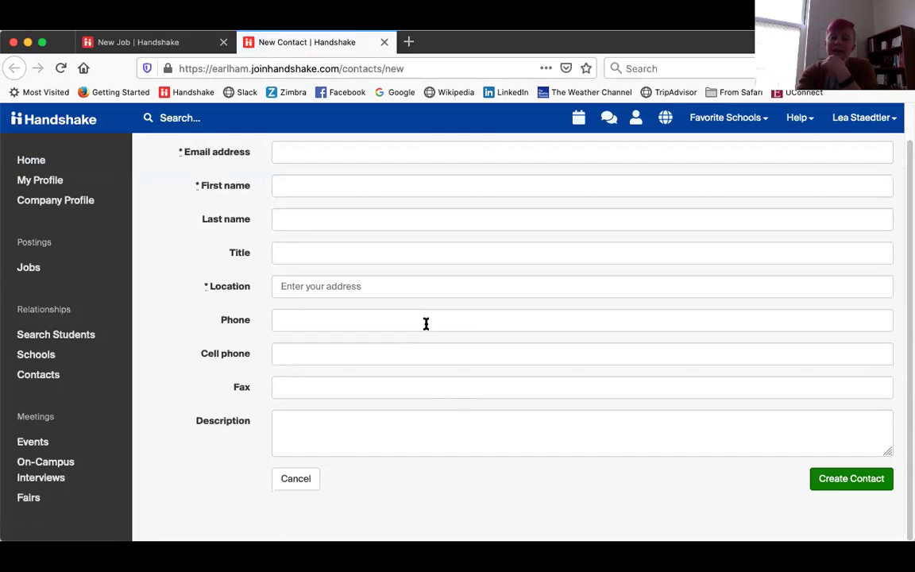
{"action": "left_click", "coordinate": [292, 484]}
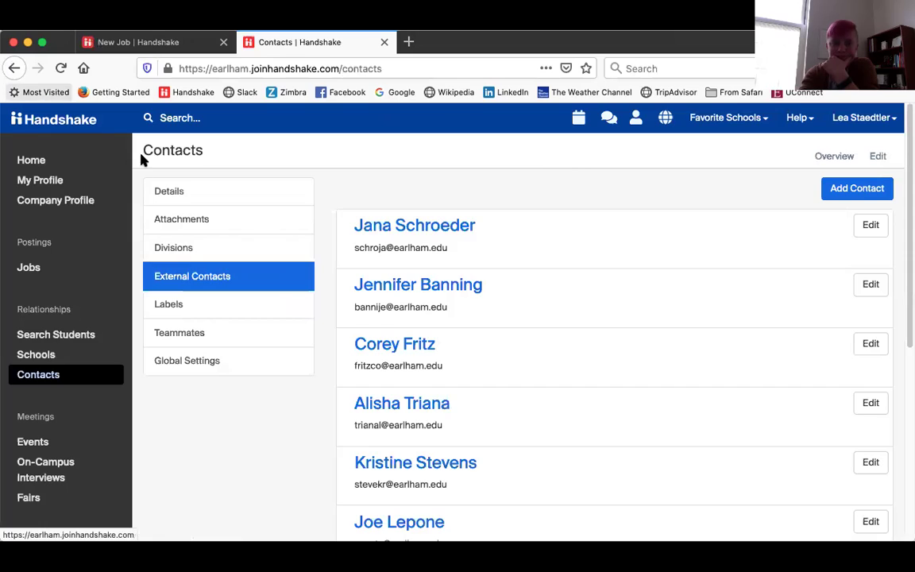
{"action": "left_click", "coordinate": [27, 268]}
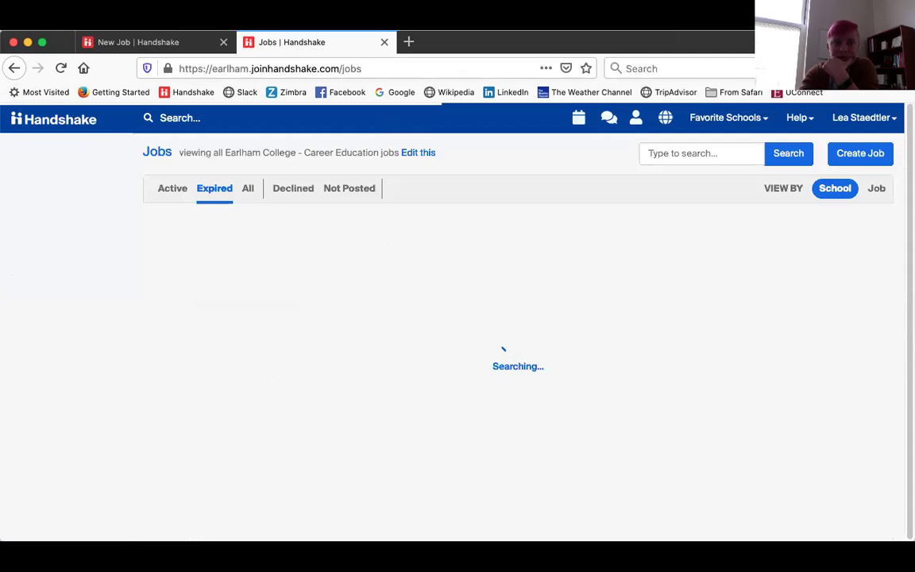
{"action": "left_click", "coordinate": [133, 42]}
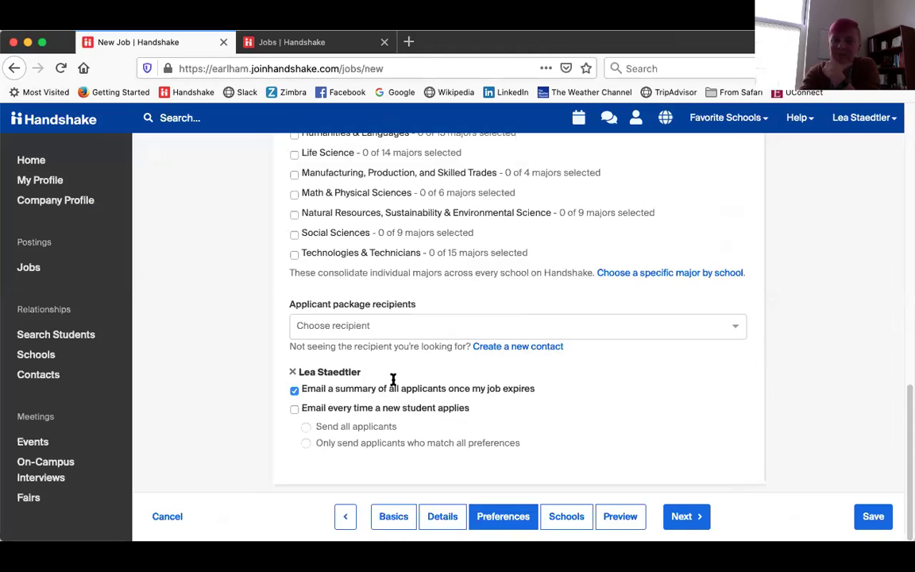
{"action": "left_click", "coordinate": [294, 409]}
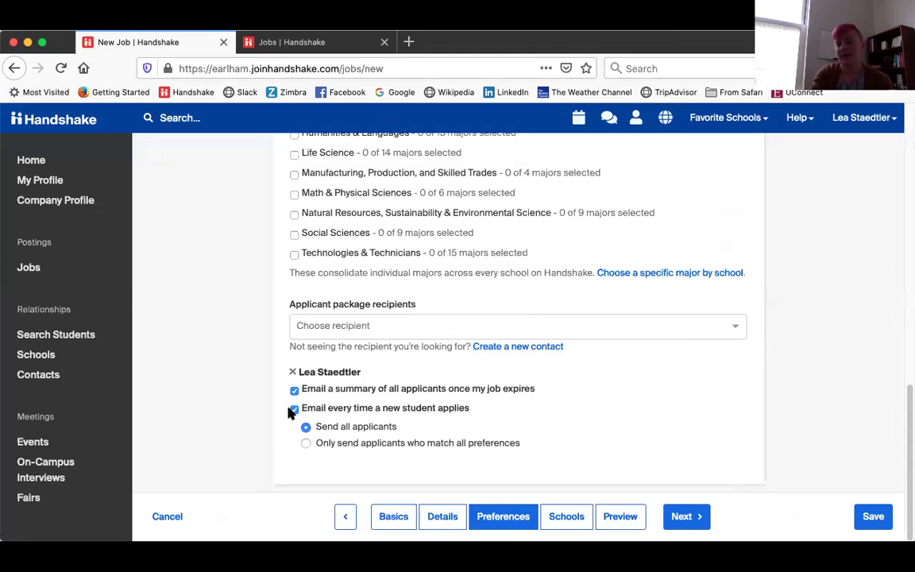
{"action": "left_click", "coordinate": [294, 409]}
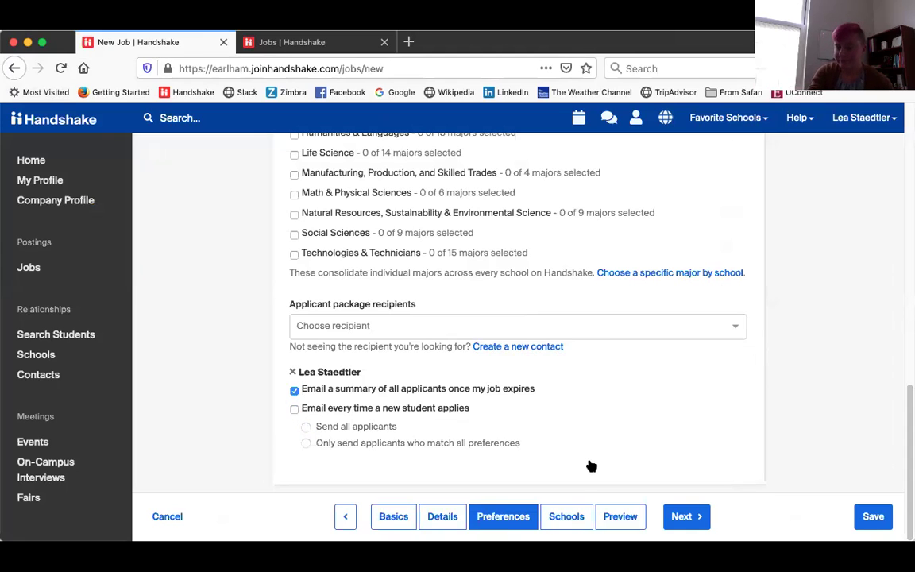
Continue to the posting's school selection and add Earlham College as the school where the job is posted
{"action": "left_click", "coordinate": [687, 517]}
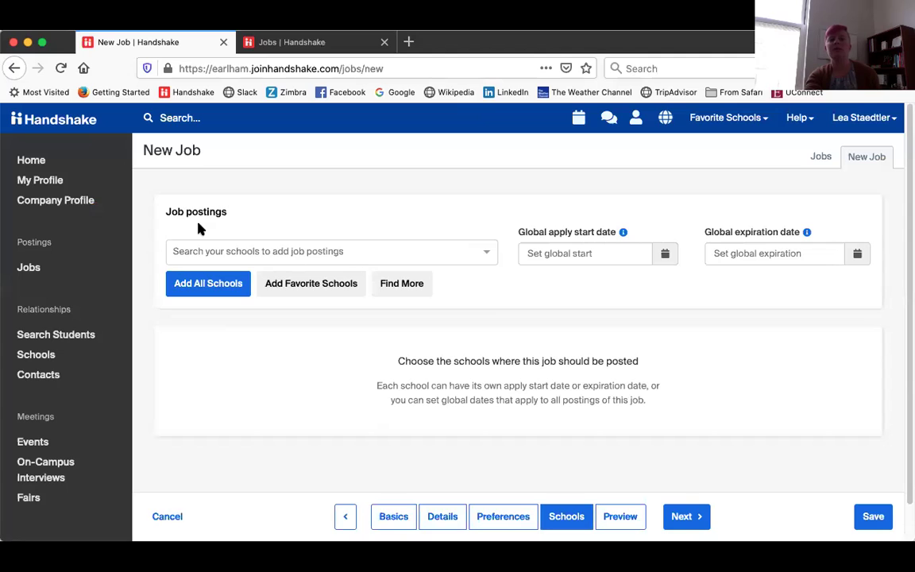
{"action": "left_click", "coordinate": [231, 242]}
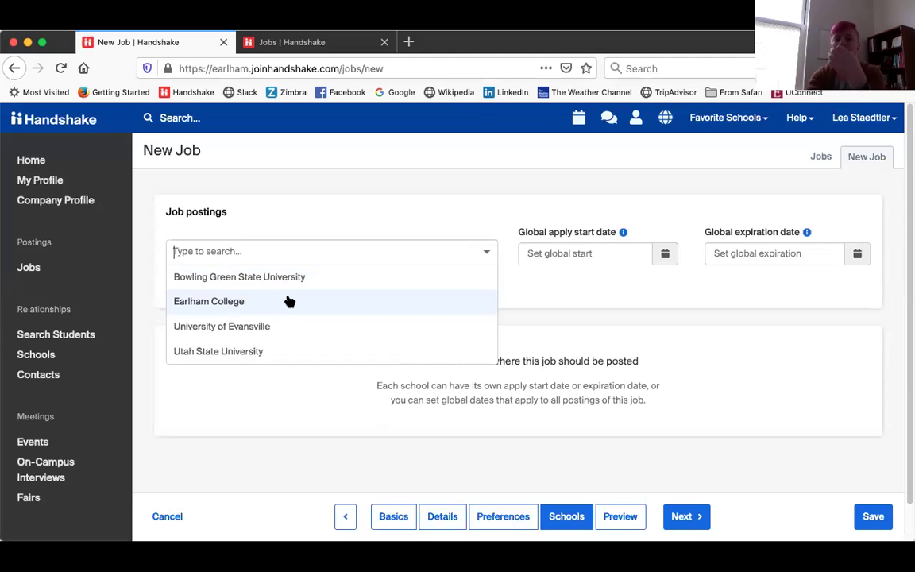
{"action": "left_click", "coordinate": [218, 302]}
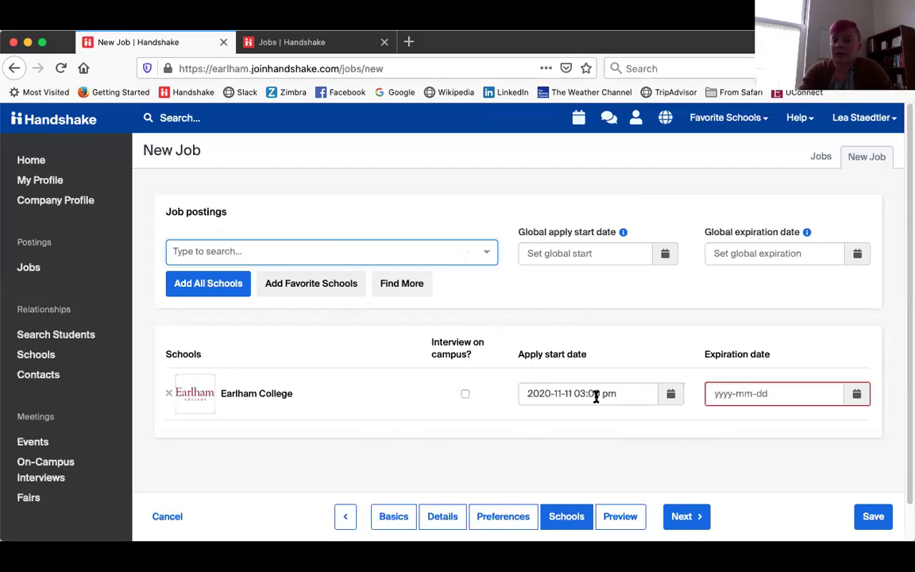
Set the apply start date for Earlham College to November 20, 2020 at 2:00 pm
{"action": "left_click", "coordinate": [671, 394]}
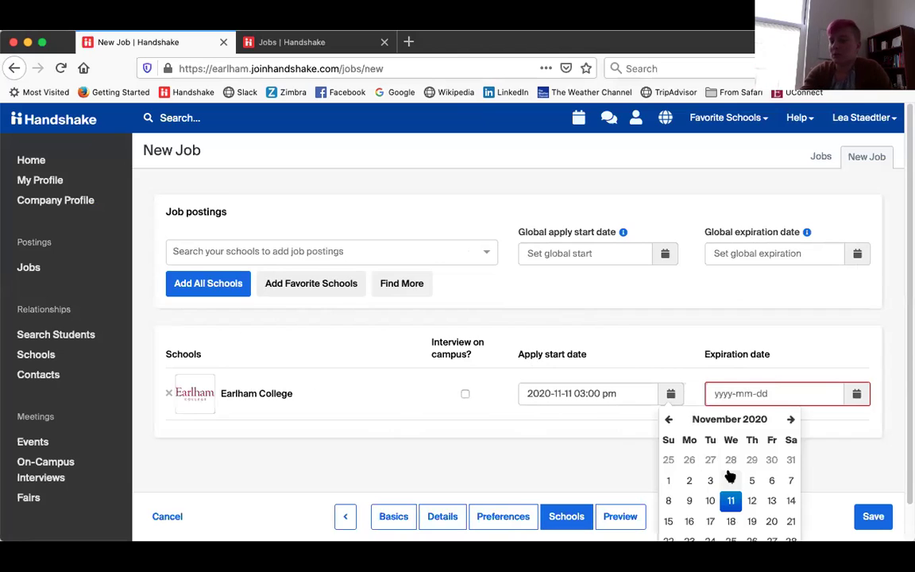
{"action": "scroll", "coordinate": [730, 477], "scroll_direction": "down", "scroll_amount": 2}
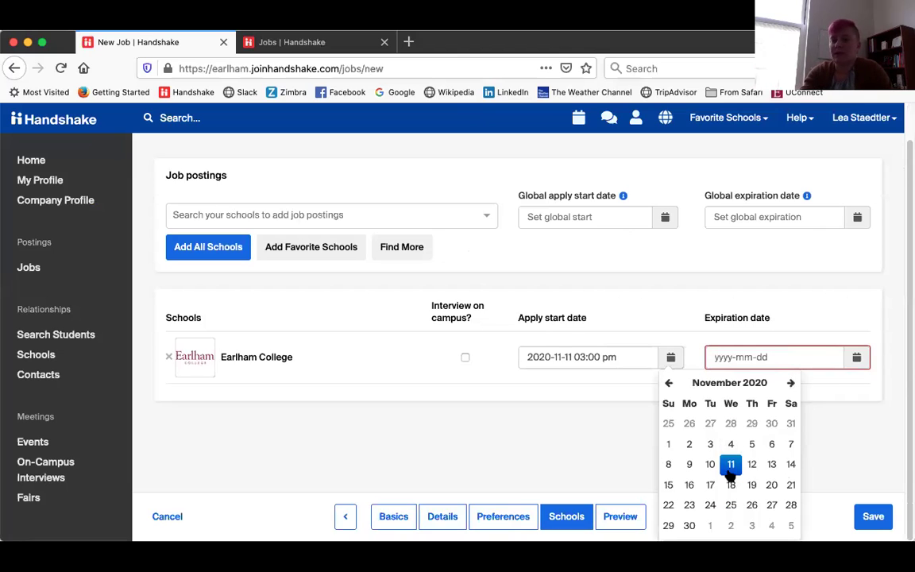
{"action": "left_click", "coordinate": [772, 486]}
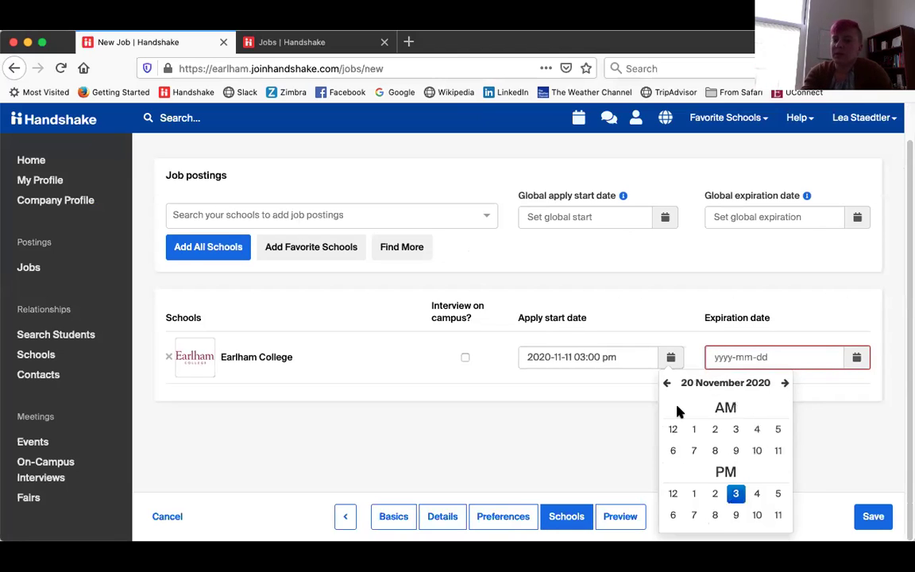
{"action": "left_click", "coordinate": [716, 495]}
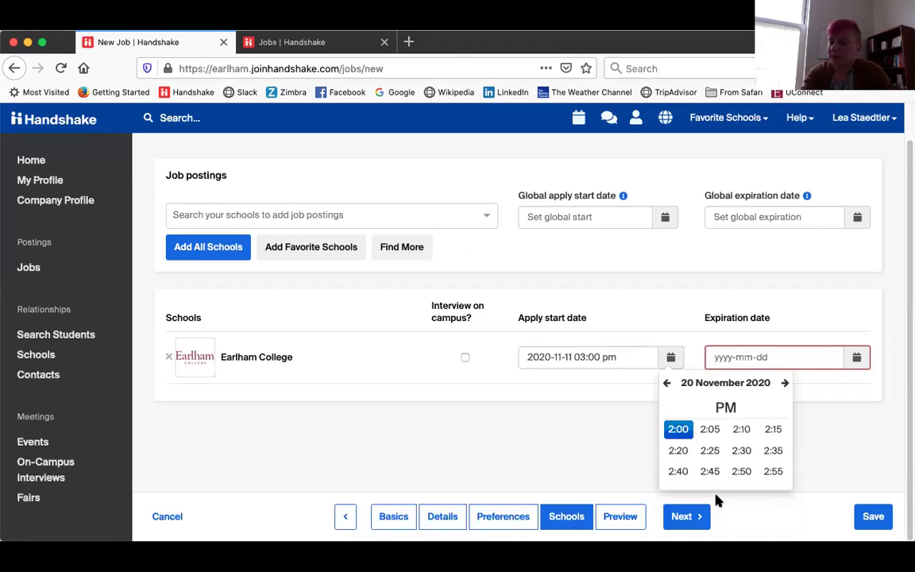
{"action": "left_click", "coordinate": [675, 430]}
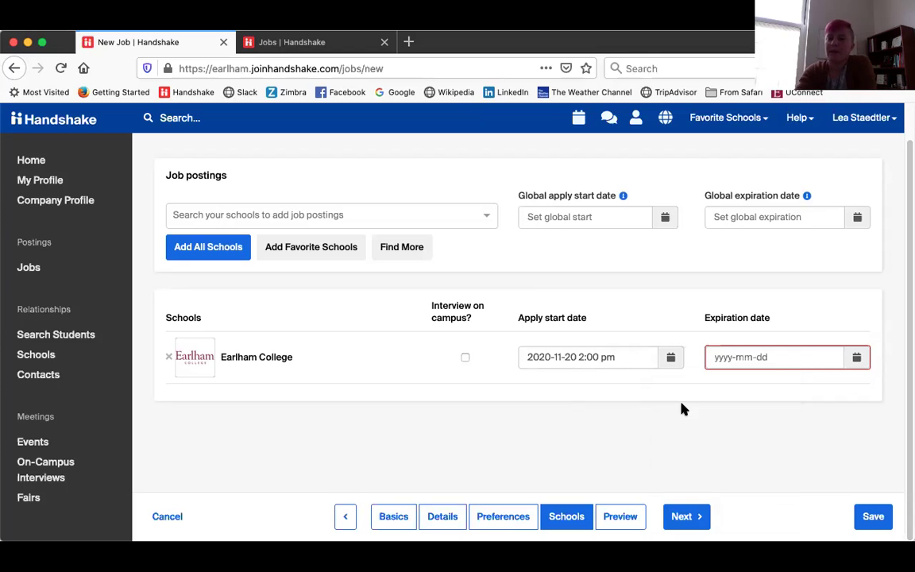
Set the posting's expiration date for Earlham College to December 1, 2020 at 3:50 pm
{"action": "left_click", "coordinate": [858, 358]}
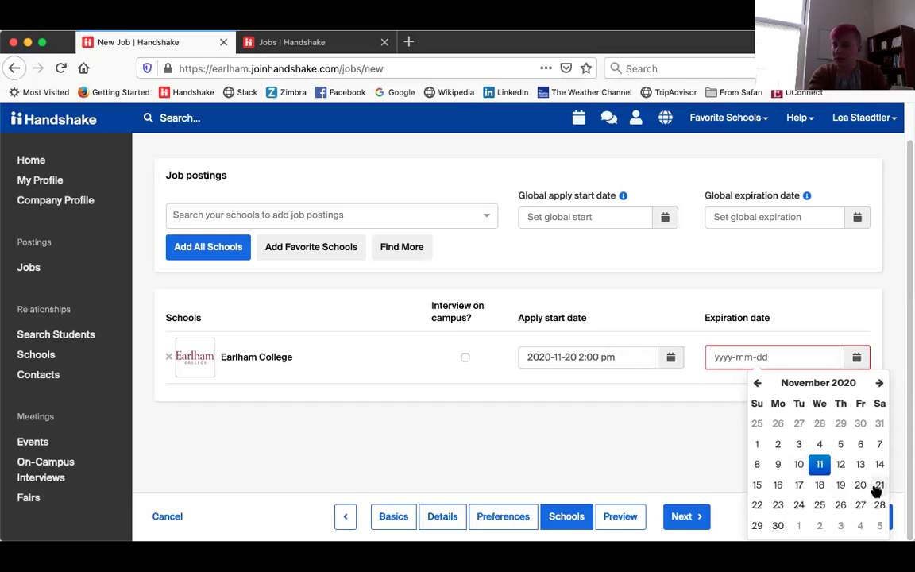
{"action": "left_click", "coordinate": [799, 525]}
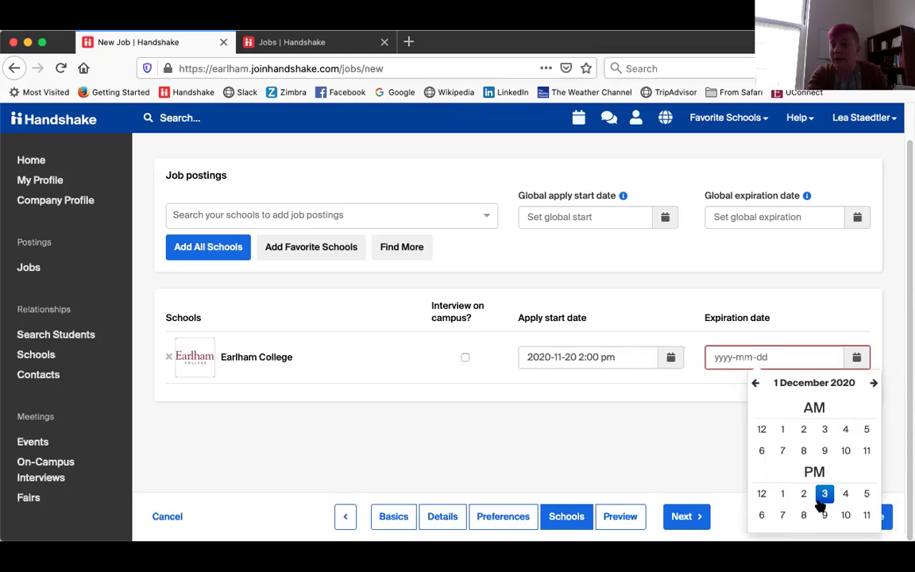
{"action": "left_click", "coordinate": [822, 493]}
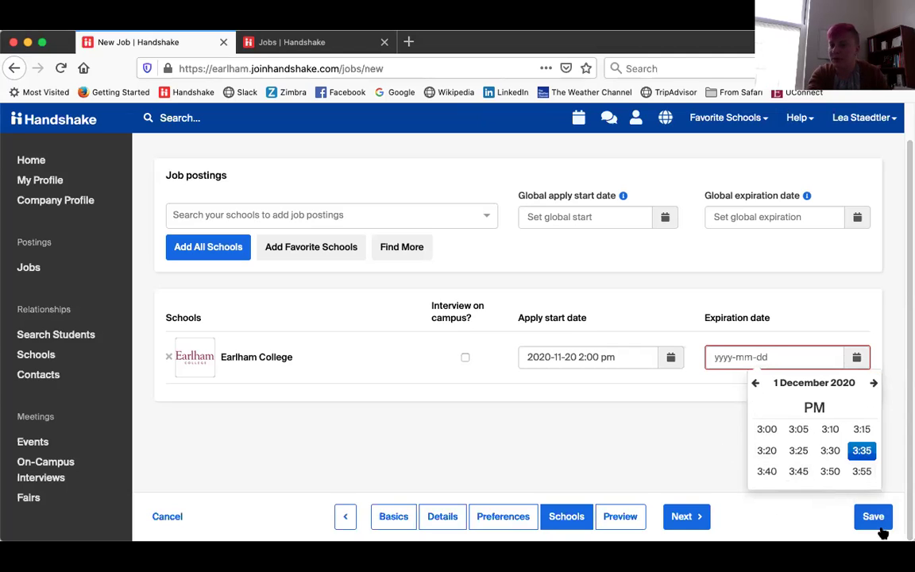
{"action": "left_click", "coordinate": [828, 473]}
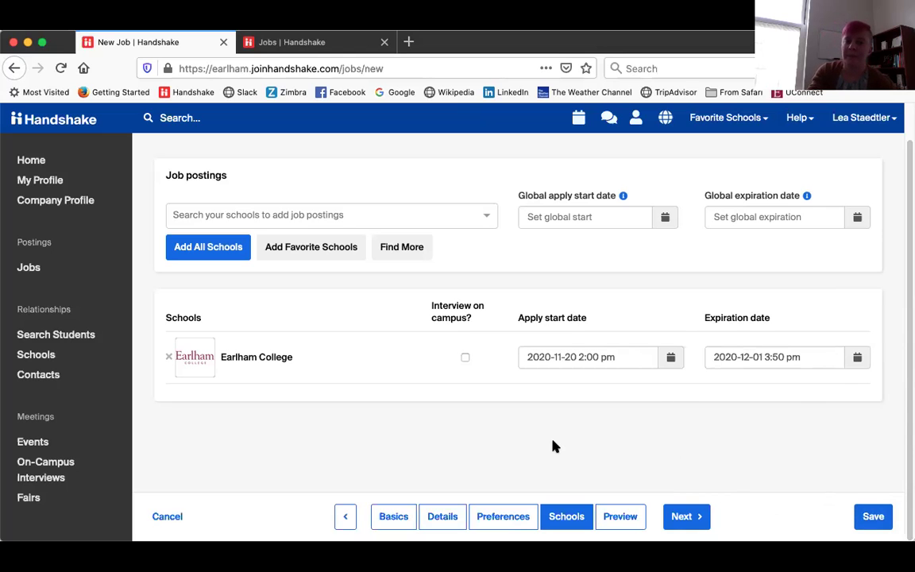
Preview the Test job posting as students will see it, checking the header, application opening date, job description and employer information
{"action": "left_click", "coordinate": [675, 516]}
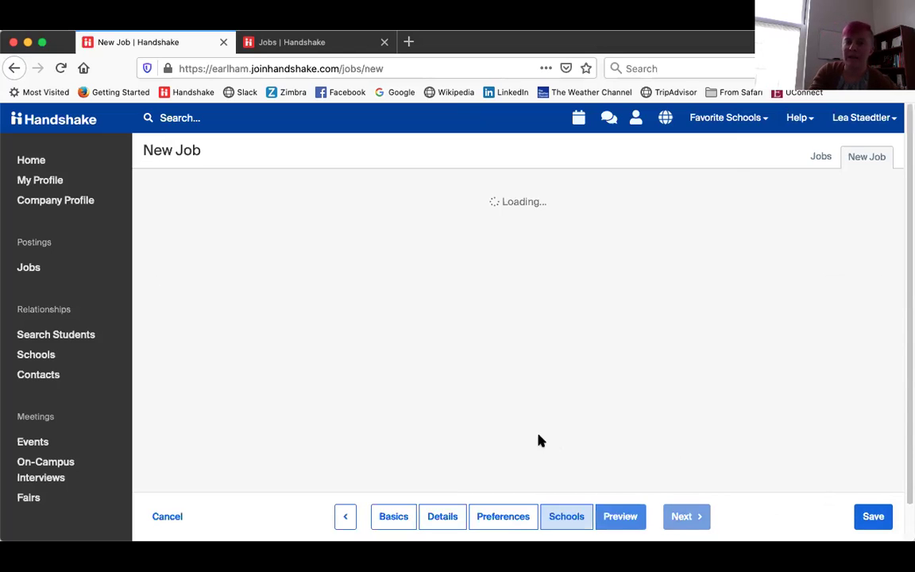
{"action": "scroll", "coordinate": [352, 368], "scroll_direction": "down", "scroll_amount": 5}
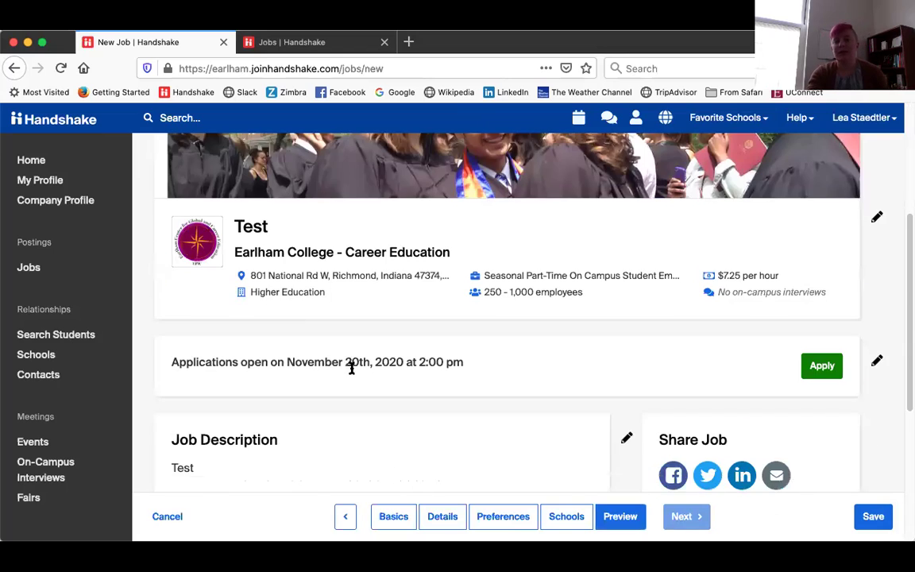
{"action": "scroll", "coordinate": [505, 431], "scroll_direction": "up", "scroll_amount": 3}
{"action": "scroll", "coordinate": [510, 435], "scroll_direction": "up", "scroll_amount": 1}
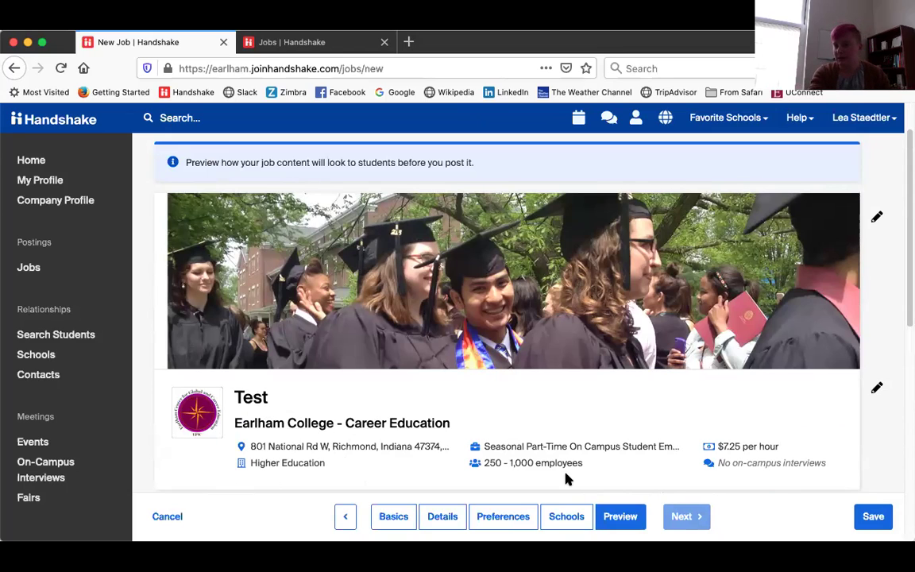
{"action": "scroll", "coordinate": [560, 460], "scroll_direction": "down", "scroll_amount": 3}
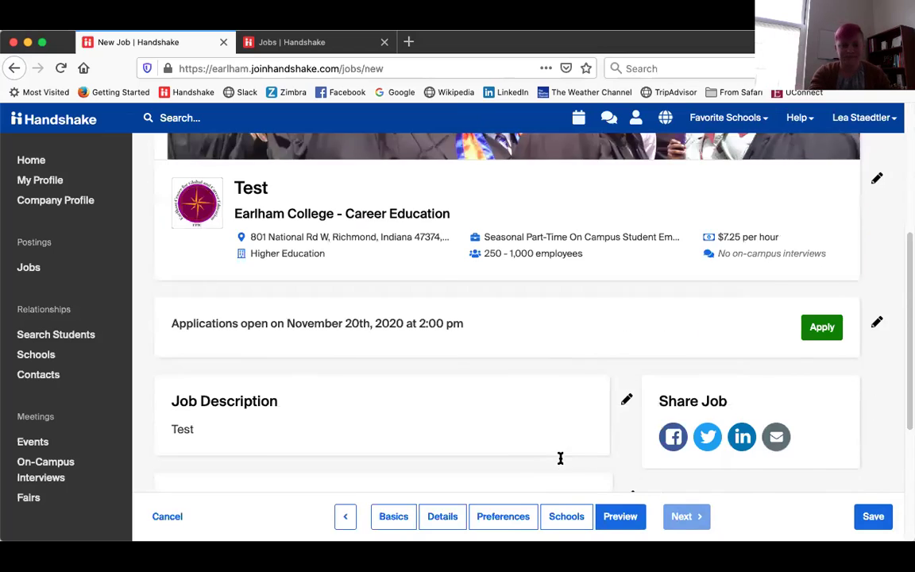
{"action": "scroll", "coordinate": [239, 365], "scroll_direction": "down", "scroll_amount": 1}
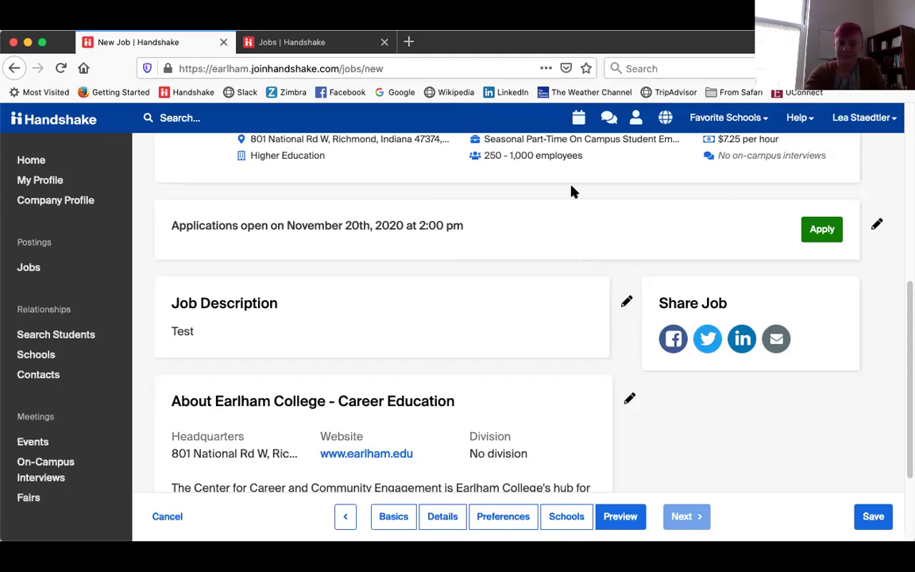
{"action": "scroll", "coordinate": [572, 190], "scroll_direction": "up", "scroll_amount": 1}
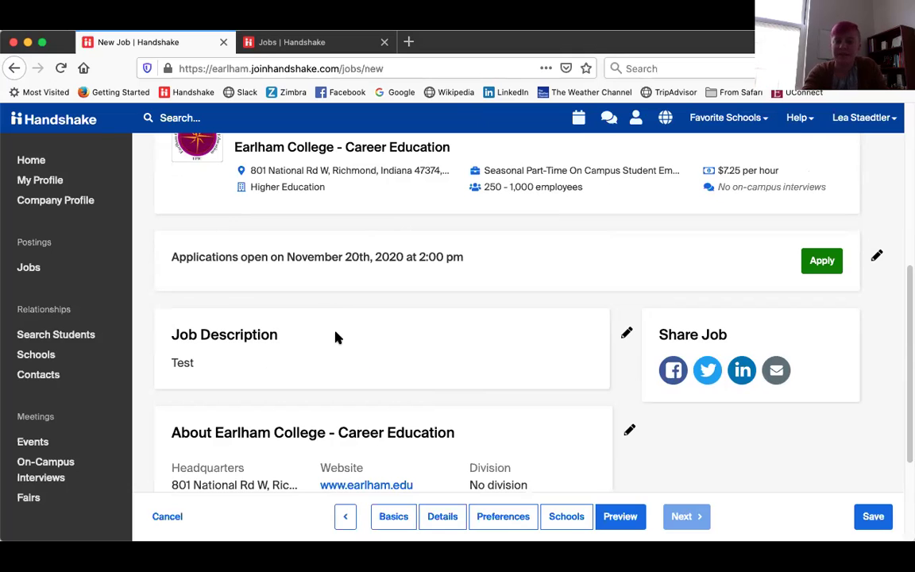
{"action": "scroll", "coordinate": [269, 418], "scroll_direction": "down", "scroll_amount": 3}
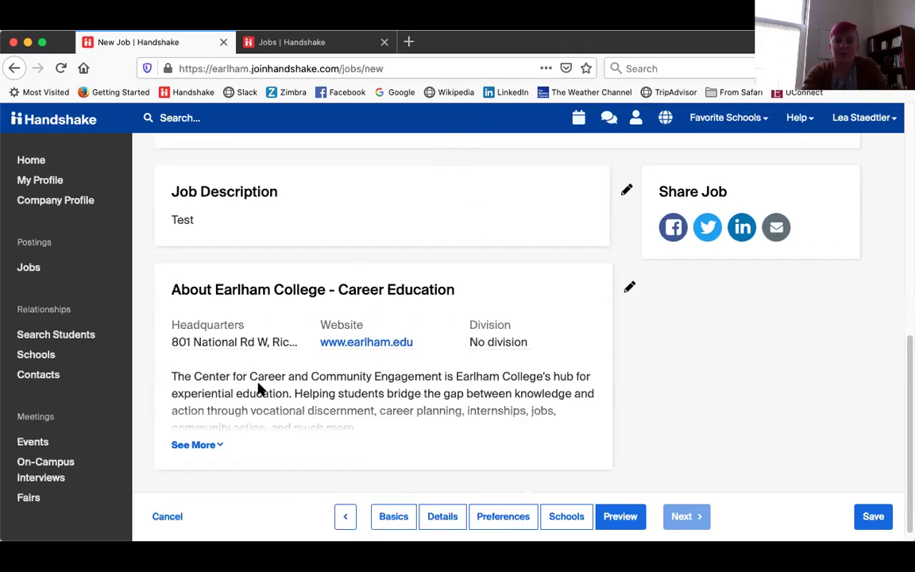
{"action": "scroll", "coordinate": [260, 389], "scroll_direction": "down", "scroll_amount": 1}
{"action": "scroll", "coordinate": [543, 221], "scroll_direction": "up", "scroll_amount": 10}
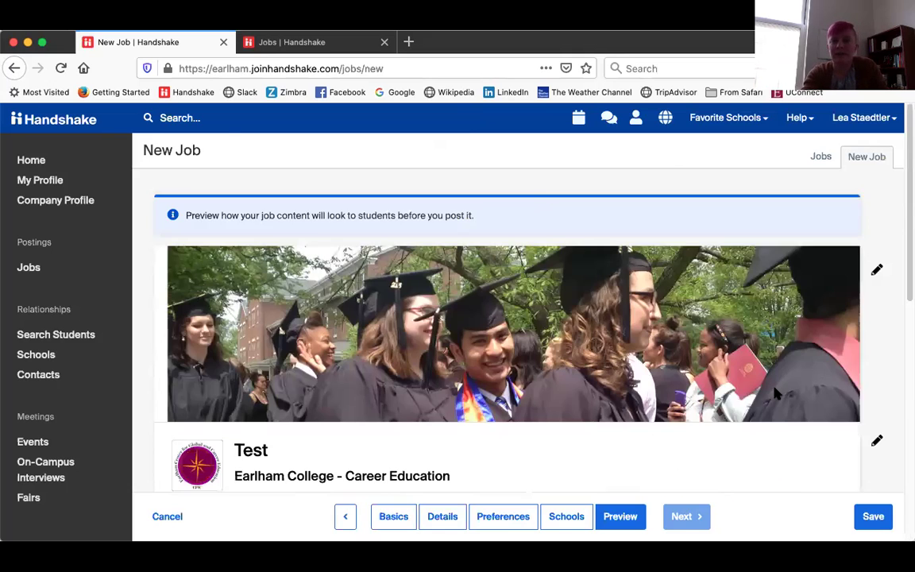
{"action": "scroll", "coordinate": [777, 392], "scroll_direction": "down", "scroll_amount": 3}
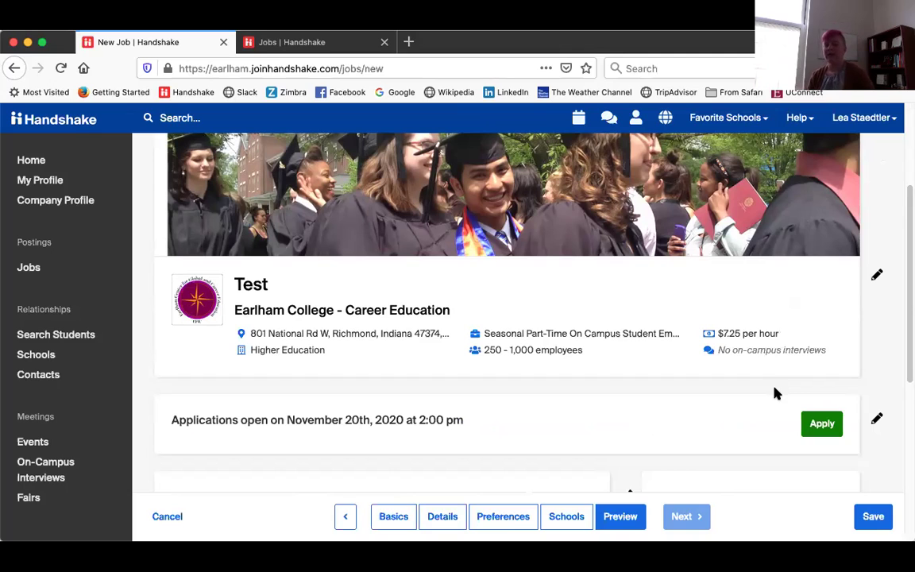
{"action": "scroll", "coordinate": [798, 433], "scroll_direction": "down", "scroll_amount": 5}
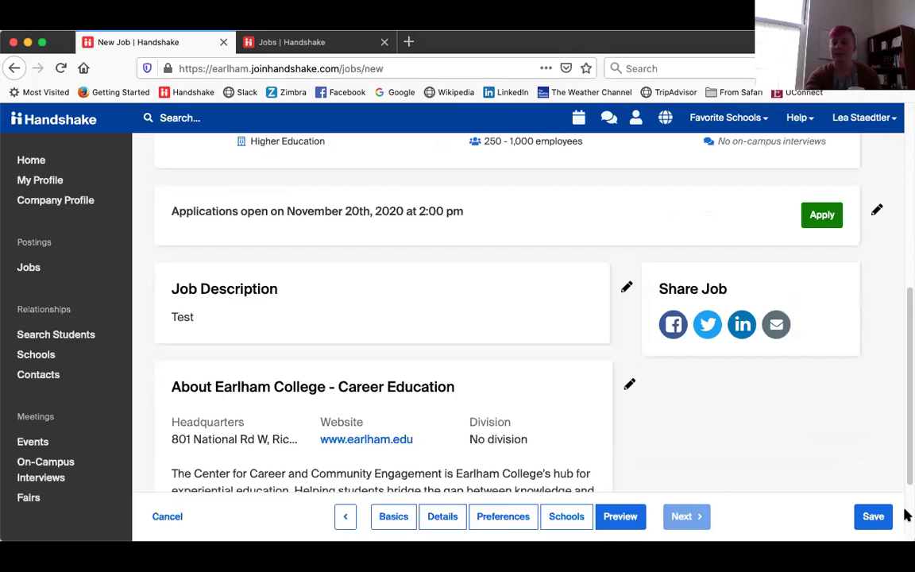
Save the Test job posting and review its job details page from the school status to the attachments section
{"action": "left_click", "coordinate": [865, 517]}
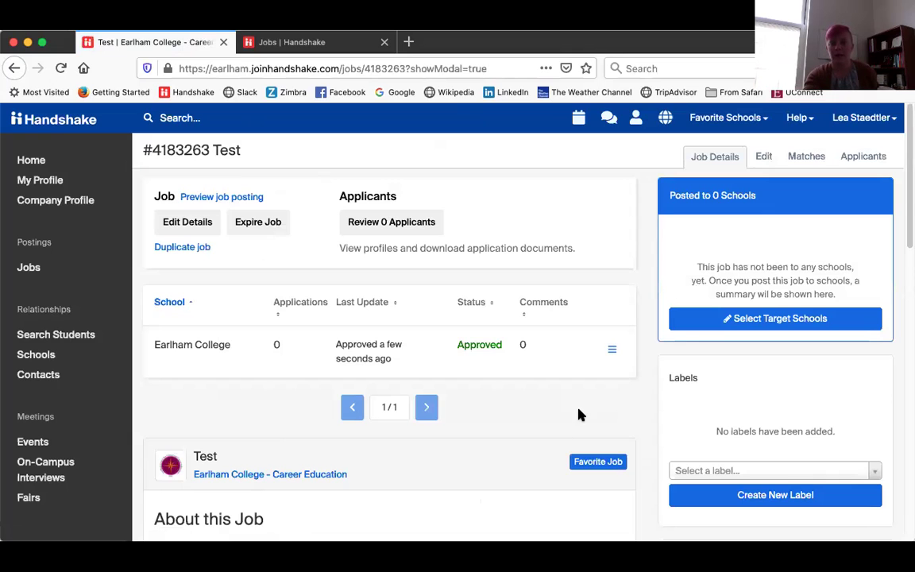
{"action": "scroll", "coordinate": [579, 415], "scroll_direction": "down", "scroll_amount": 5}
{"action": "scroll", "coordinate": [579, 415], "scroll_direction": "down", "scroll_amount": 6}
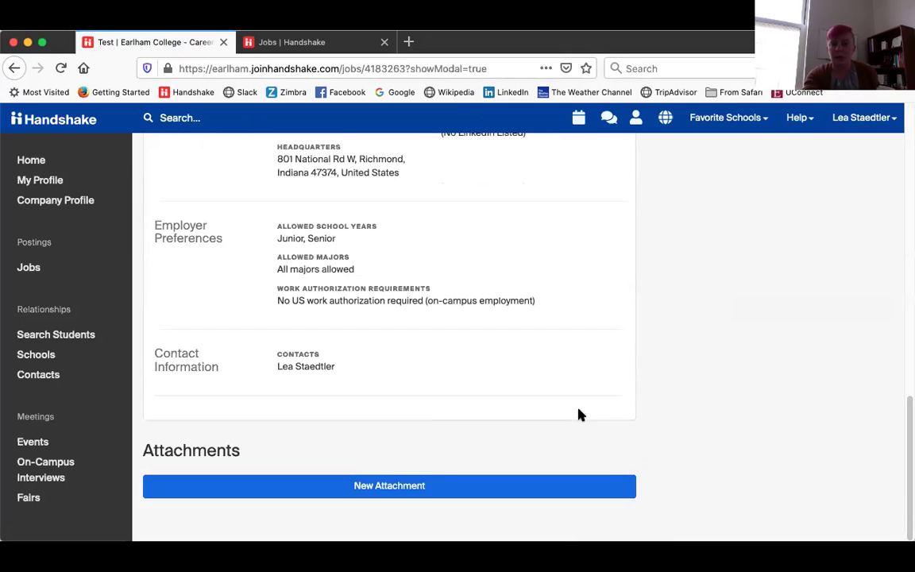
{"action": "scroll", "coordinate": [578, 415], "scroll_direction": "up", "scroll_amount": 10}
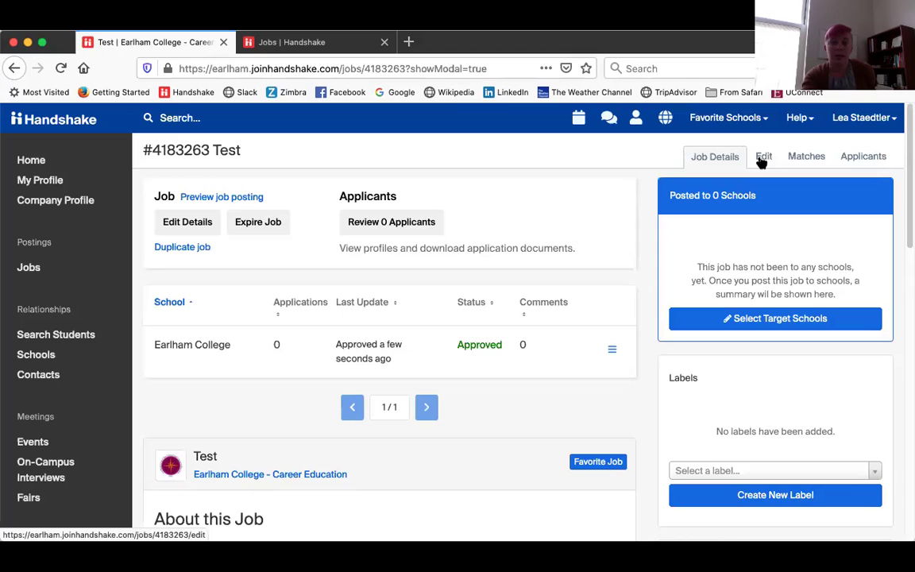
{"action": "scroll", "coordinate": [578, 360], "scroll_direction": "down", "scroll_amount": 2}
{"action": "scroll", "coordinate": [578, 360], "scroll_direction": "up", "scroll_amount": 2}
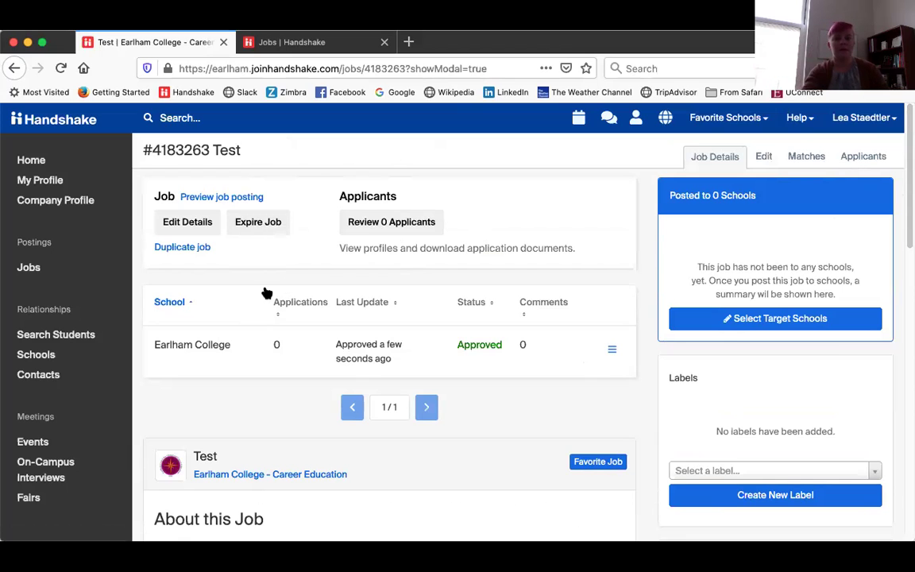
{"action": "right_click", "coordinate": [489, 389]}
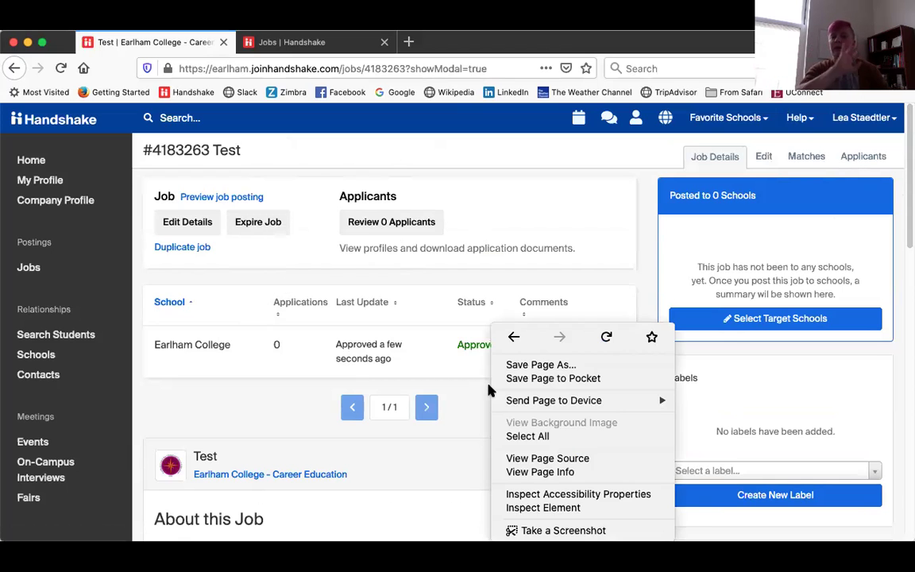
{"action": "left_click", "coordinate": [457, 407]}
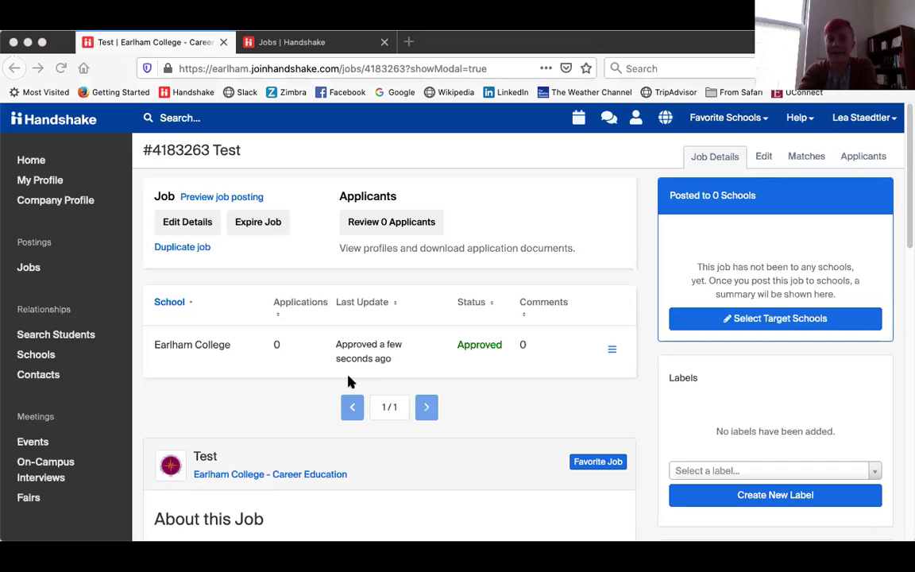
Examine the new attachment form for the Test job, then cancel it and close its page without adding a document
{"action": "scroll", "coordinate": [178, 409], "scroll_direction": "down", "scroll_amount": 10}
{"action": "scroll", "coordinate": [178, 410], "scroll_direction": "up", "scroll_amount": 3}
{"action": "scroll", "coordinate": [178, 408], "scroll_direction": "down", "scroll_amount": 5}
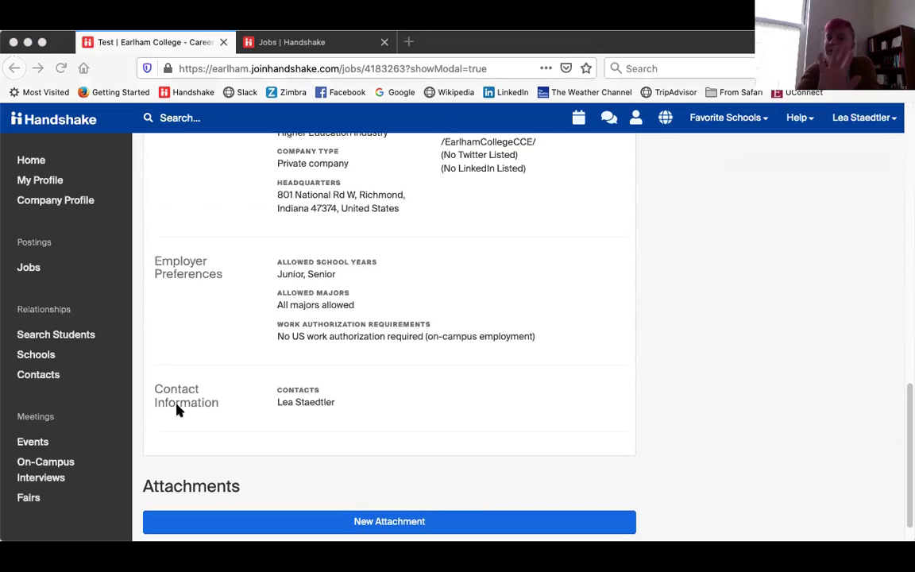
{"action": "scroll", "coordinate": [334, 445], "scroll_direction": "down", "scroll_amount": 1}
{"action": "scroll", "coordinate": [492, 381], "scroll_direction": "up", "scroll_amount": 1}
{"action": "scroll", "coordinate": [492, 381], "scroll_direction": "down", "scroll_amount": 1}
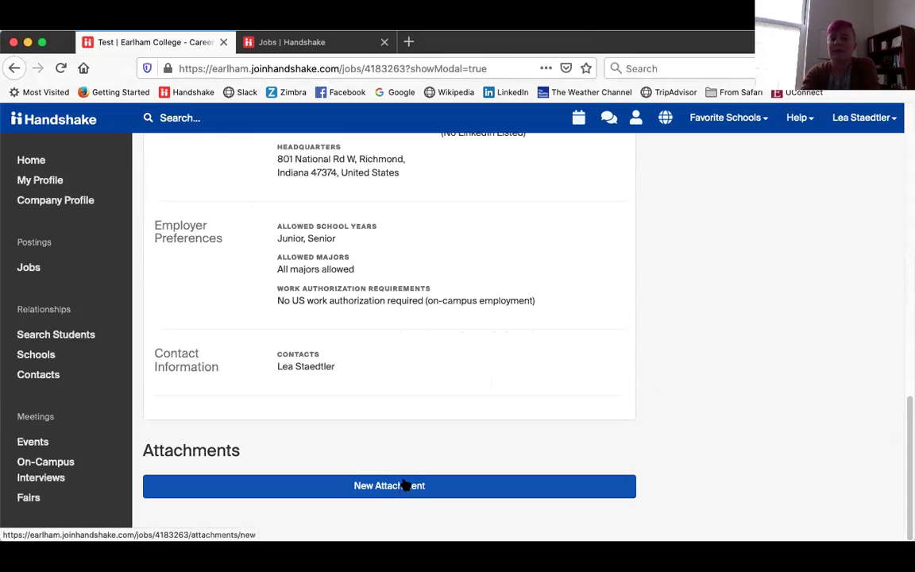
{"action": "left_click", "coordinate": [363, 489]}
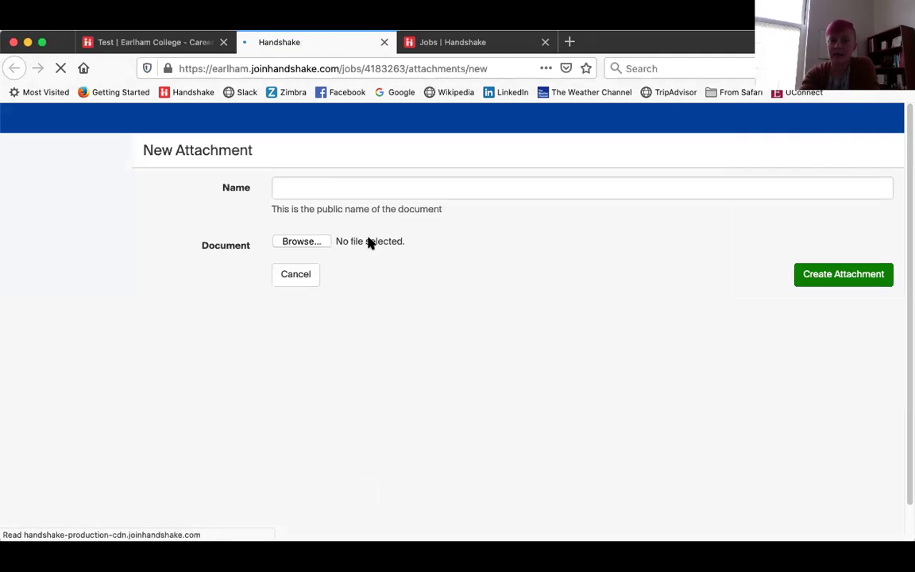
{"action": "left_click", "coordinate": [323, 192]}
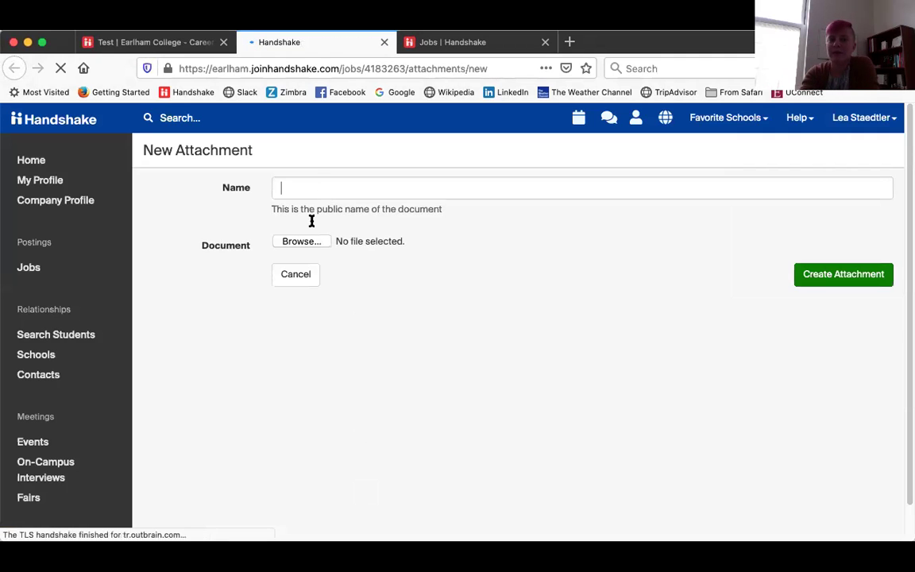
{"action": "left_click", "coordinate": [306, 284]}
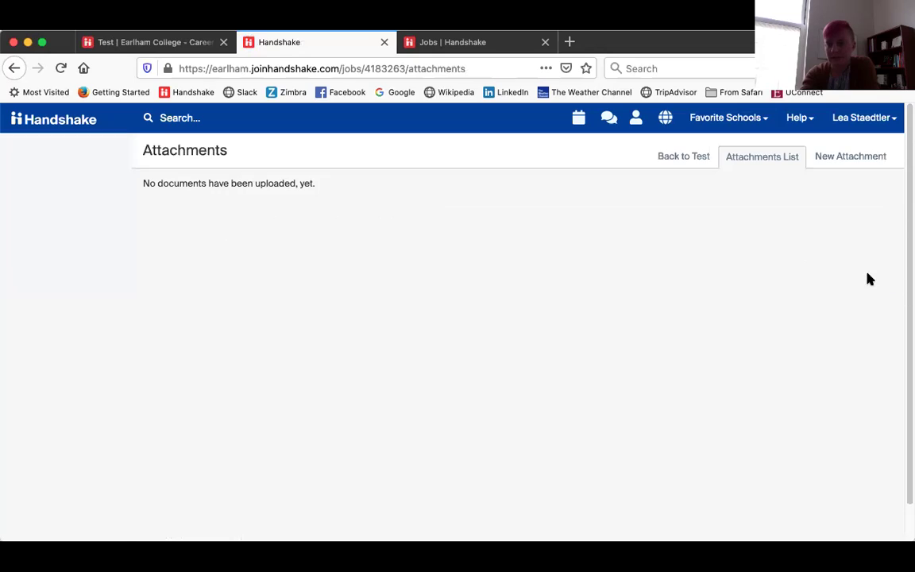
{"action": "left_click", "coordinate": [384, 42]}
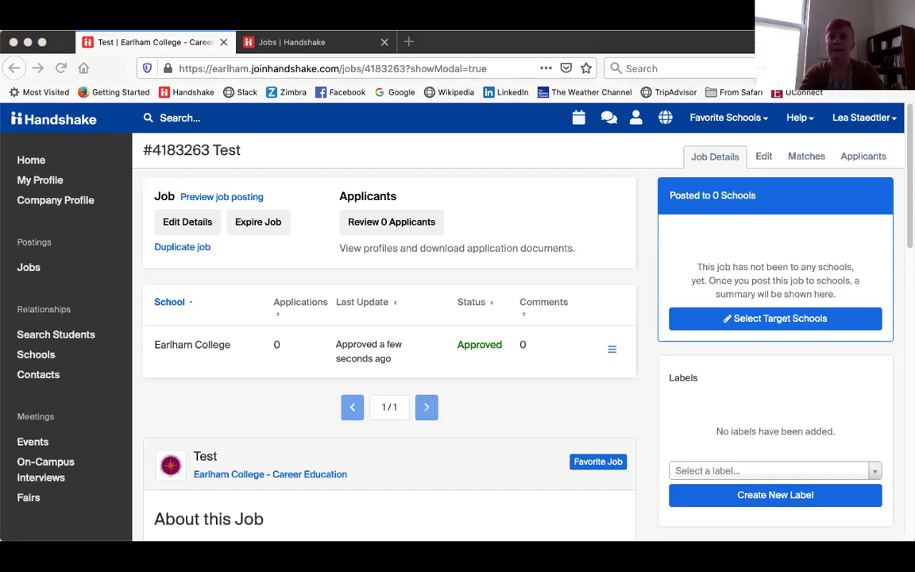
Open the TEST job that expired on 7/21/2017 from the jobs list, view its applicants and return to its job details
{"action": "left_click", "coordinate": [35, 277]}
{"action": "left_click", "coordinate": [38, 276]}
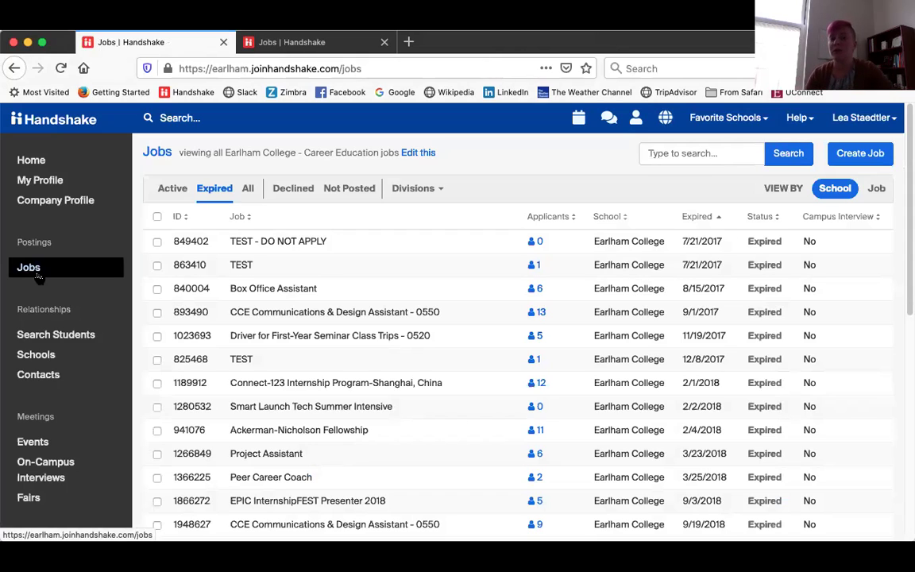
{"action": "left_click", "coordinate": [252, 266]}
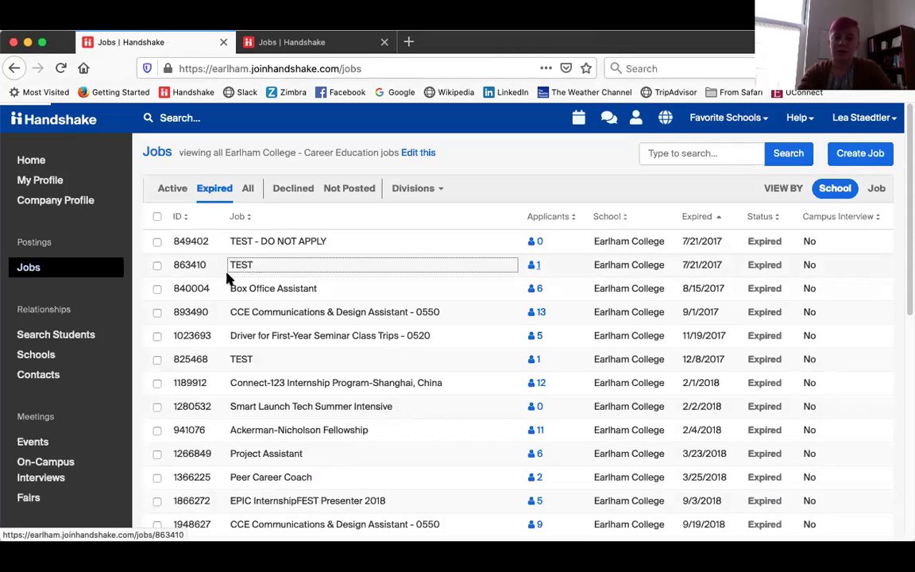
{"action": "scroll", "coordinate": [286, 267], "scroll_direction": "down", "scroll_amount": 1}
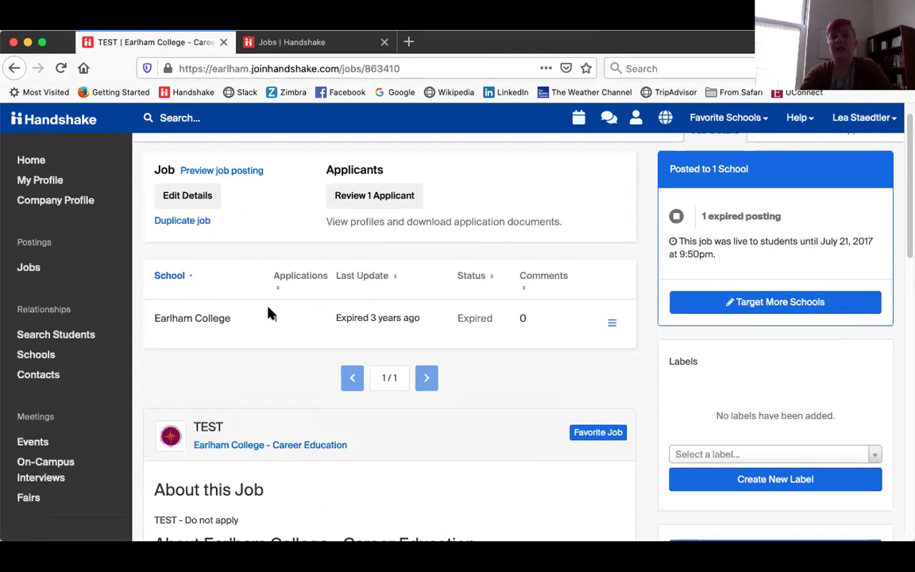
{"action": "scroll", "coordinate": [267, 310], "scroll_direction": "up", "scroll_amount": 1}
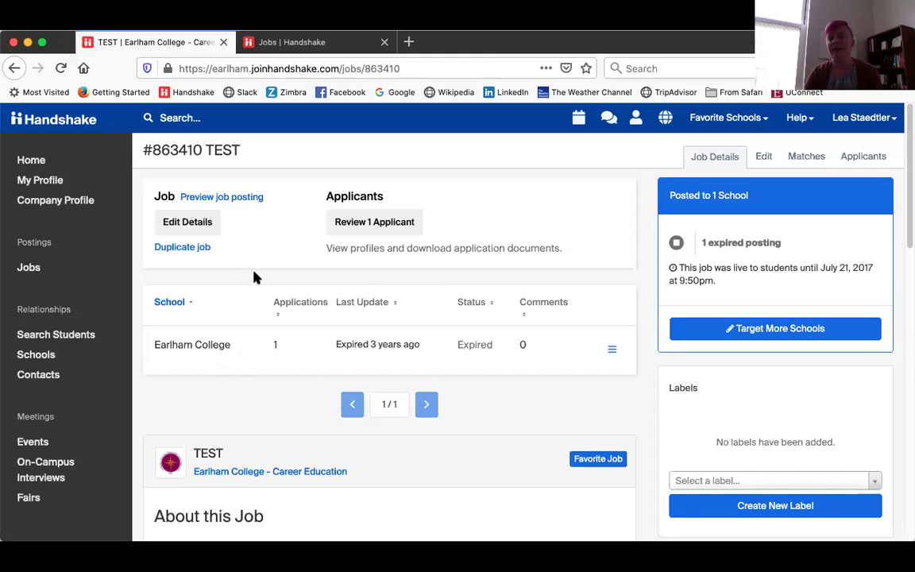
{"action": "left_click", "coordinate": [854, 158]}
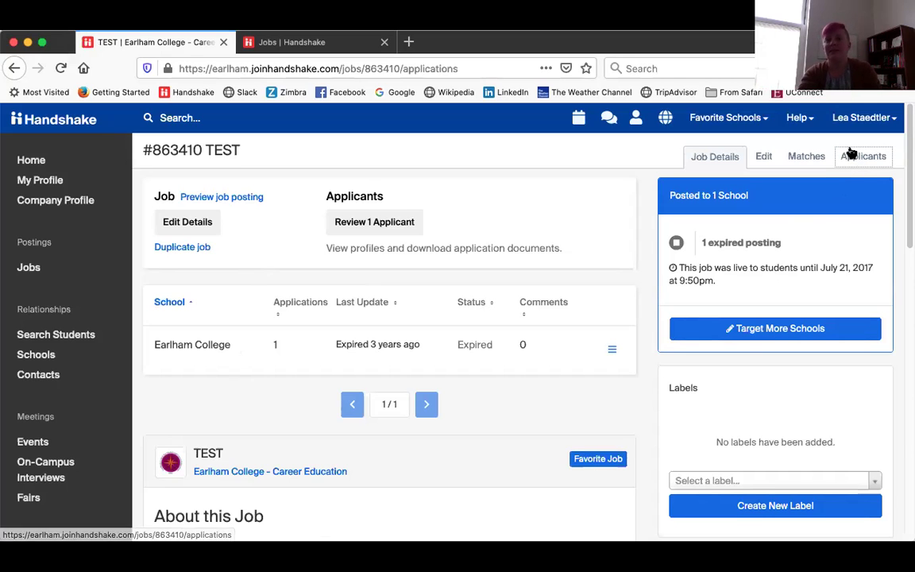
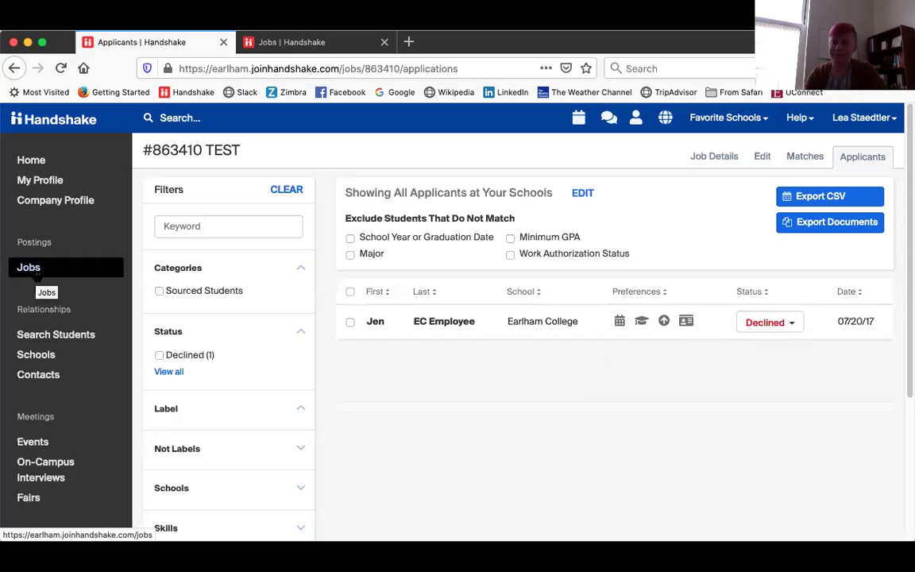
{"action": "left_click", "coordinate": [715, 157]}
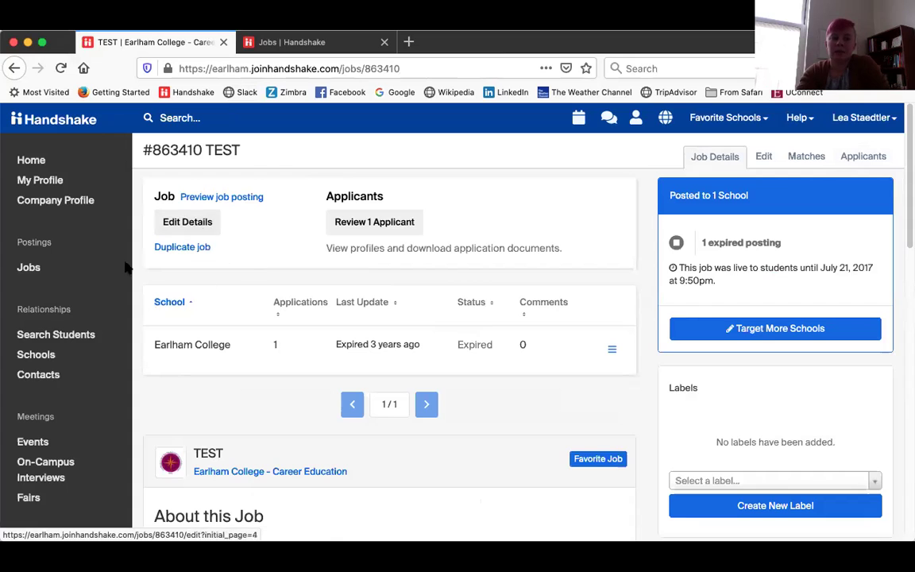
Duplicate the expired TEST job and set the copy's job type to On Campus Student Employment
{"action": "left_click", "coordinate": [181, 249]}
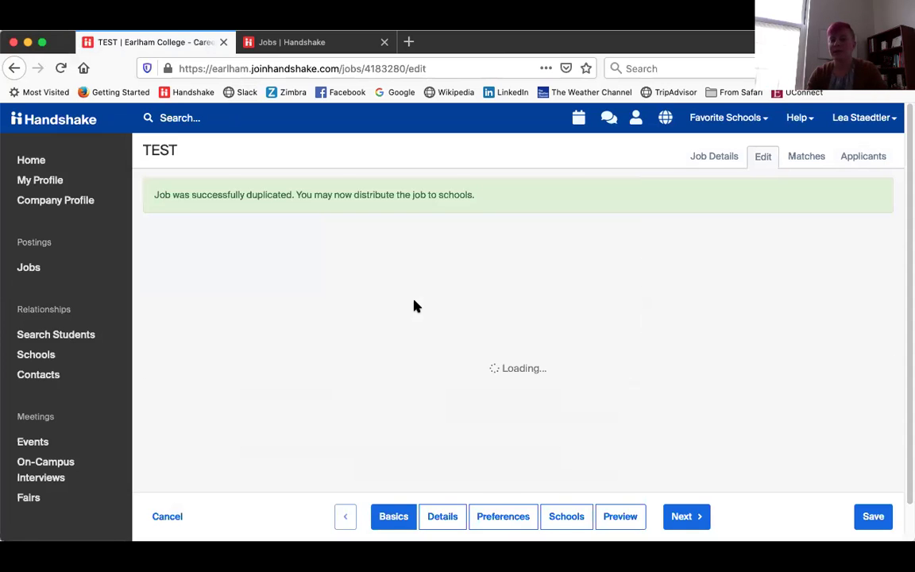
{"action": "scroll", "coordinate": [417, 306], "scroll_direction": "down", "scroll_amount": 4}
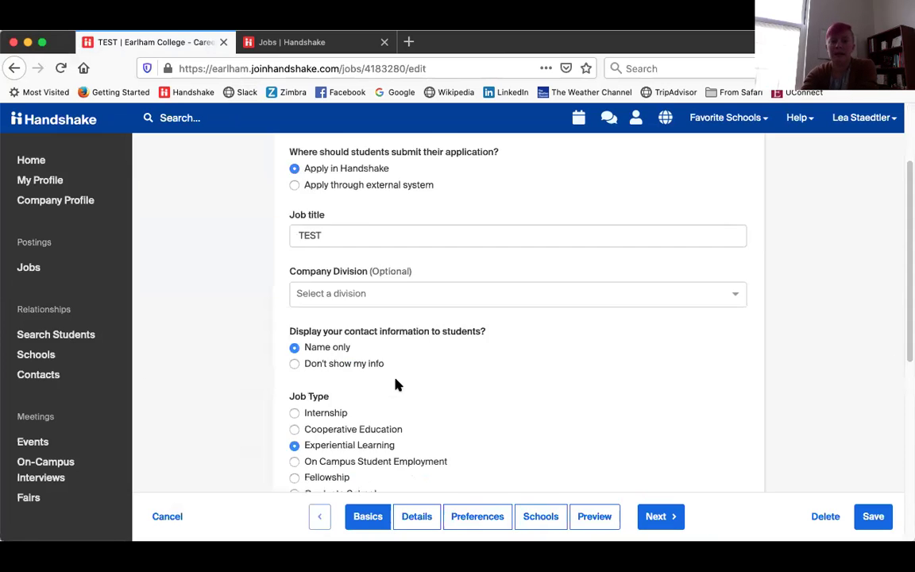
{"action": "scroll", "coordinate": [413, 393], "scroll_direction": "down", "scroll_amount": 5}
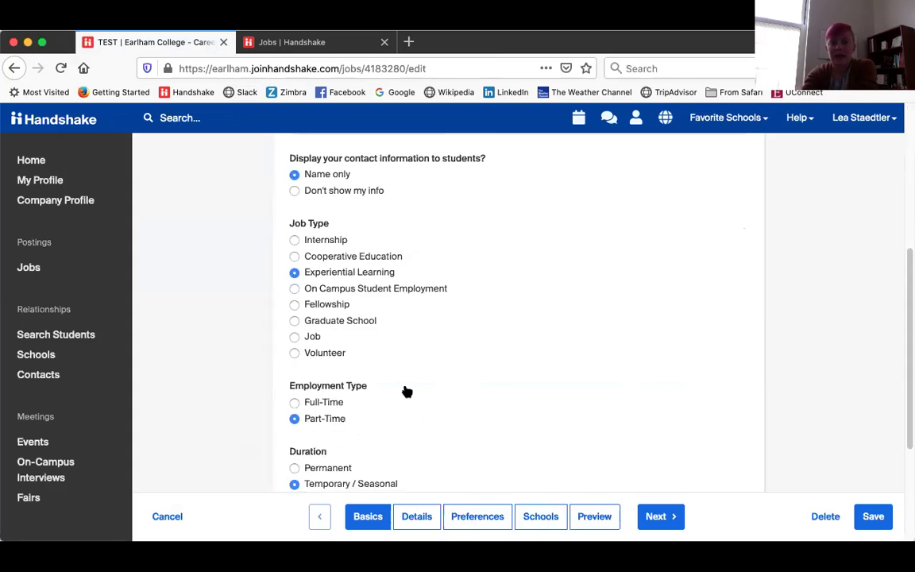
{"action": "scroll", "coordinate": [404, 383], "scroll_direction": "up", "scroll_amount": 2}
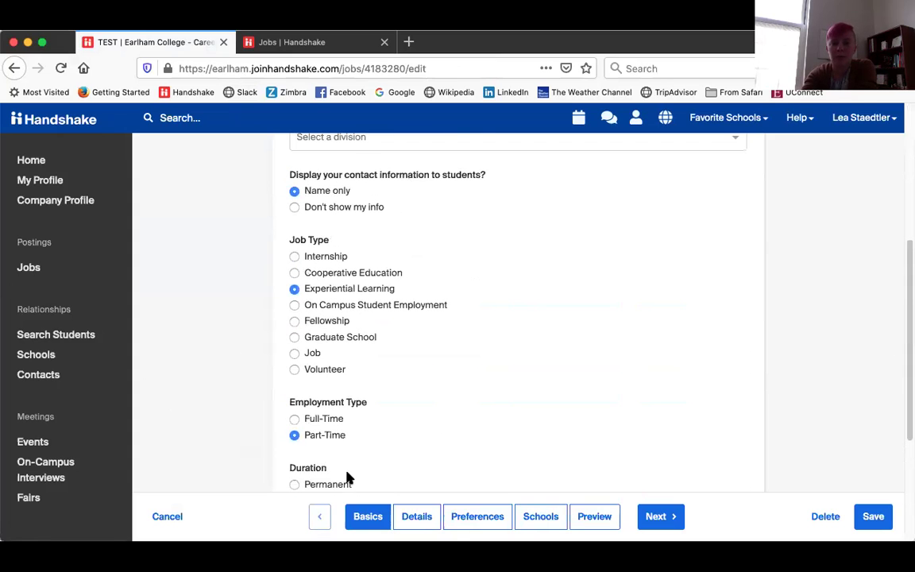
{"action": "scroll", "coordinate": [255, 332], "scroll_direction": "down", "scroll_amount": 3}
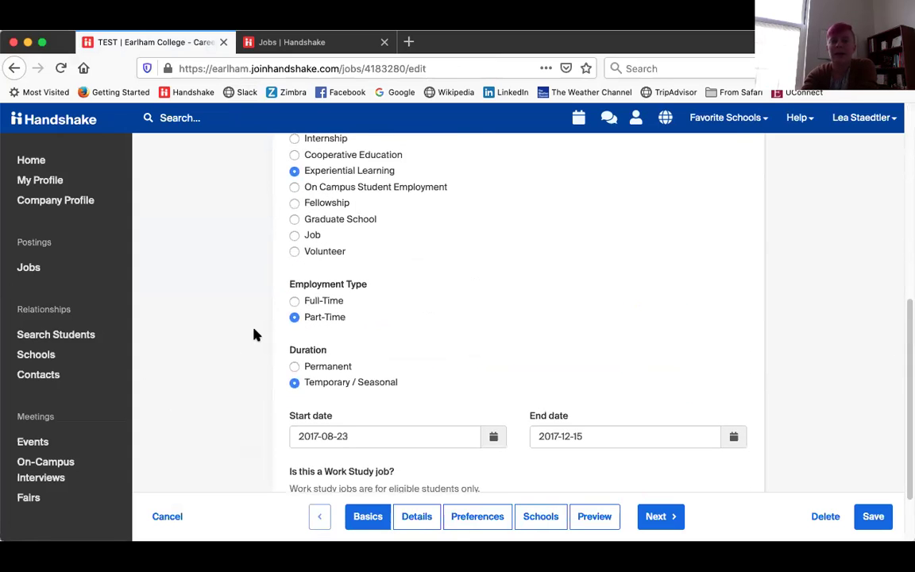
{"action": "left_click", "coordinate": [295, 189]}
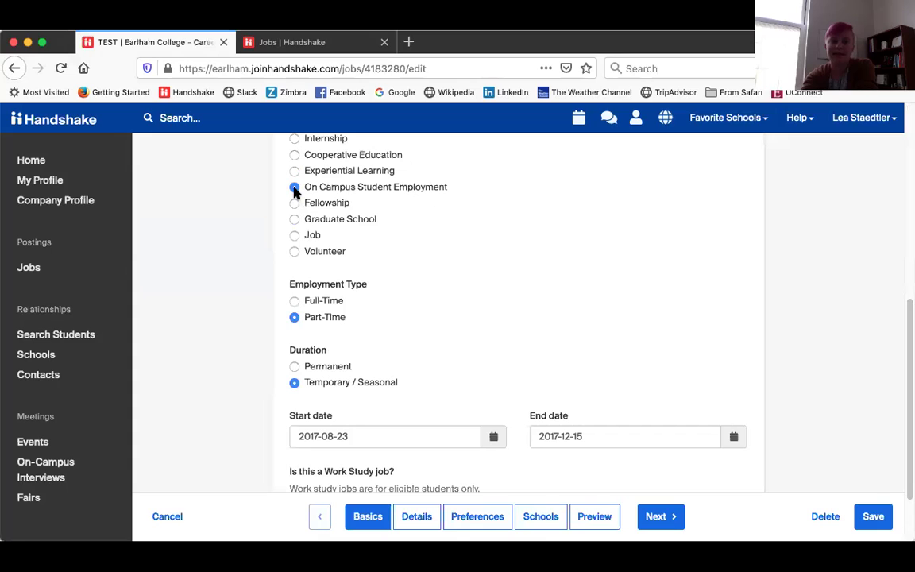
Set the duplicated job's start date to 2020-11-27
{"action": "scroll", "coordinate": [363, 398], "scroll_direction": "down", "scroll_amount": 2}
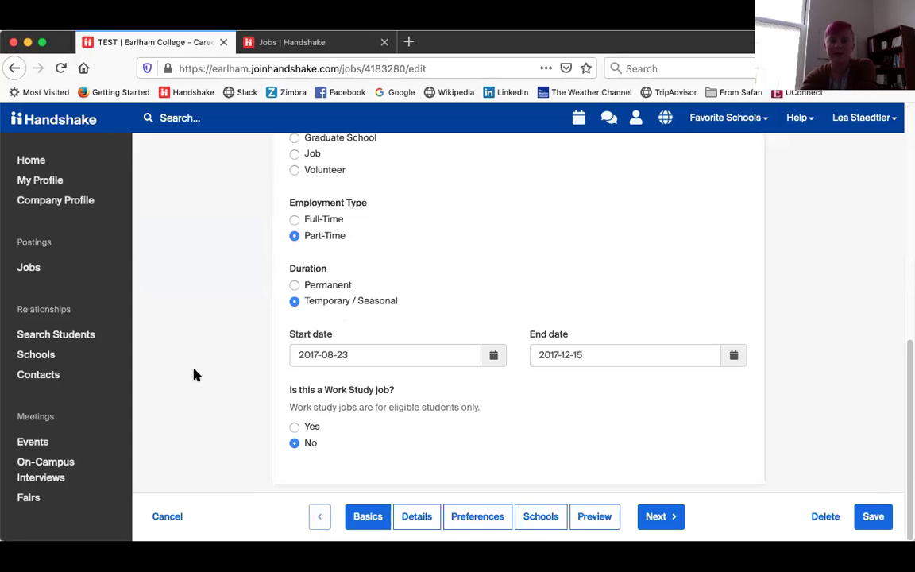
{"action": "left_click", "coordinate": [493, 356]}
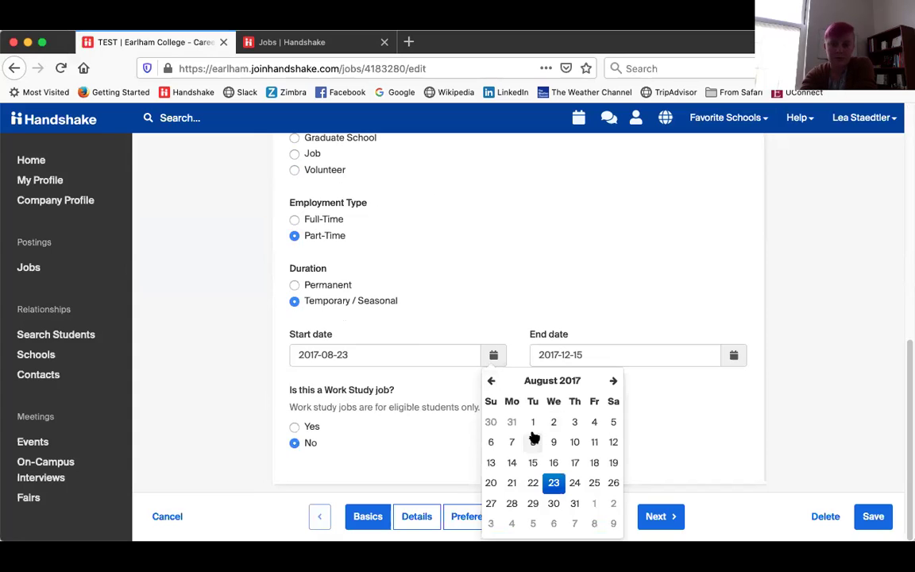
{"action": "left_click", "coordinate": [575, 387]}
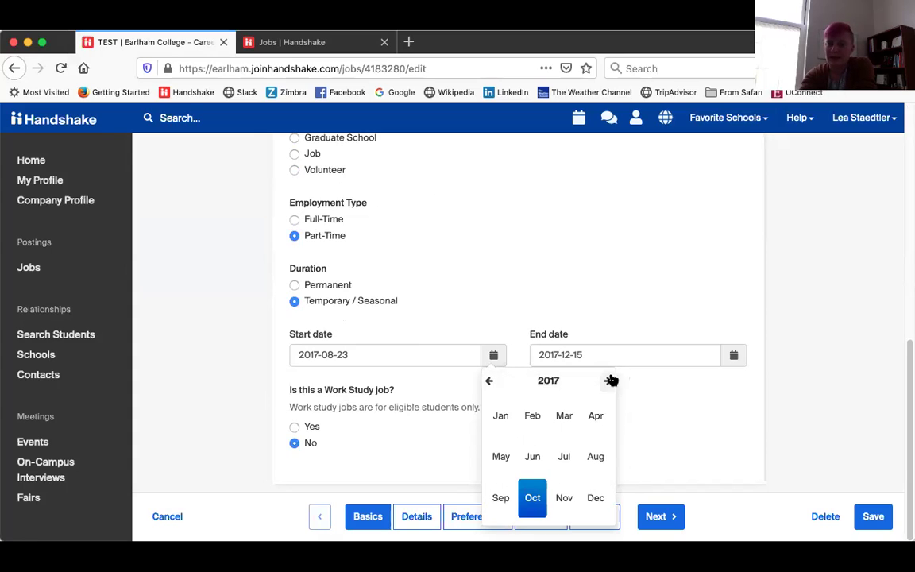
{"action": "left_click", "coordinate": [605, 383]}
{"action": "left_click", "coordinate": [604, 382]}
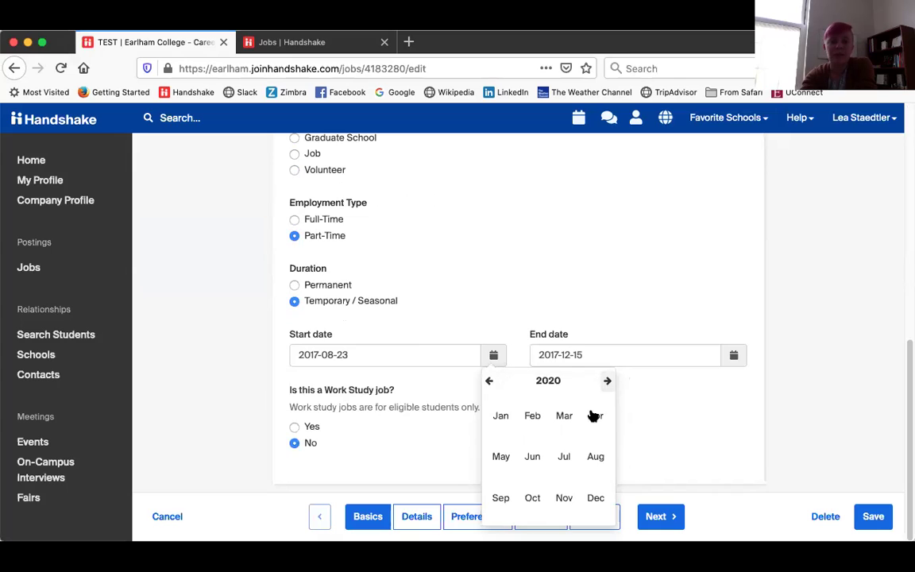
{"action": "left_click", "coordinate": [564, 499]}
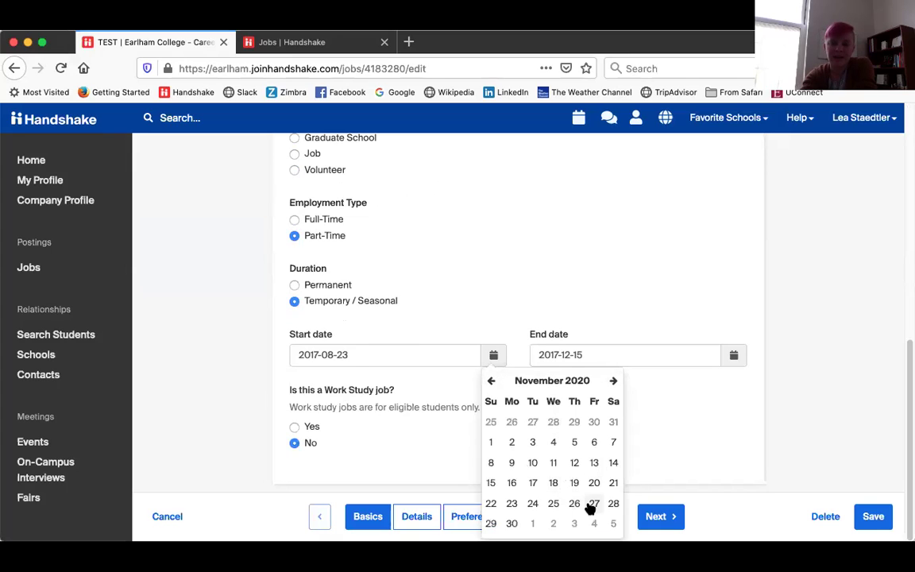
{"action": "left_click", "coordinate": [593, 504]}
Set the duplicated job's end date to 2021-12-15
{"action": "left_click", "coordinate": [731, 355]}
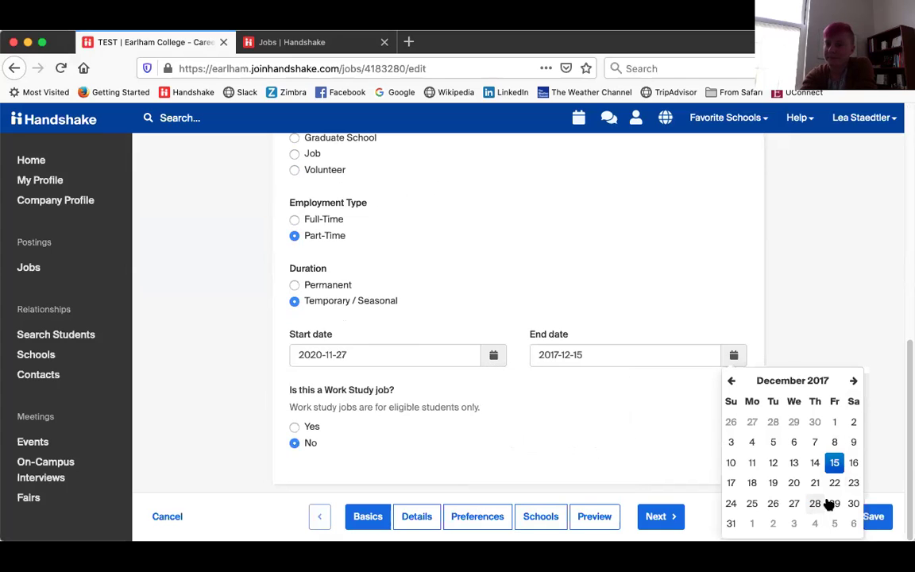
{"action": "left_click", "coordinate": [836, 462]}
{"action": "left_click", "coordinate": [733, 355]}
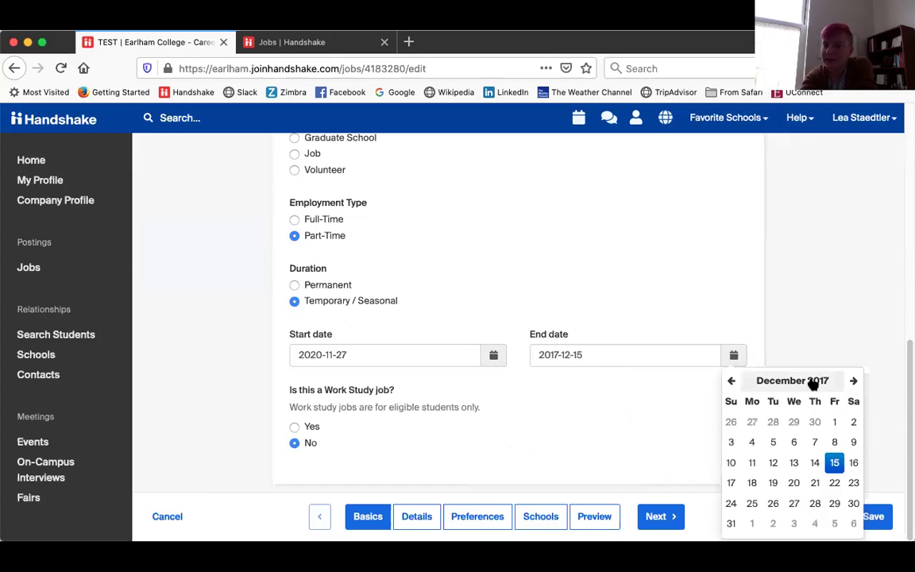
{"action": "left_click", "coordinate": [811, 381]}
{"action": "left_click", "coordinate": [849, 382]}
{"action": "left_click", "coordinate": [849, 382]}
{"action": "left_click", "coordinate": [849, 382]}
{"action": "left_click", "coordinate": [849, 382]}
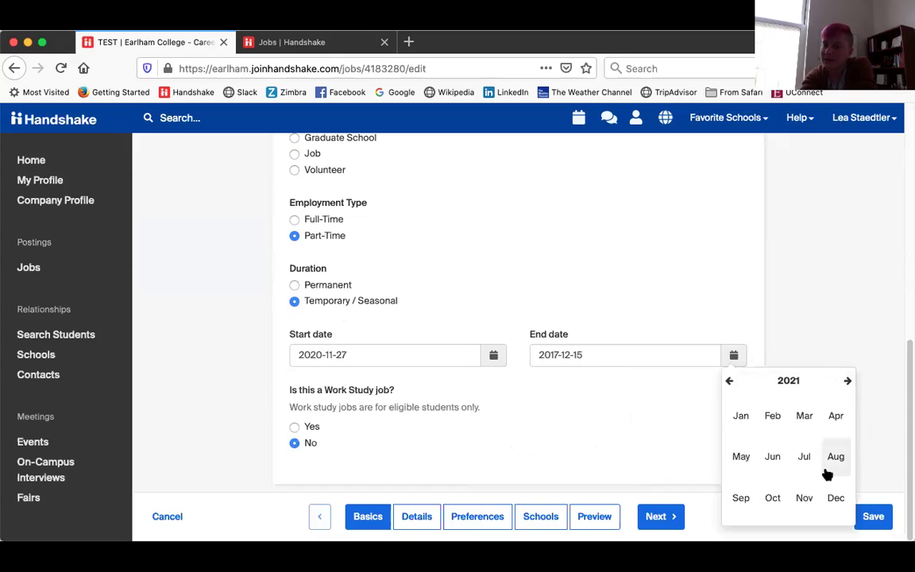
{"action": "left_click", "coordinate": [836, 498]}
{"action": "left_click", "coordinate": [792, 463]}
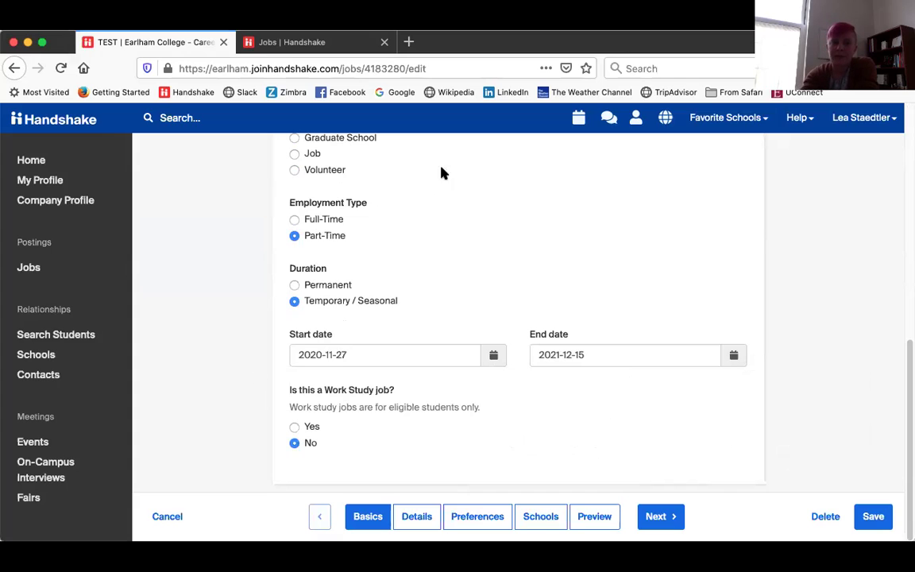
In the job details, add the Actors and Models job role and set the expected number of student hires to 1
{"action": "left_click", "coordinate": [646, 513]}
{"action": "scroll", "coordinate": [360, 389], "scroll_direction": "down", "scroll_amount": 5}
{"action": "scroll", "coordinate": [360, 390], "scroll_direction": "up", "scroll_amount": 3}
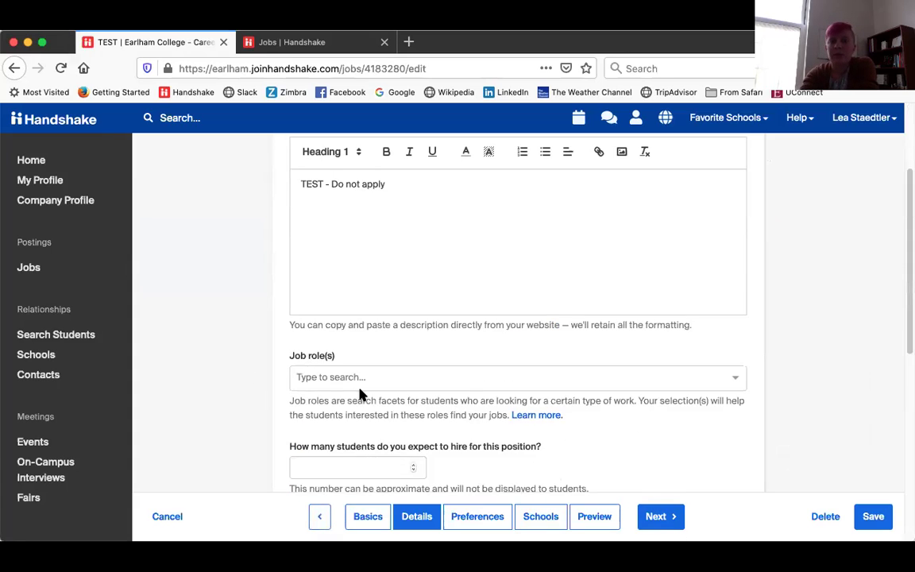
{"action": "scroll", "coordinate": [458, 267], "scroll_direction": "down", "scroll_amount": 3}
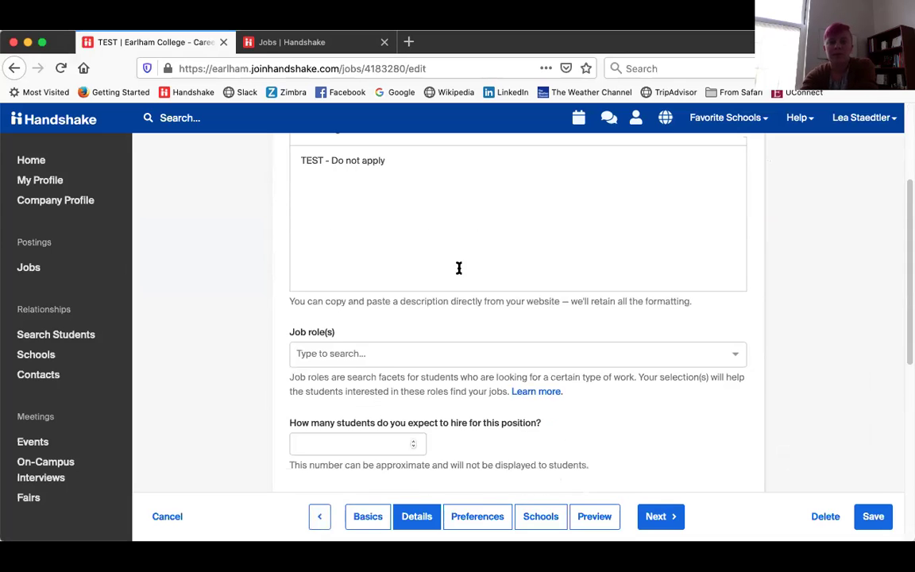
{"action": "left_click", "coordinate": [650, 265]}
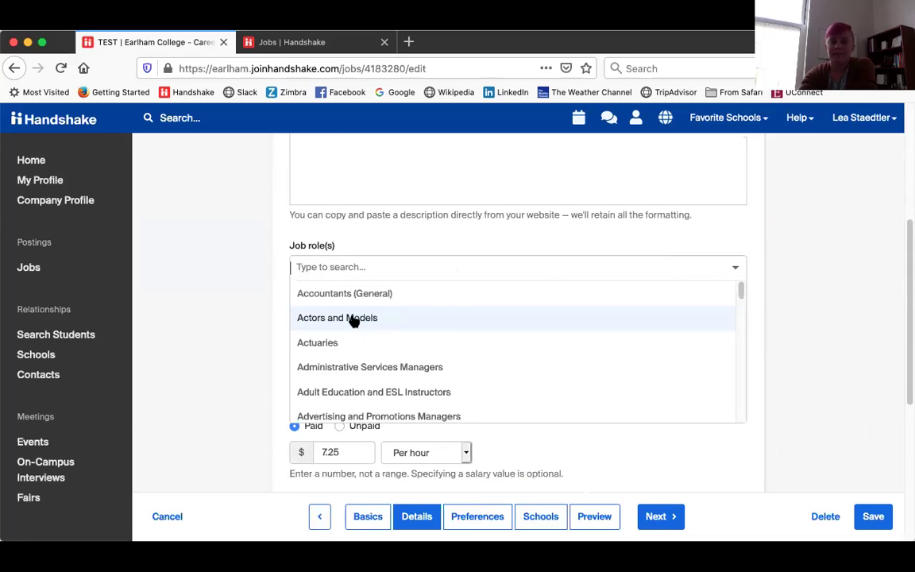
{"action": "left_click", "coordinate": [352, 318]}
{"action": "left_click", "coordinate": [320, 364]}
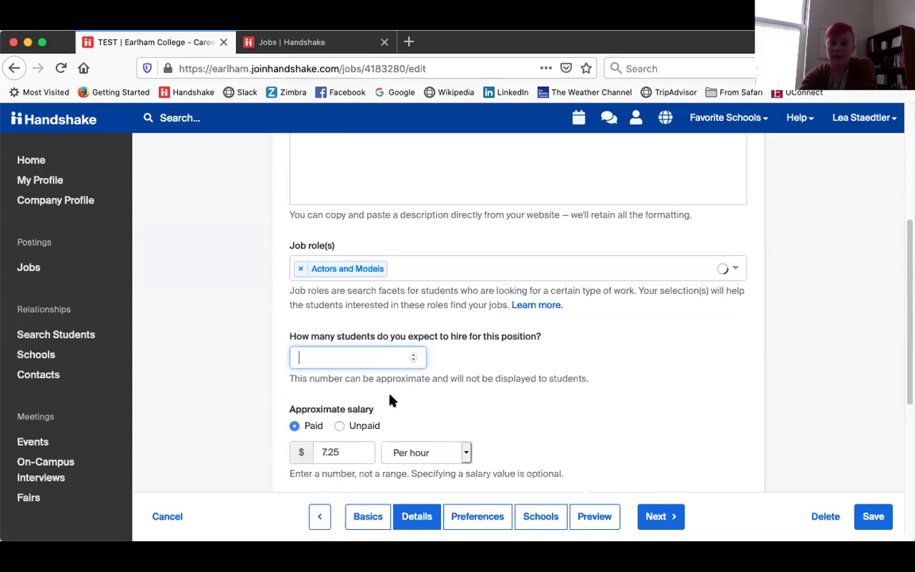
{"action": "type", "text": "1"}
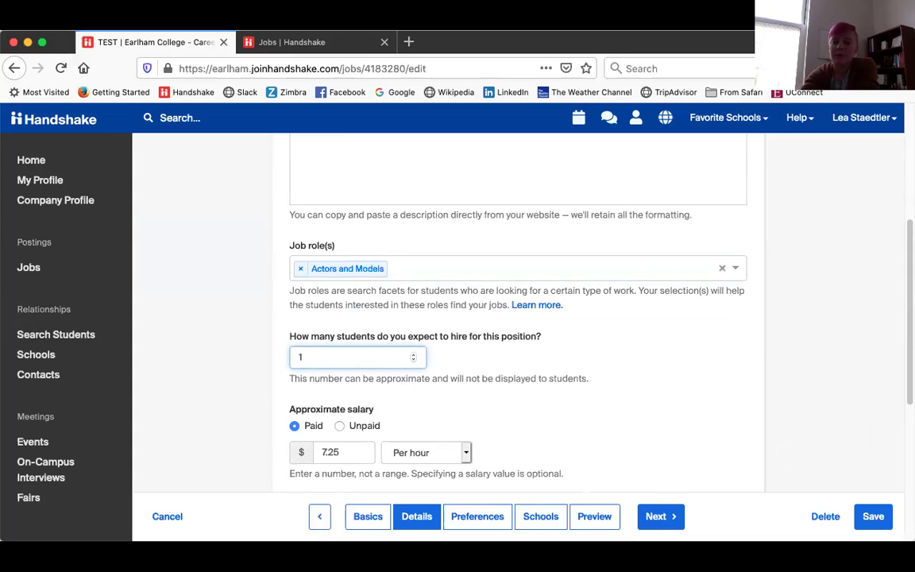
Review the salary, location and required documents in the job details, and look through the applicant preferences
{"action": "scroll", "coordinate": [613, 397], "scroll_direction": "down", "scroll_amount": 3}
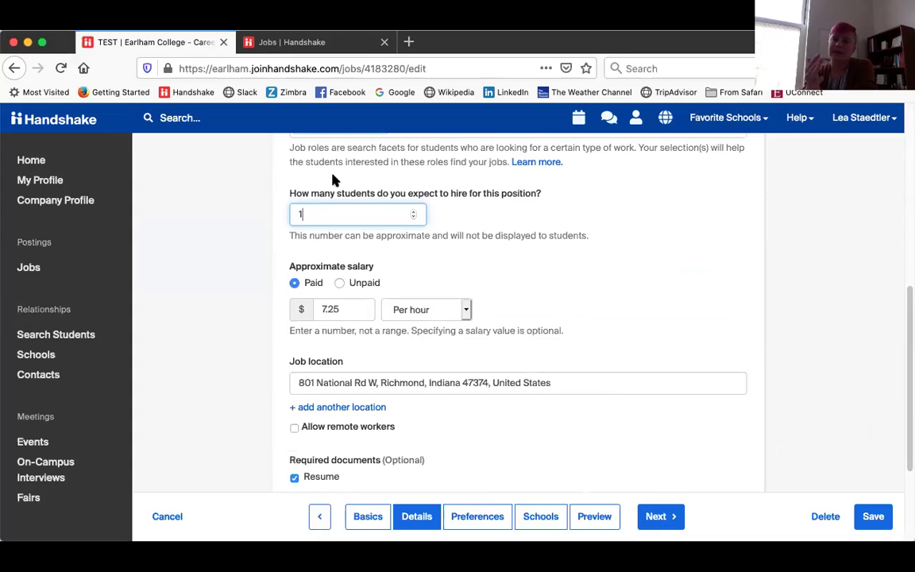
{"action": "scroll", "coordinate": [333, 180], "scroll_direction": "down", "scroll_amount": 2}
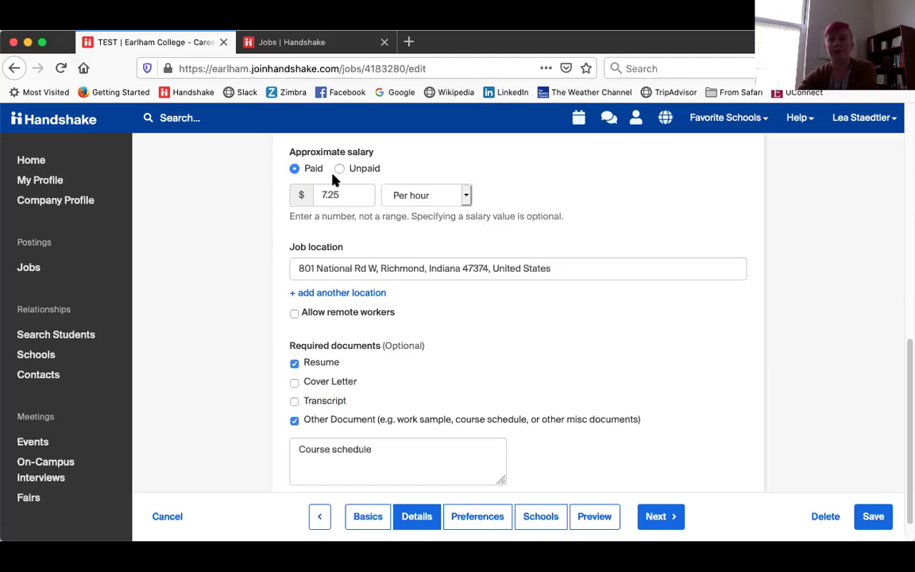
{"action": "scroll", "coordinate": [270, 306], "scroll_direction": "down", "scroll_amount": 1}
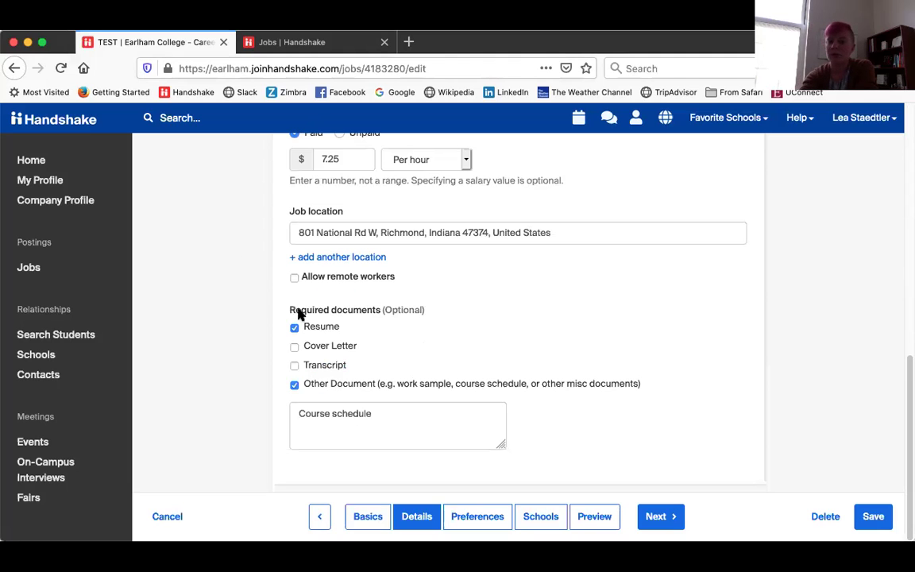
{"action": "left_click", "coordinate": [656, 516]}
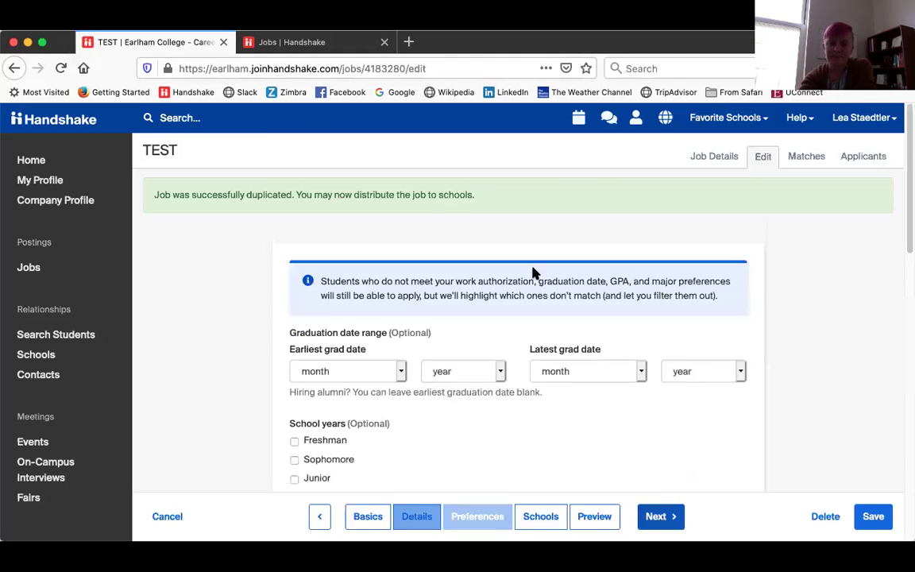
{"action": "scroll", "coordinate": [401, 453], "scroll_direction": "down", "scroll_amount": 15}
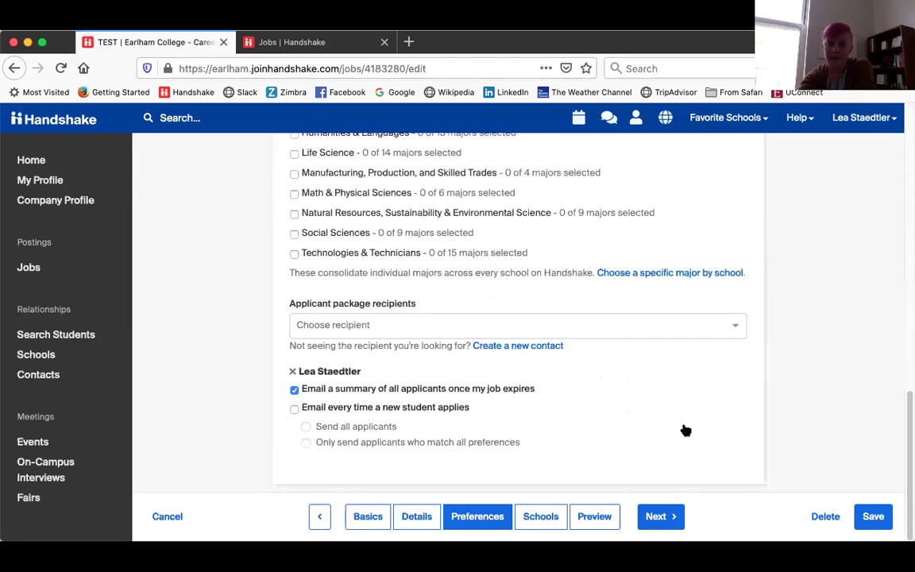
Add Earlham College as the school where the duplicated job is posted
{"action": "left_click", "coordinate": [648, 517]}
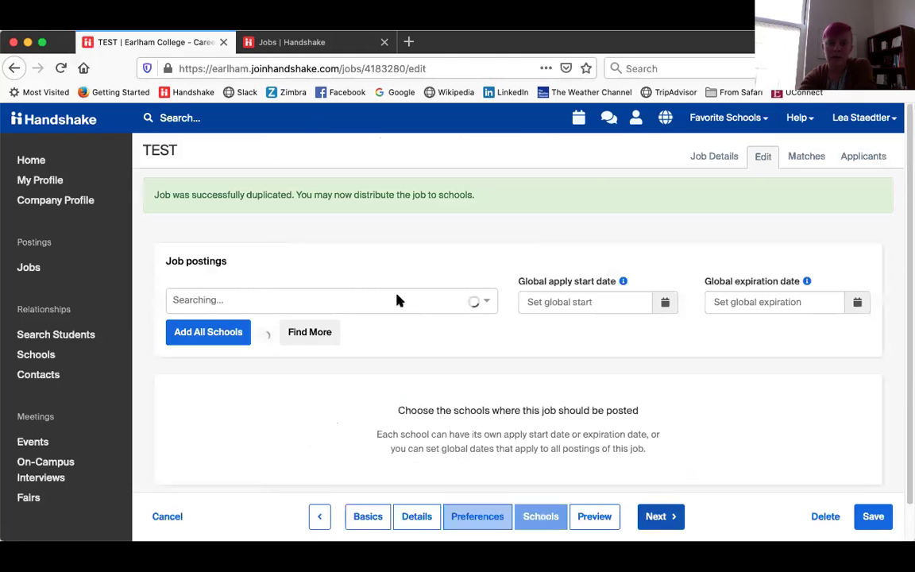
{"action": "left_click", "coordinate": [288, 305]}
{"action": "left_click", "coordinate": [240, 354]}
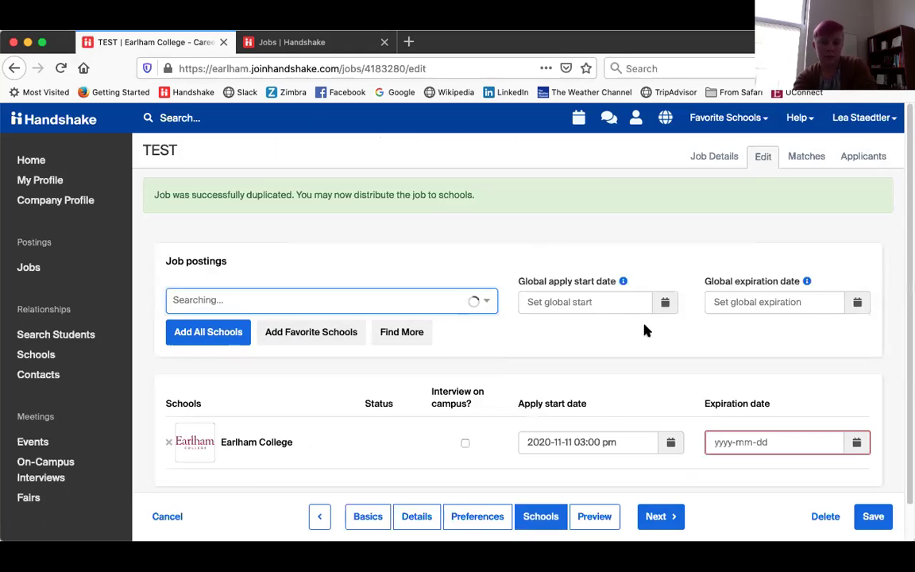
Set Earlham College's apply start date to 2020-11-14 3:10 am and try to proceed to the preview
{"action": "scroll", "coordinate": [658, 388], "scroll_direction": "down", "scroll_amount": 1}
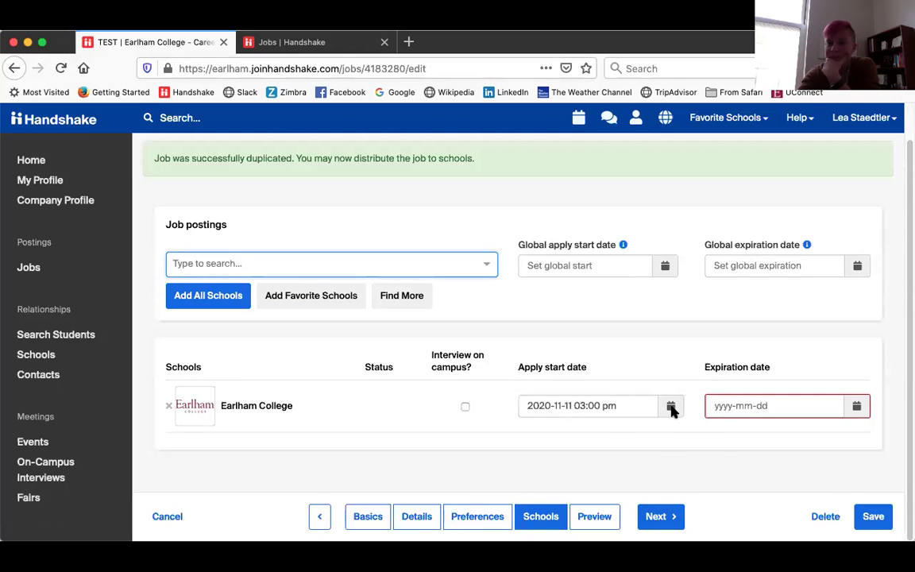
{"action": "left_click", "coordinate": [671, 405]}
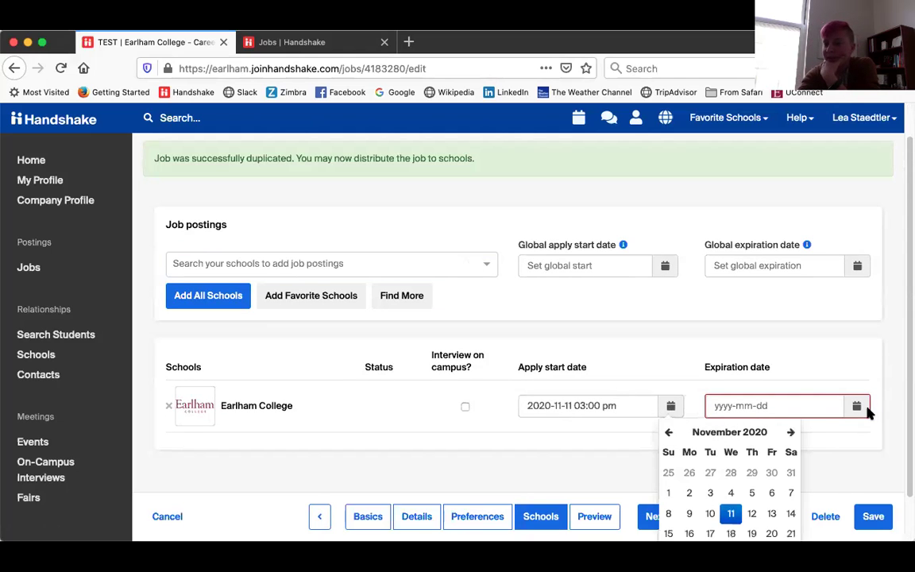
{"action": "left_click", "coordinate": [790, 516]}
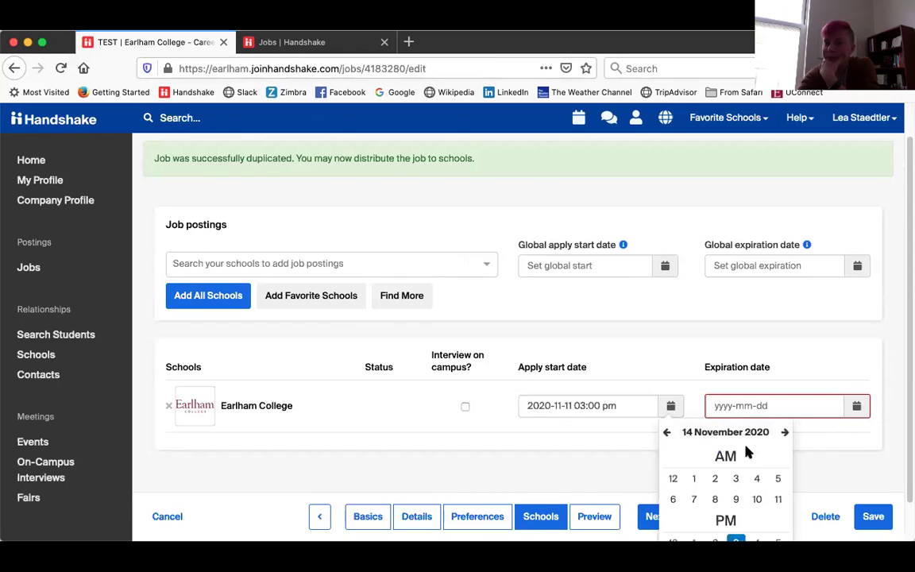
{"action": "left_click", "coordinate": [735, 478]}
{"action": "left_click", "coordinate": [740, 480]}
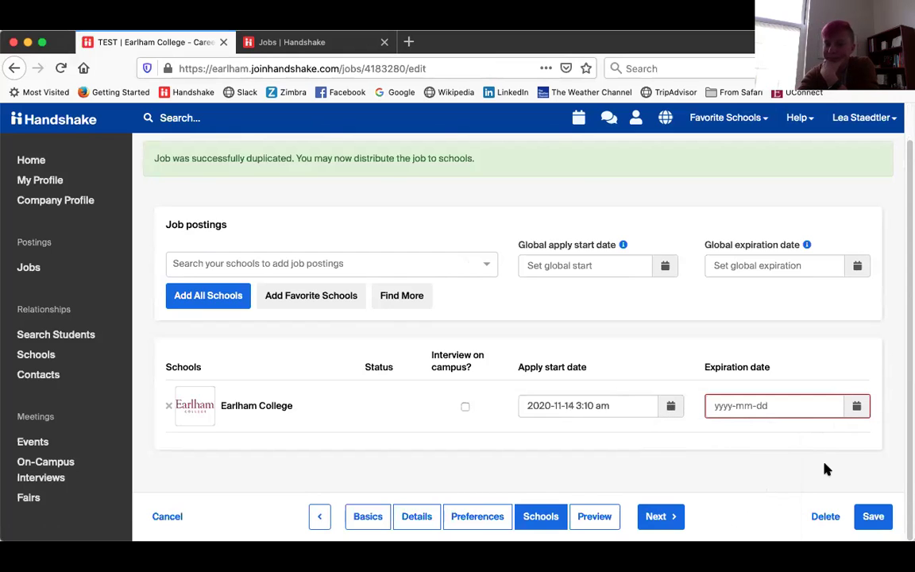
{"action": "left_click", "coordinate": [658, 517]}
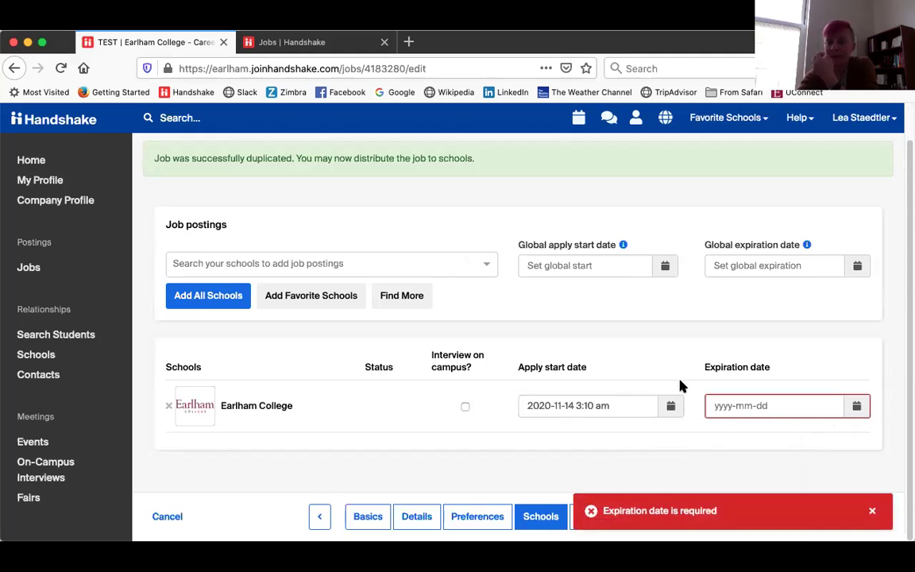
Set Earlham College's expiration date to 2020-11-26 4:40 pm
{"action": "left_click", "coordinate": [857, 406]}
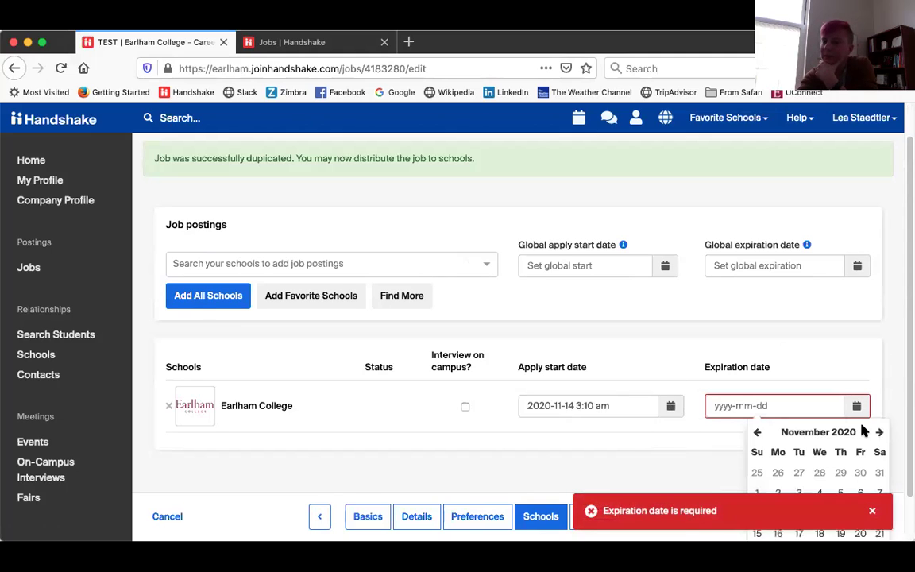
{"action": "left_click", "coordinate": [848, 468]}
{"action": "left_click", "coordinate": [856, 364]}
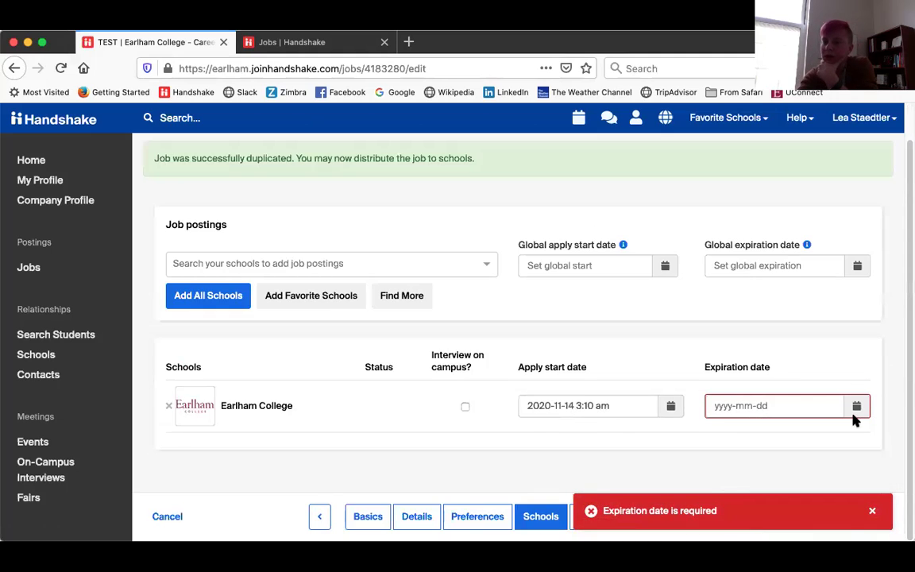
{"action": "left_click", "coordinate": [855, 406]}
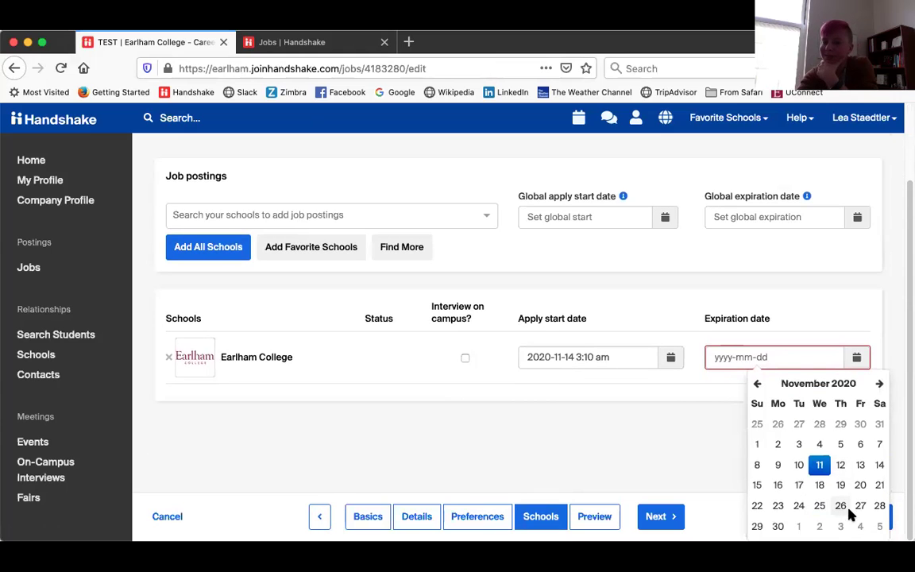
{"action": "left_click", "coordinate": [847, 510]}
{"action": "left_click", "coordinate": [843, 500]}
{"action": "left_click", "coordinate": [768, 519]}
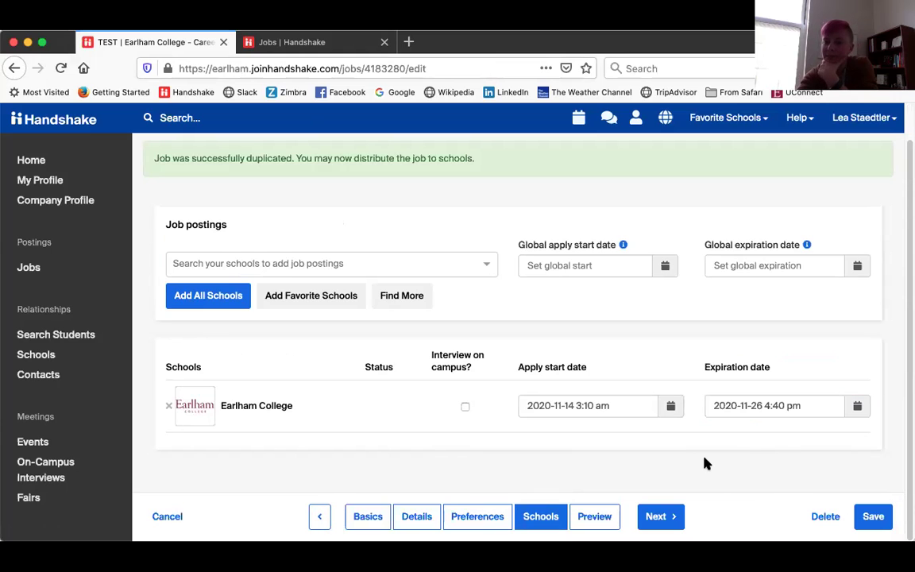
Preview the duplicated TEST job's content and leave its editor without saving the changes
{"action": "left_click", "coordinate": [657, 517]}
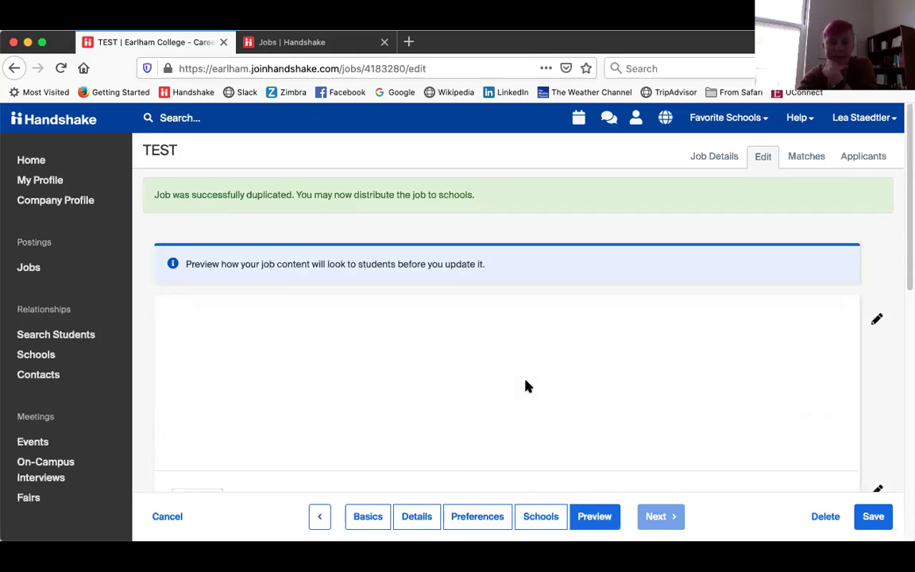
{"action": "scroll", "coordinate": [569, 335], "scroll_direction": "down", "scroll_amount": 8}
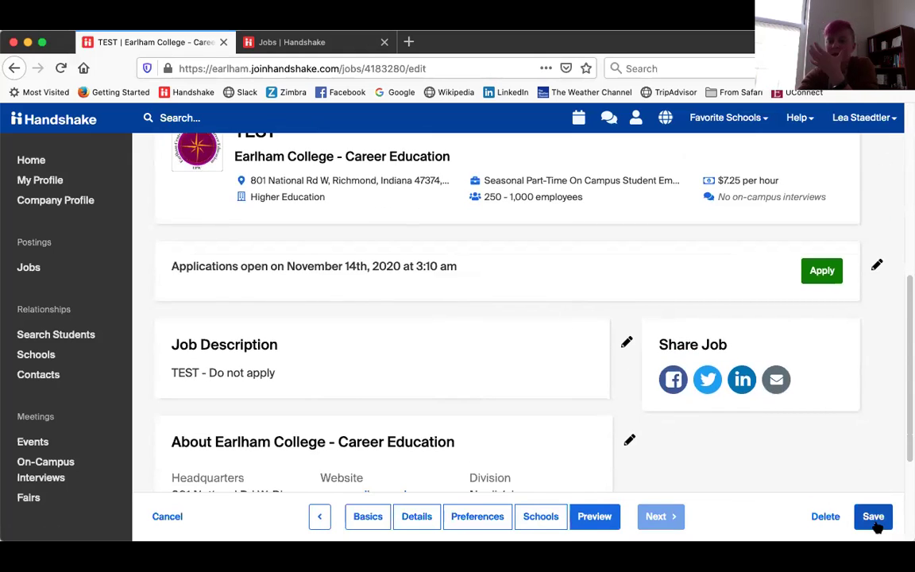
{"action": "left_click", "coordinate": [161, 521]}
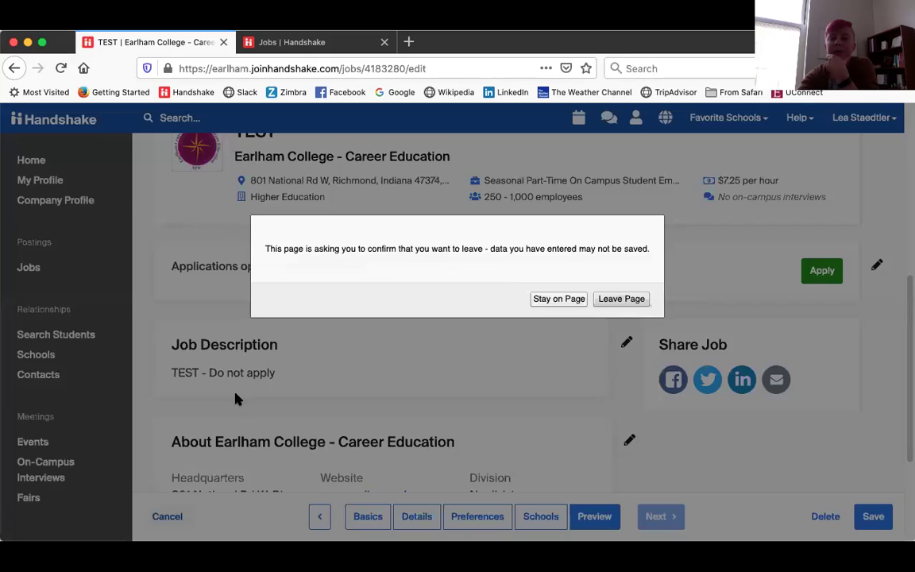
{"action": "left_click", "coordinate": [575, 300]}
{"action": "scroll", "coordinate": [625, 399], "scroll_direction": "down", "scroll_amount": 3}
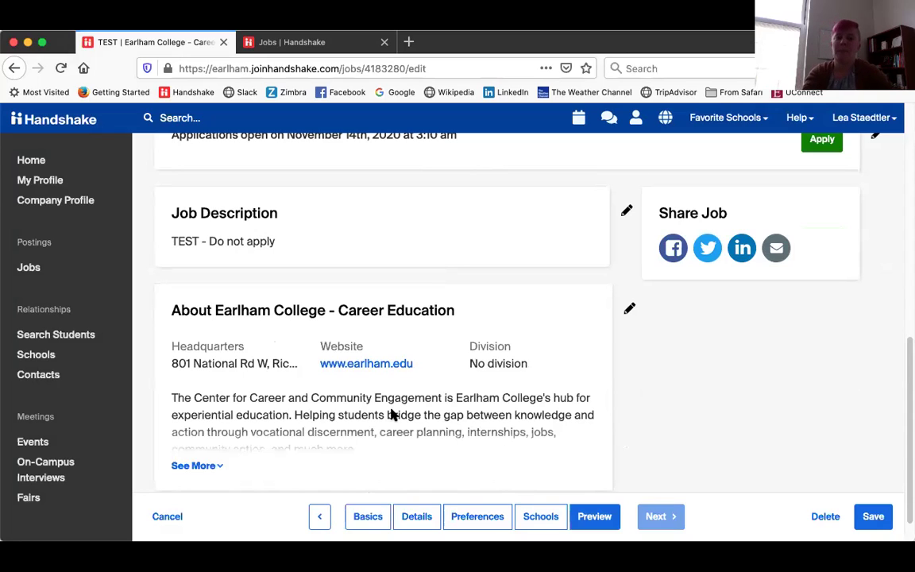
{"action": "left_click", "coordinate": [168, 516]}
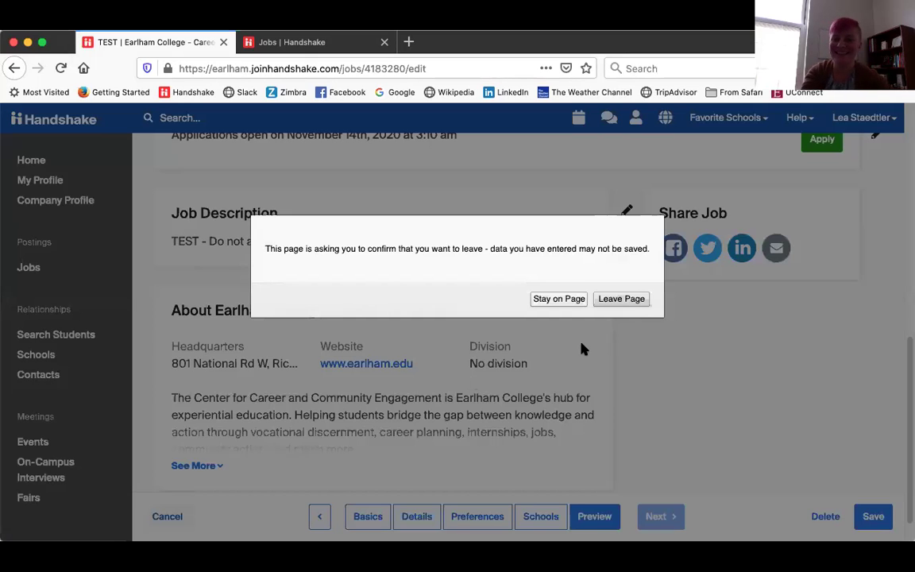
{"action": "left_click", "coordinate": [624, 300]}
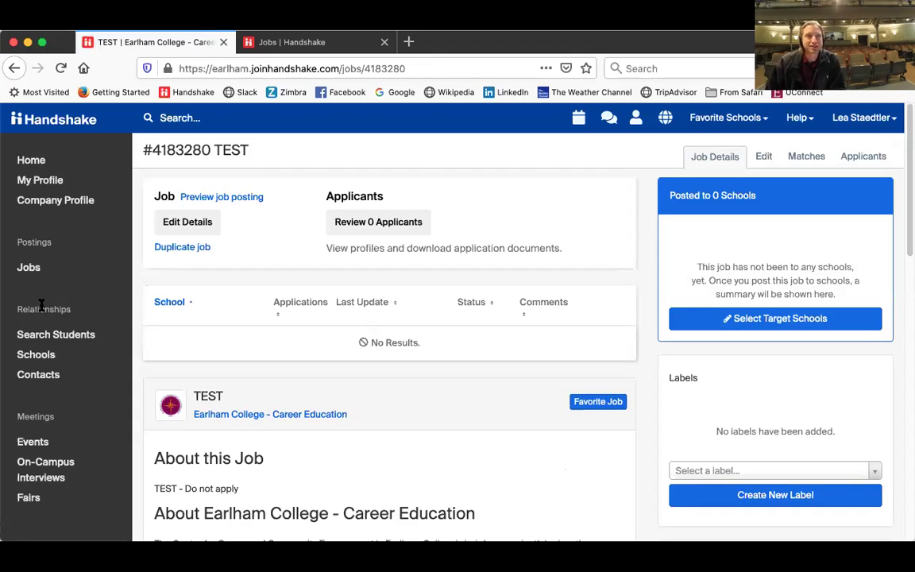
Return to the jobs list and look through the expired jobs
{"action": "left_click", "coordinate": [40, 270]}
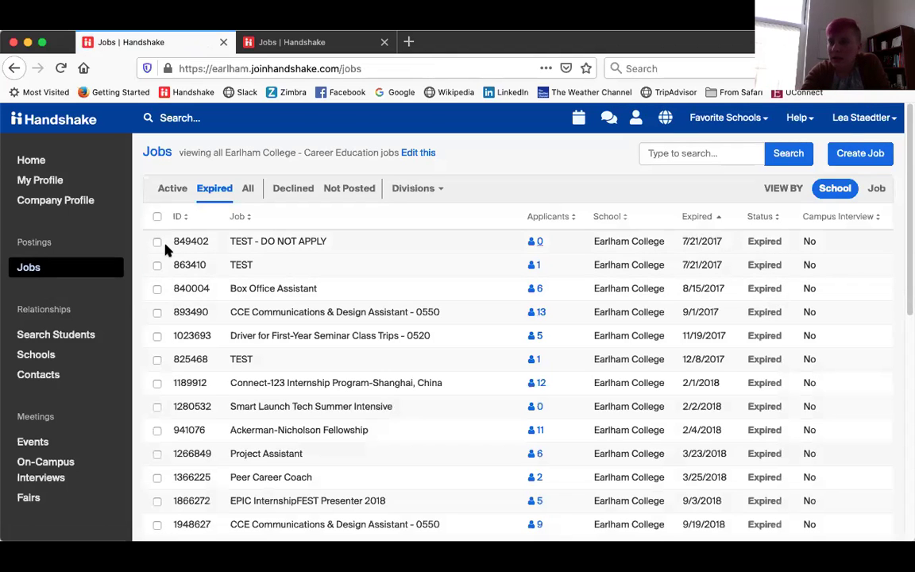
{"action": "scroll", "coordinate": [187, 375], "scroll_direction": "down", "scroll_amount": 5}
{"action": "scroll", "coordinate": [188, 377], "scroll_direction": "up", "scroll_amount": 5}
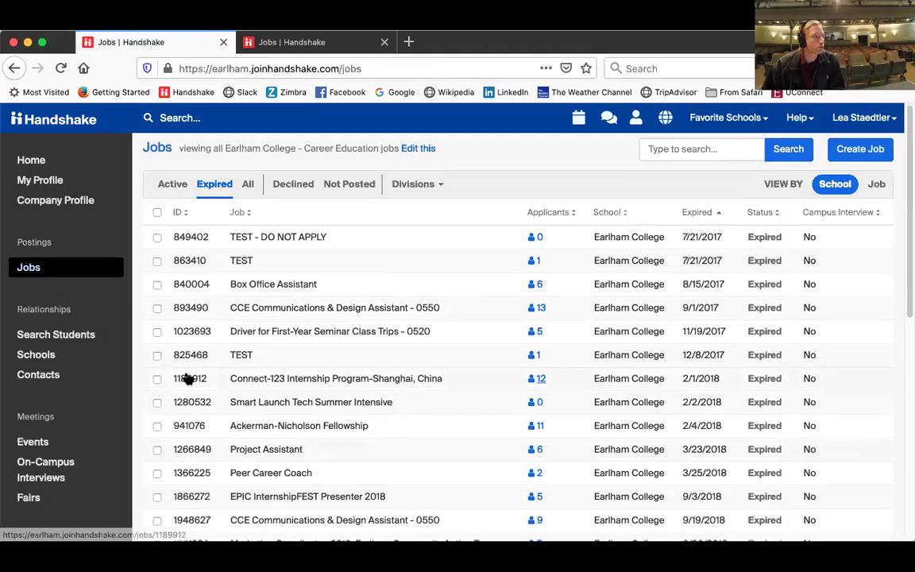
{"action": "scroll", "coordinate": [254, 359], "scroll_direction": "down", "scroll_amount": 10}
{"action": "scroll", "coordinate": [254, 359], "scroll_direction": "up", "scroll_amount": 10}
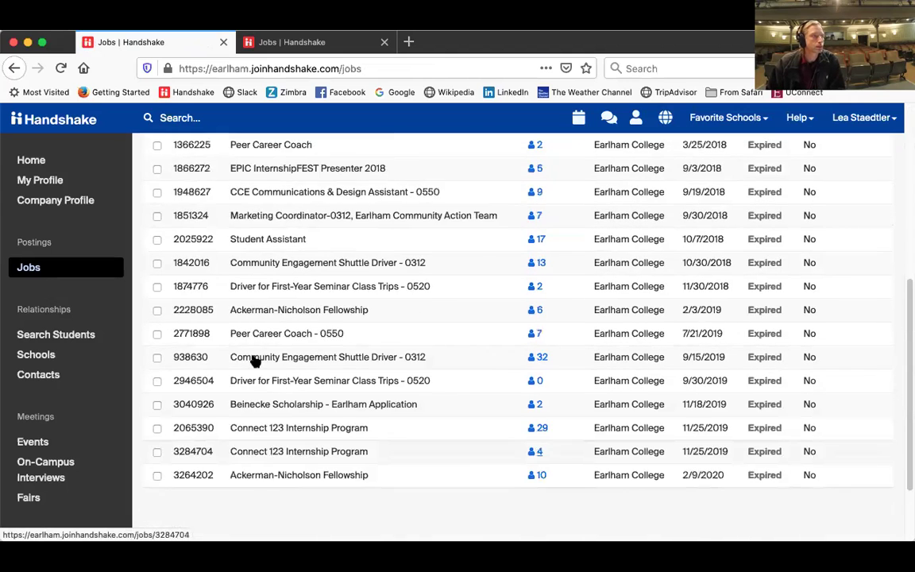
Open the TEST job that expired on 7/21/2017 and review its description, location and compensation
{"action": "left_click", "coordinate": [241, 265]}
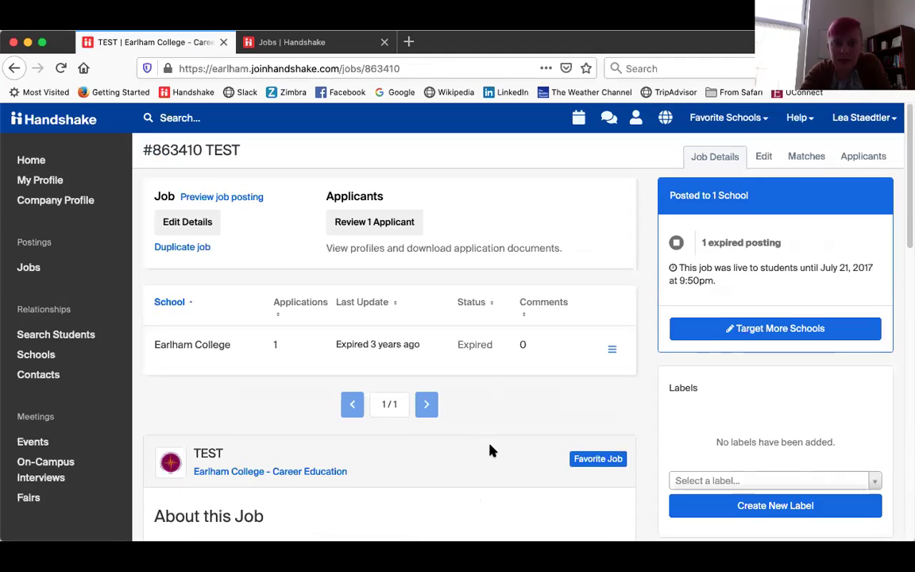
{"action": "scroll", "coordinate": [489, 451], "scroll_direction": "down", "scroll_amount": 1}
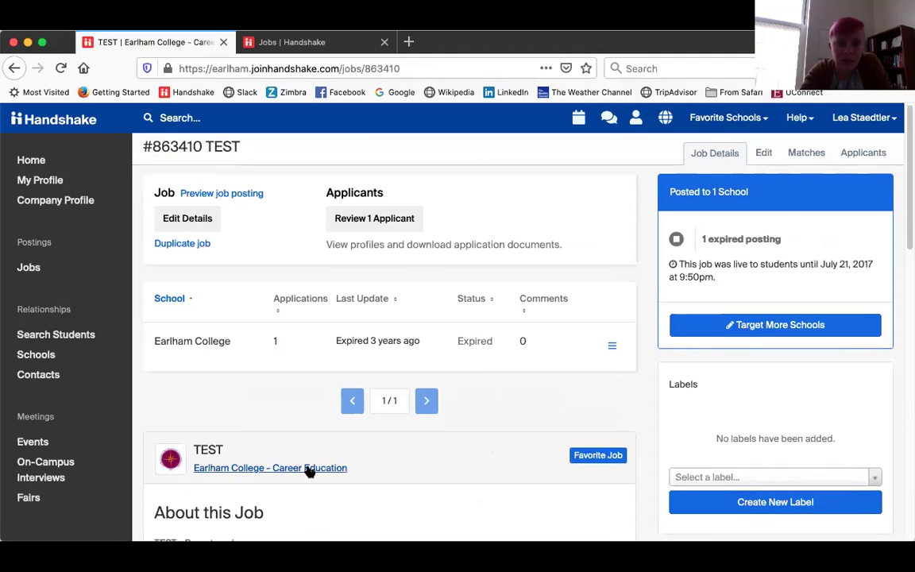
{"action": "scroll", "coordinate": [308, 468], "scroll_direction": "down", "scroll_amount": 20}
{"action": "scroll", "coordinate": [580, 244], "scroll_direction": "up", "scroll_amount": 20}
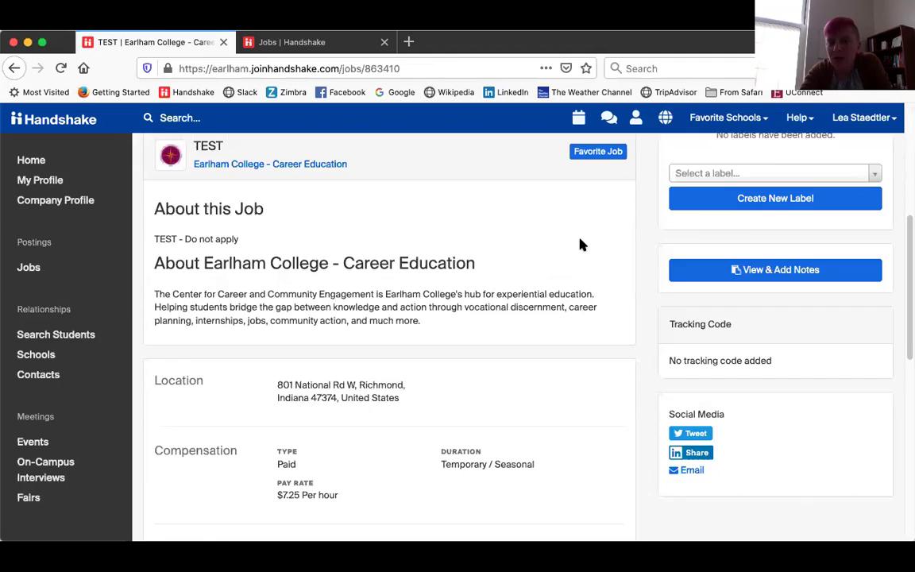
Try to delete the expired TEST job from its editor, and exit editing
{"action": "left_click", "coordinate": [762, 158]}
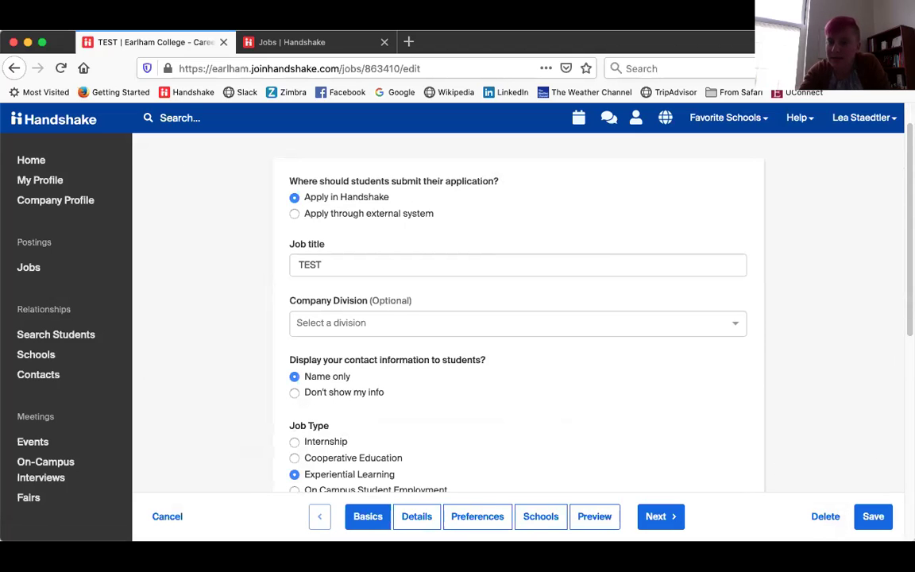
{"action": "left_click", "coordinate": [826, 521]}
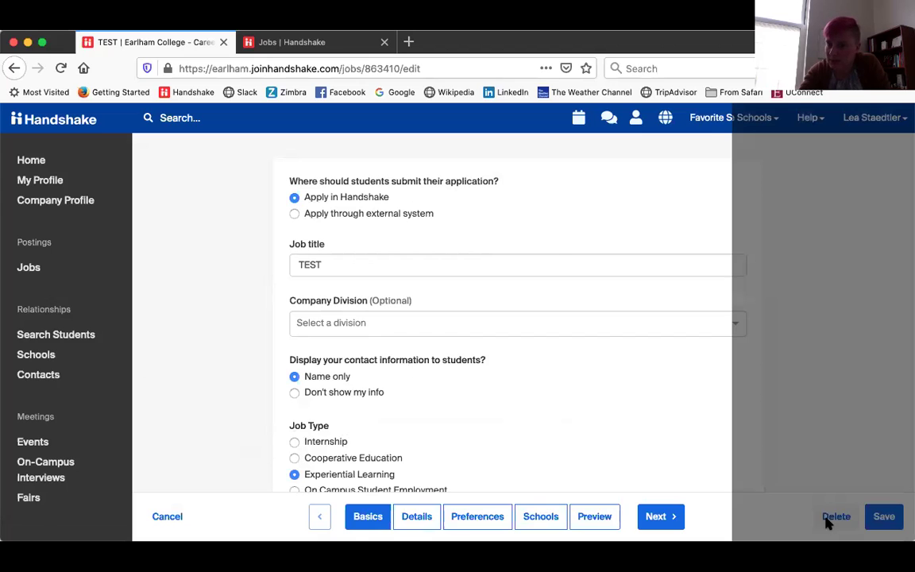
{"action": "left_click", "coordinate": [636, 269]}
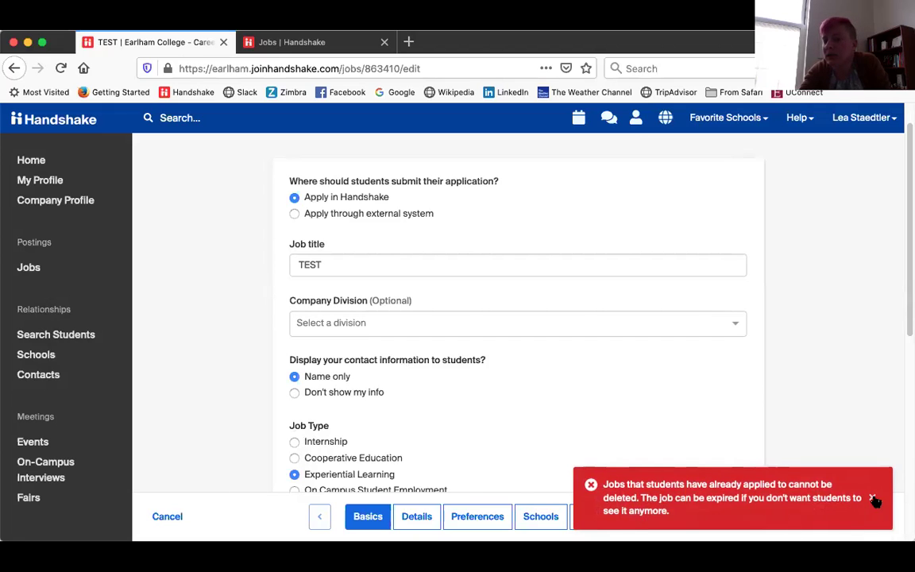
{"action": "left_click", "coordinate": [873, 499]}
{"action": "left_click", "coordinate": [155, 521]}
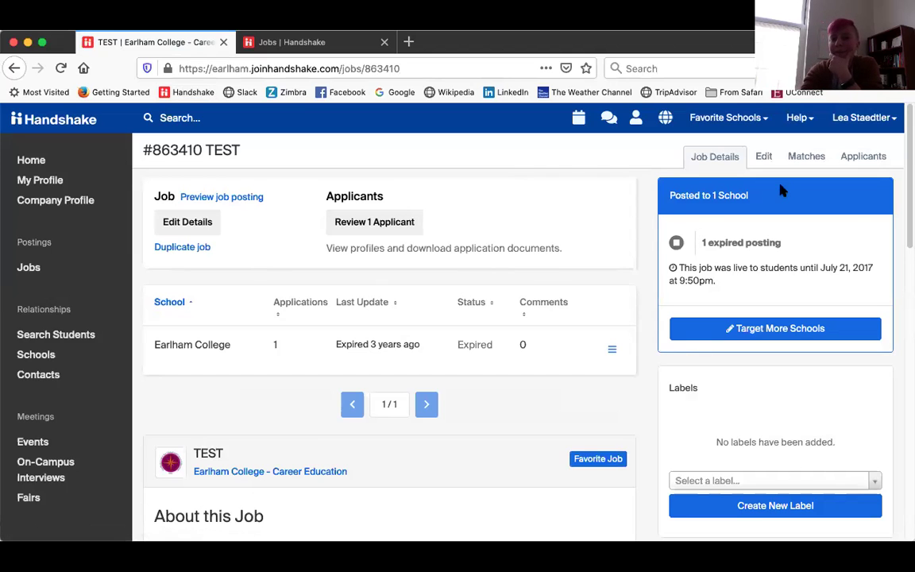
Look through the expired TEST job's details page and the list of expired jobs again
{"action": "scroll", "coordinate": [598, 436], "scroll_direction": "down", "scroll_amount": 2}
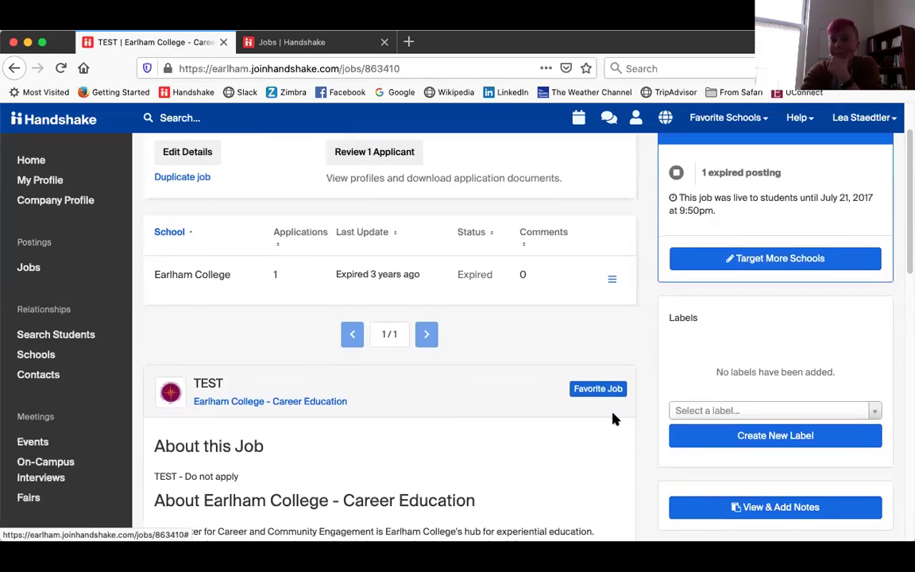
{"action": "scroll", "coordinate": [613, 419], "scroll_direction": "down", "scroll_amount": 8}
{"action": "scroll", "coordinate": [707, 211], "scroll_direction": "up", "scroll_amount": 10}
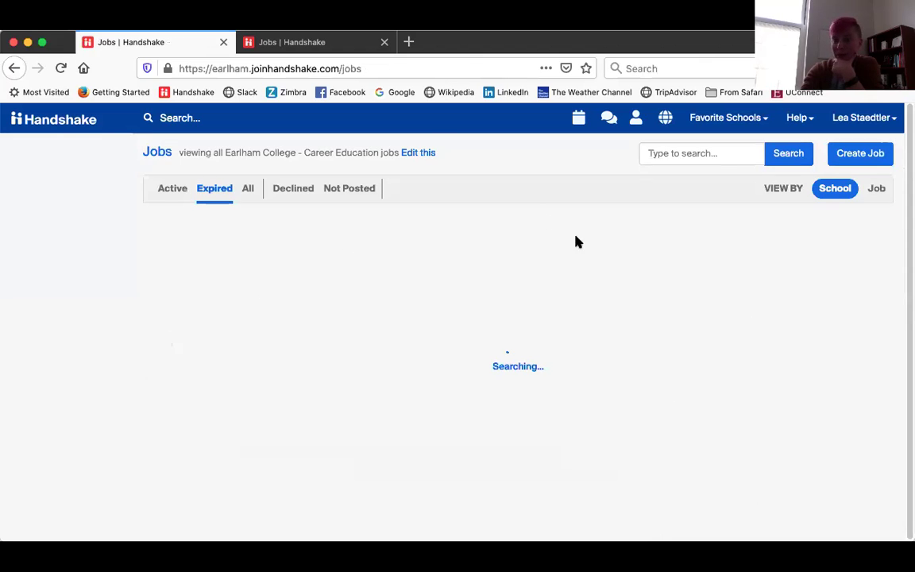
{"action": "scroll", "coordinate": [257, 495], "scroll_direction": "down", "scroll_amount": 10}
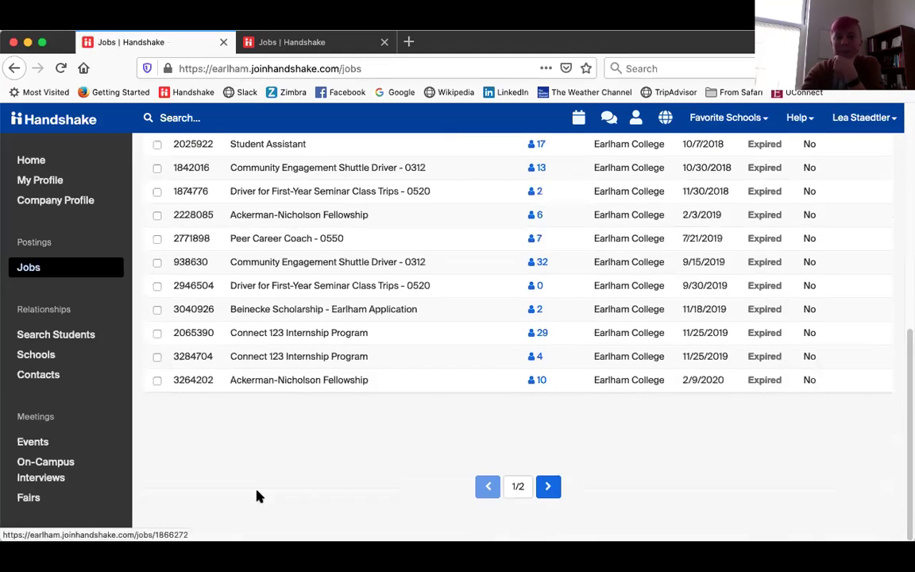
{"action": "scroll", "coordinate": [328, 448], "scroll_direction": "up", "scroll_amount": 10}
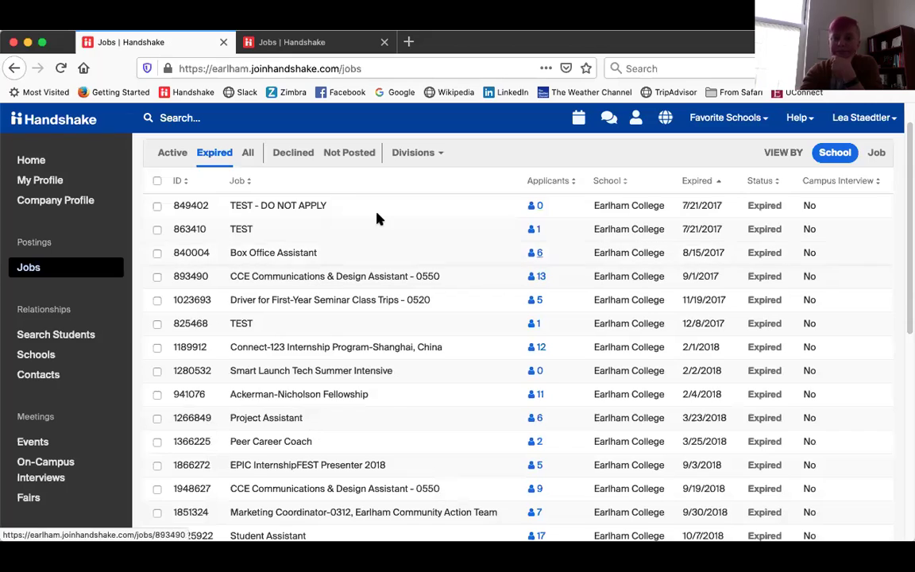
{"action": "scroll", "coordinate": [378, 218], "scroll_direction": "up", "scroll_amount": 1}
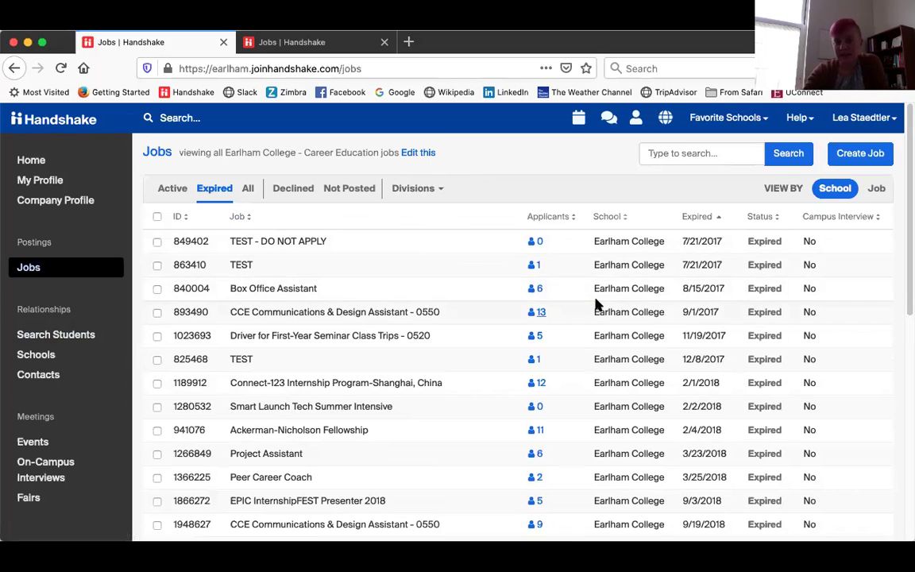
Open the applicants of the TEST job that expired on 7/21/2017 and set the applicant's status to Pending
{"action": "left_click", "coordinate": [241, 264]}
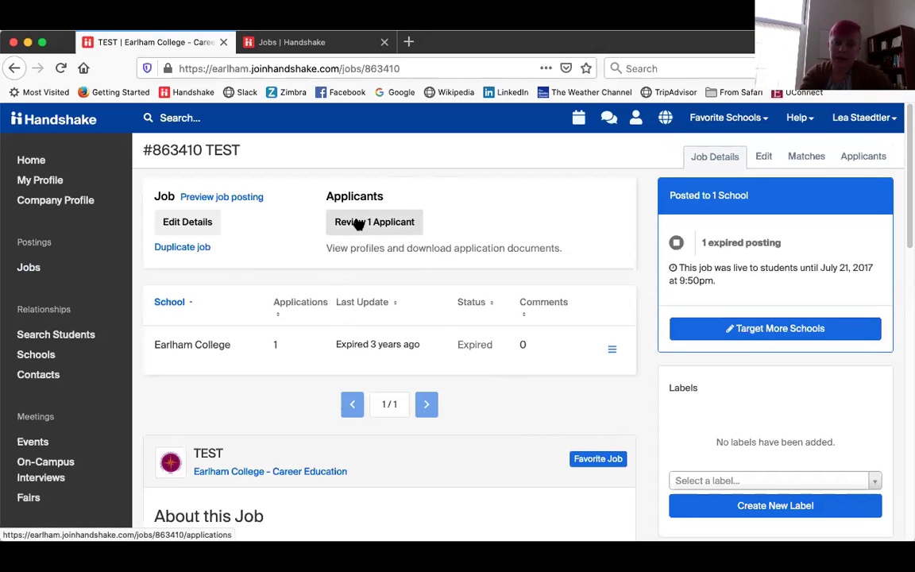
{"action": "left_click", "coordinate": [378, 230]}
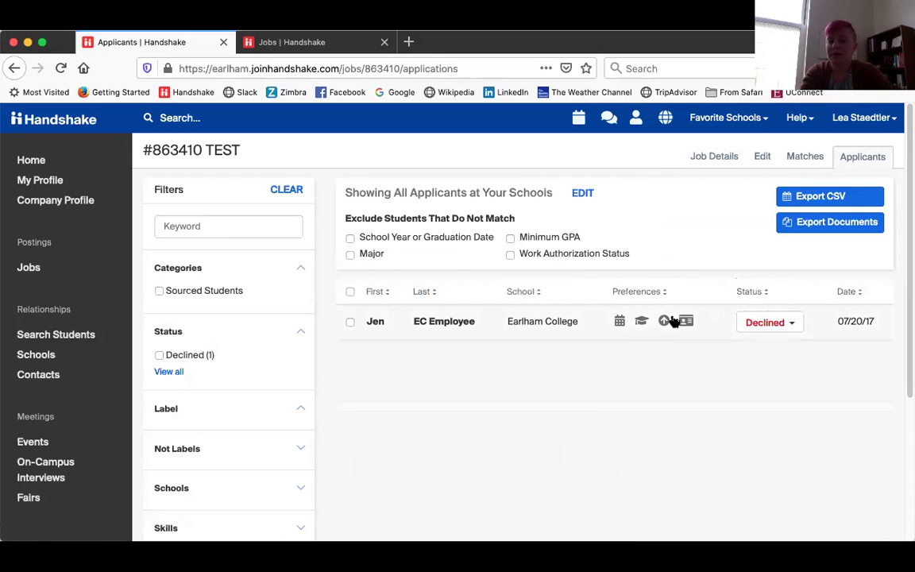
{"action": "left_click", "coordinate": [794, 326]}
{"action": "left_click", "coordinate": [777, 343]}
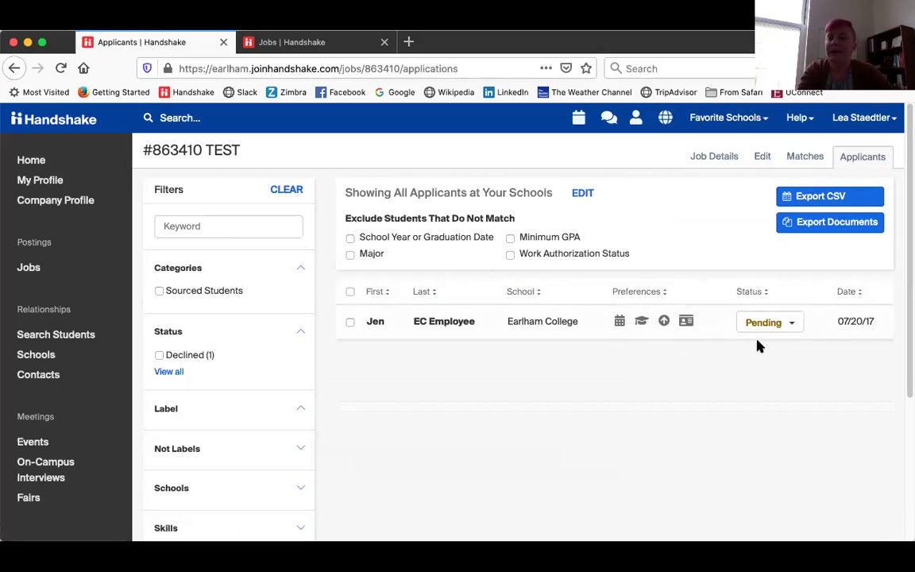
Open the applicant's record and examine the education, work experience, extracurriculars, projects and external links in the profile
{"action": "left_click", "coordinate": [620, 326]}
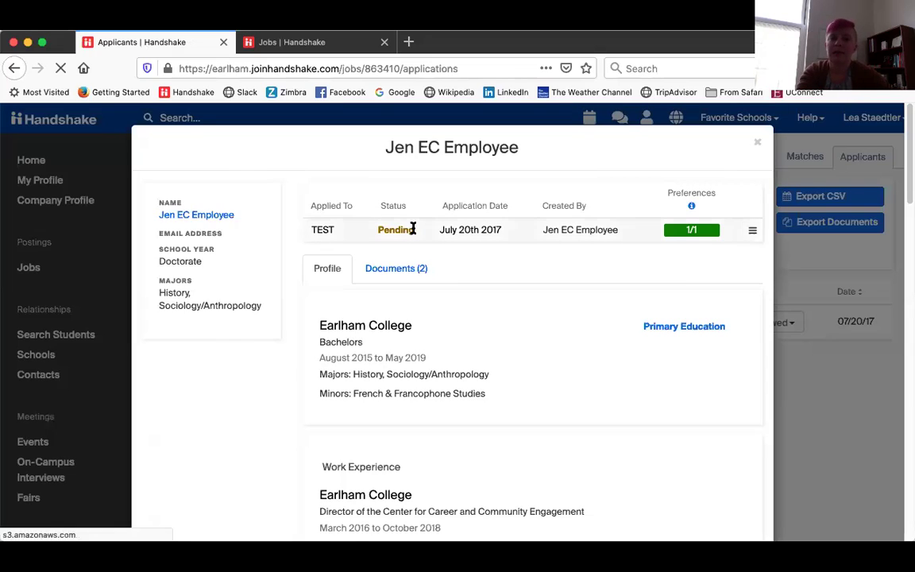
{"action": "scroll", "coordinate": [363, 395], "scroll_direction": "down", "scroll_amount": 2}
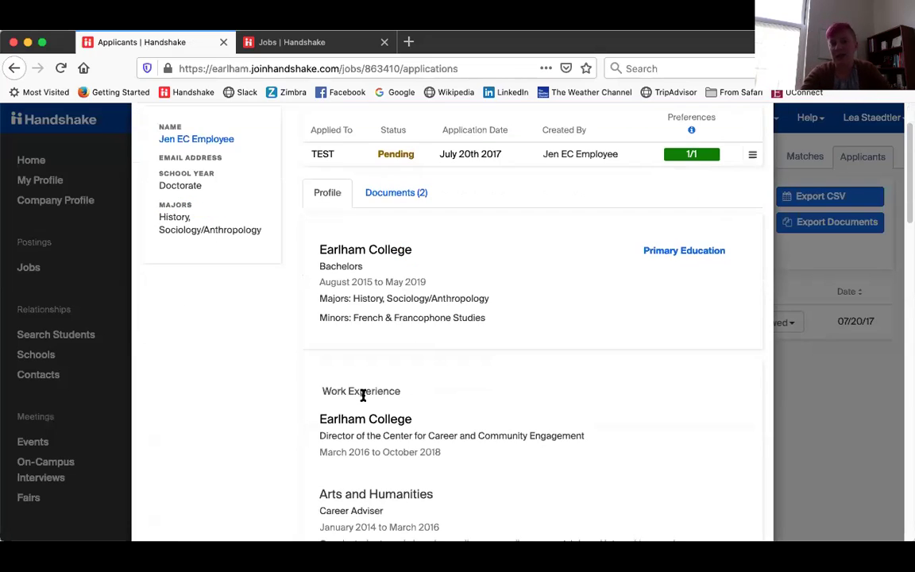
{"action": "scroll", "coordinate": [363, 395], "scroll_direction": "down", "scroll_amount": 2}
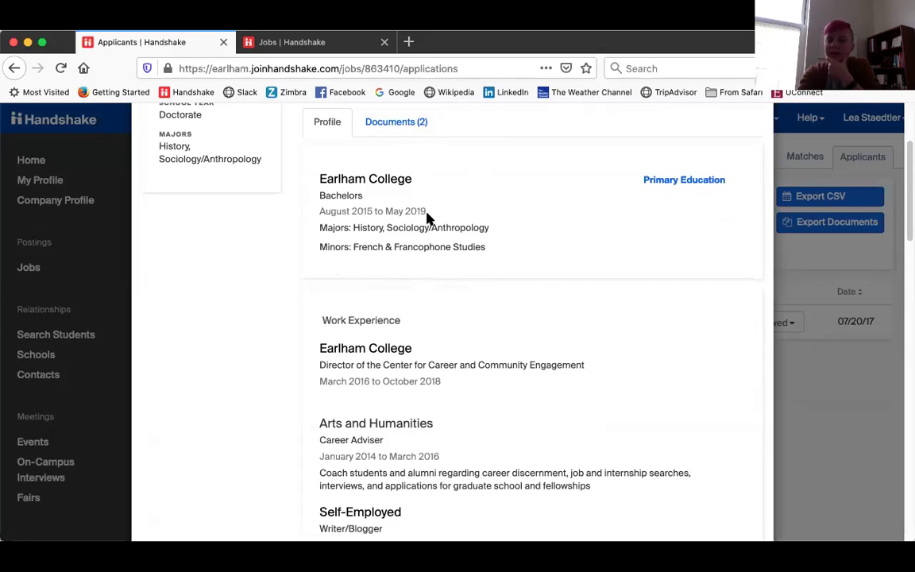
{"action": "scroll", "coordinate": [278, 413], "scroll_direction": "down", "scroll_amount": 3}
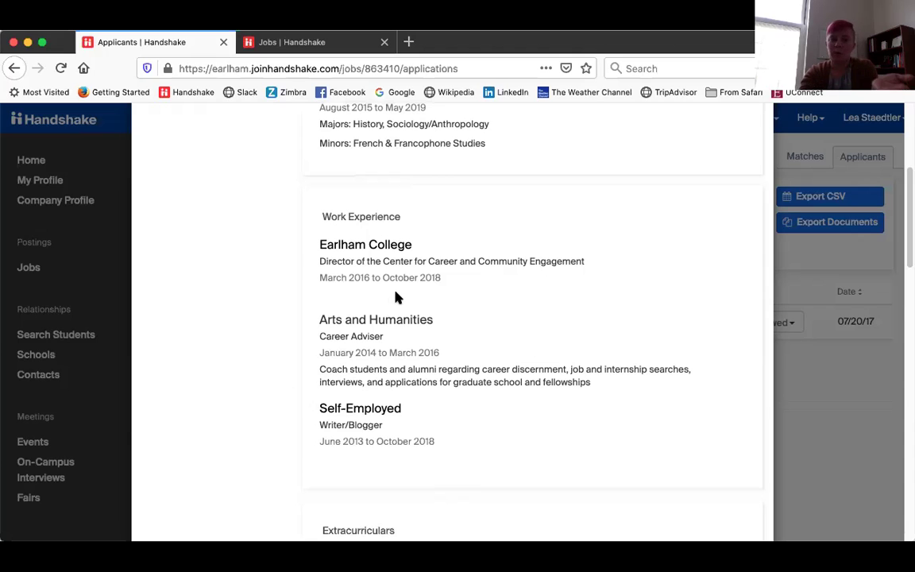
{"action": "scroll", "coordinate": [411, 485], "scroll_direction": "down", "scroll_amount": 7}
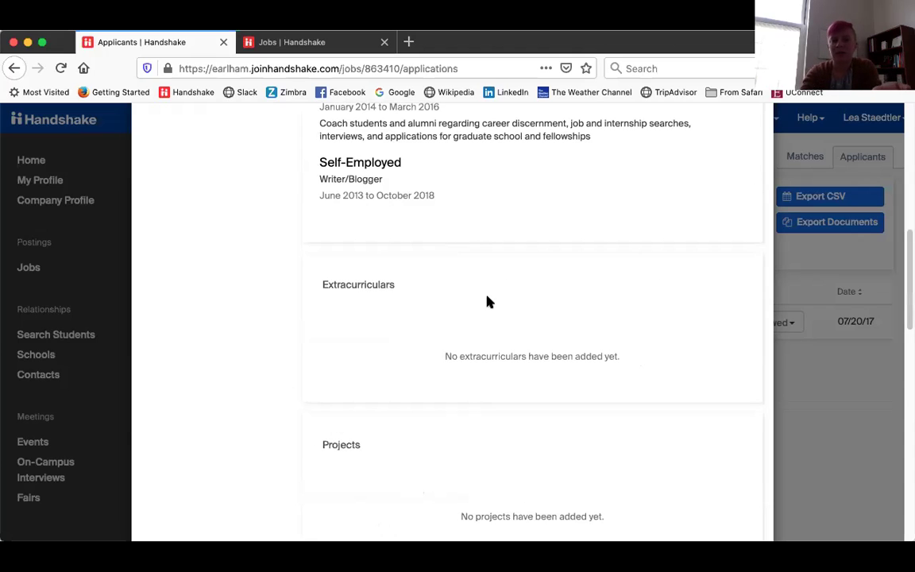
{"action": "scroll", "coordinate": [366, 344], "scroll_direction": "down", "scroll_amount": 5}
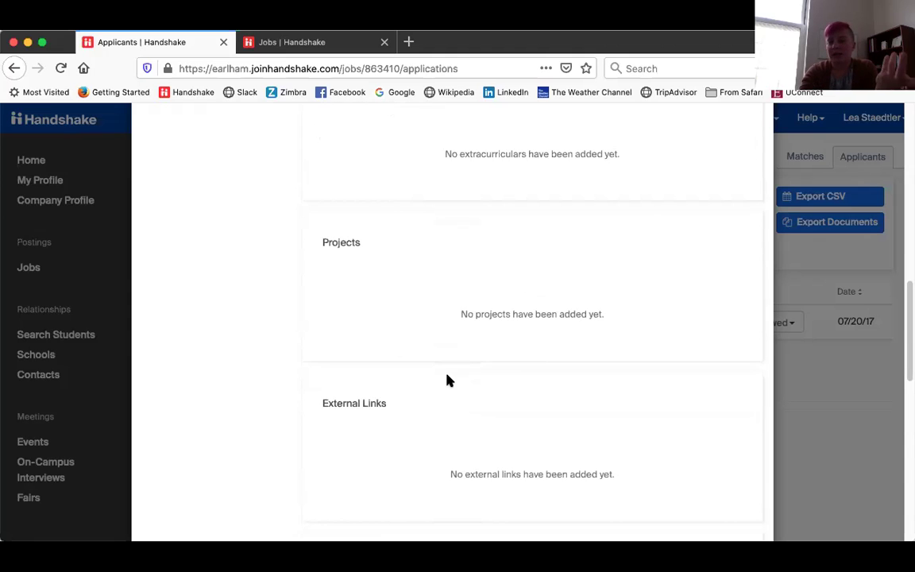
{"action": "scroll", "coordinate": [446, 381], "scroll_direction": "down", "scroll_amount": 6}
{"action": "scroll", "coordinate": [447, 380], "scroll_direction": "up", "scroll_amount": 20}
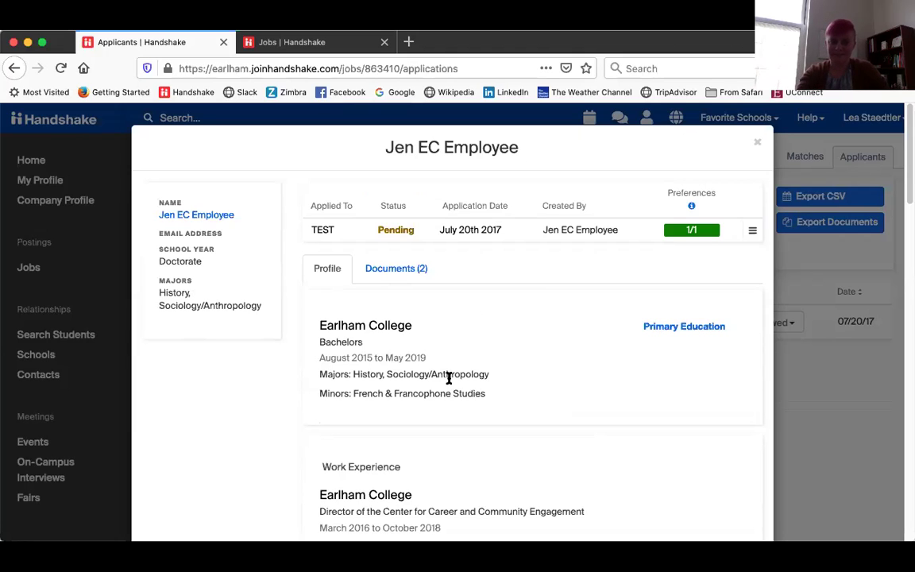
View the applicant's submitted documents, Student Employment workflow.pdf and the resume Bad Resume 2.pdf
{"action": "left_click", "coordinate": [410, 275]}
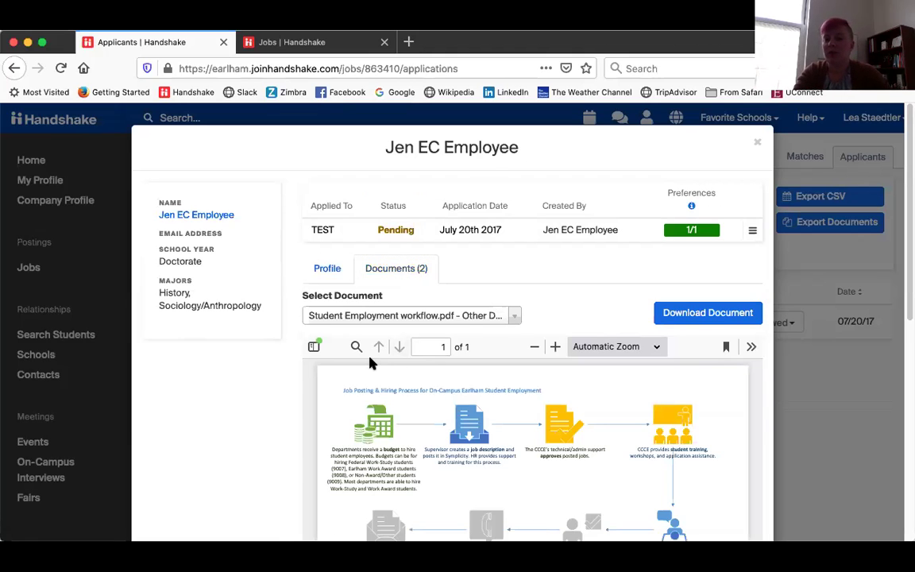
{"action": "scroll", "coordinate": [174, 429], "scroll_direction": "down", "scroll_amount": 1}
{"action": "scroll", "coordinate": [109, 443], "scroll_direction": "down", "scroll_amount": 5}
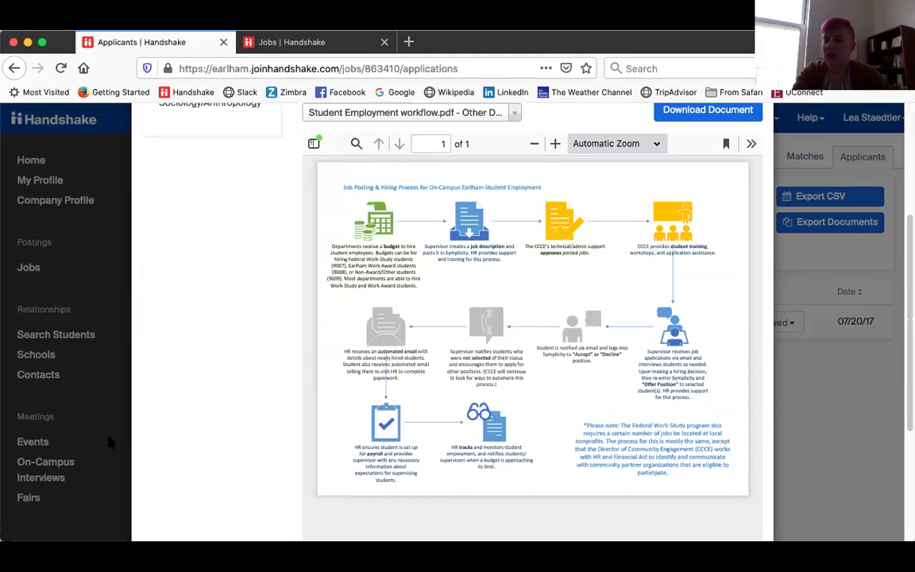
{"action": "left_click", "coordinate": [433, 112]}
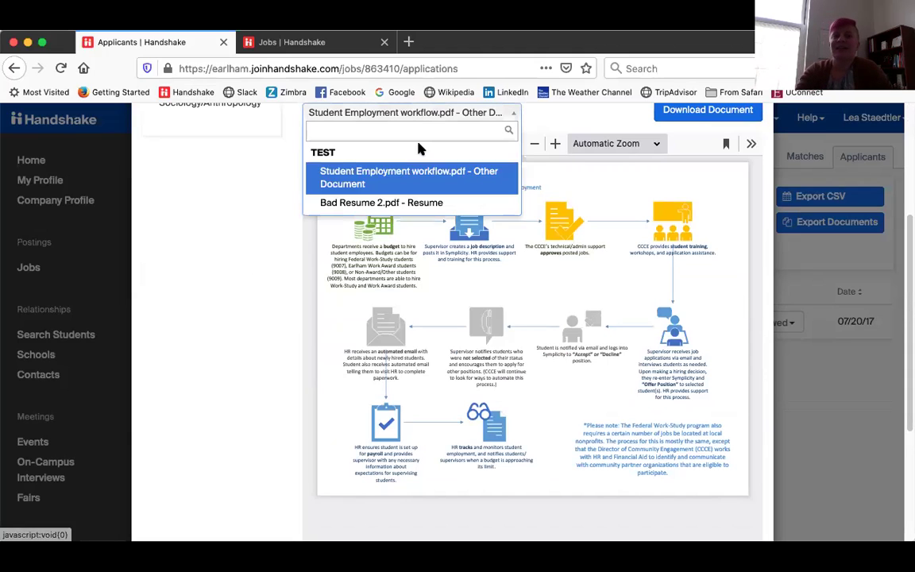
{"action": "left_click", "coordinate": [389, 204]}
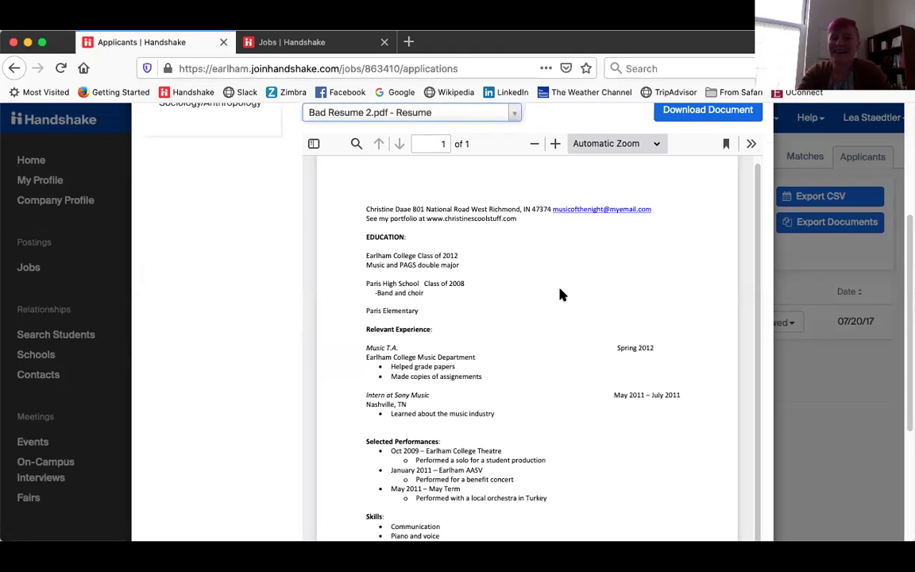
Close the applicant's record and check which statuses can be assigned to the applicant in the TEST job's applicant list
{"action": "scroll", "coordinate": [489, 110], "scroll_direction": "up", "scroll_amount": 2}
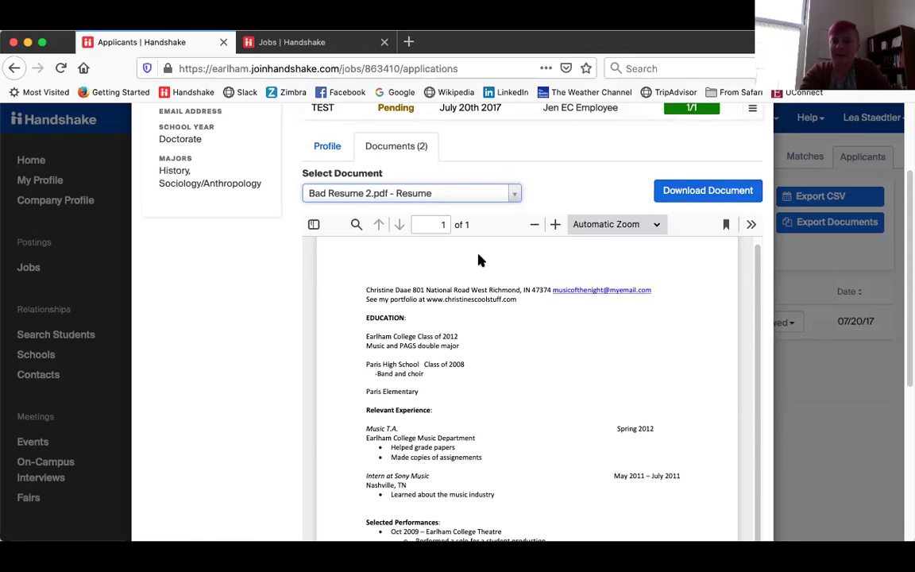
{"action": "scroll", "coordinate": [471, 370], "scroll_direction": "up", "scroll_amount": 1}
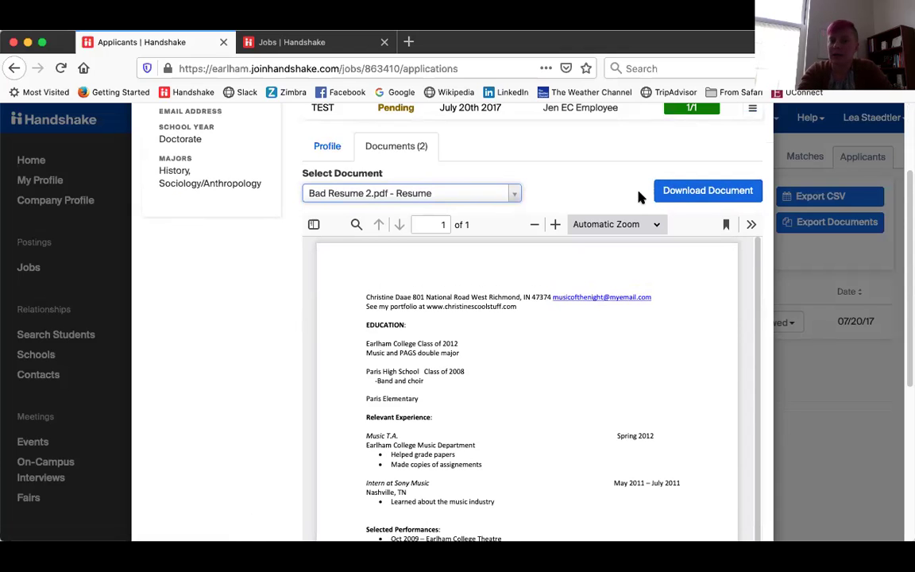
{"action": "scroll", "coordinate": [601, 167], "scroll_direction": "up", "scroll_amount": 2}
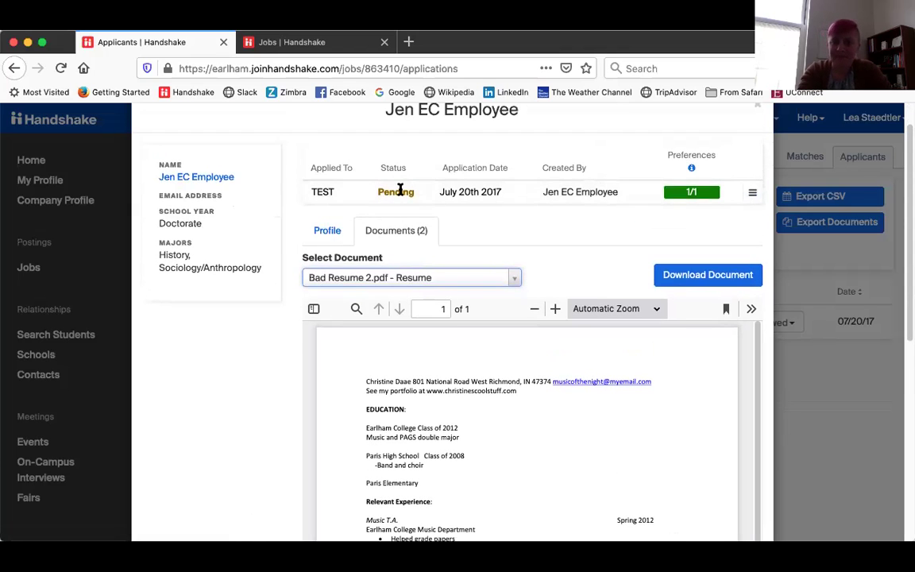
{"action": "scroll", "coordinate": [618, 306], "scroll_direction": "up", "scroll_amount": 1}
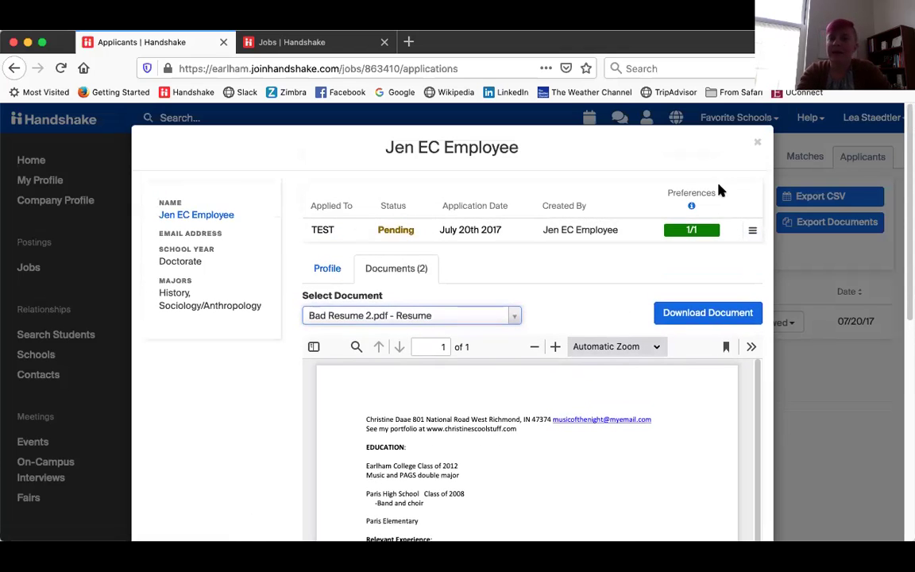
{"action": "left_click", "coordinate": [758, 144]}
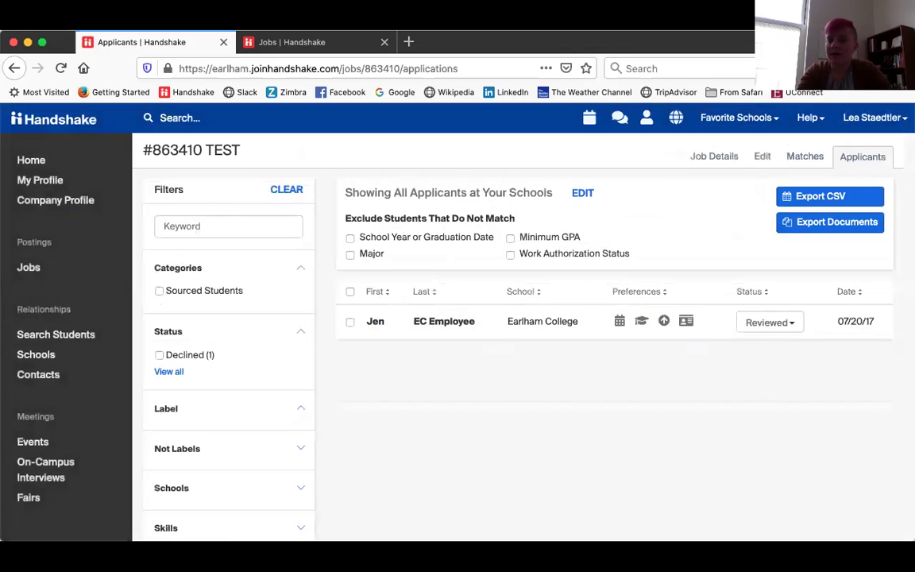
{"action": "left_click", "coordinate": [783, 324]}
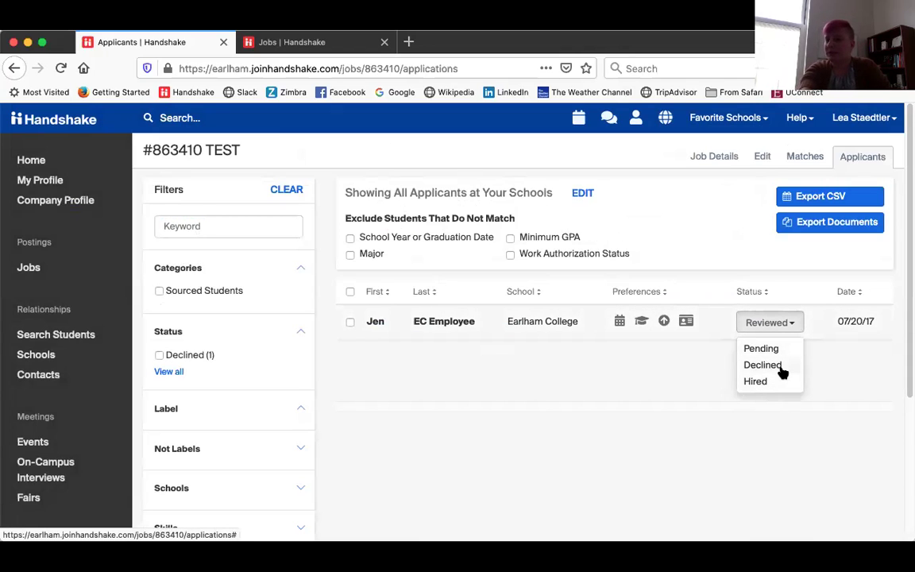
{"action": "left_click", "coordinate": [637, 366]}
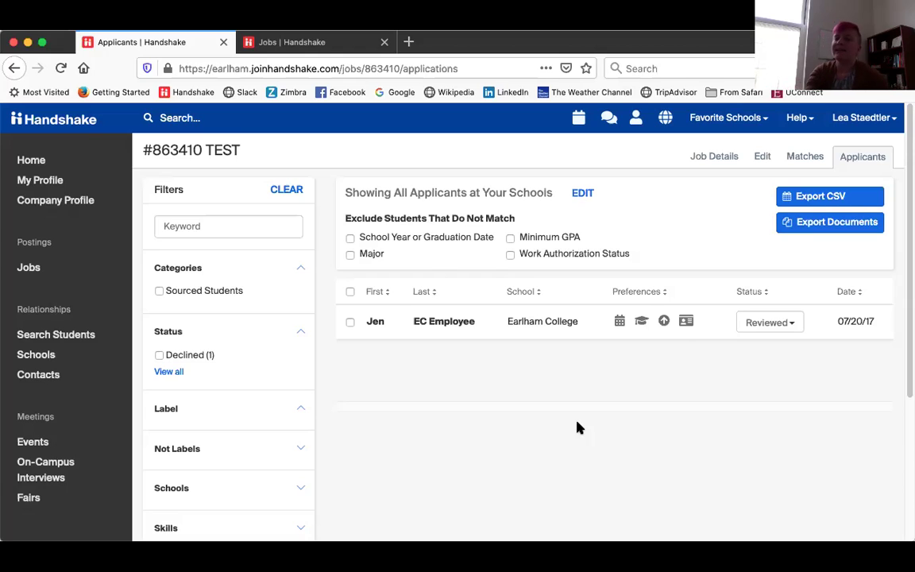
Look at the company settings, and open your own profile's account settings to review the notification preferences
{"action": "left_click", "coordinate": [861, 124]}
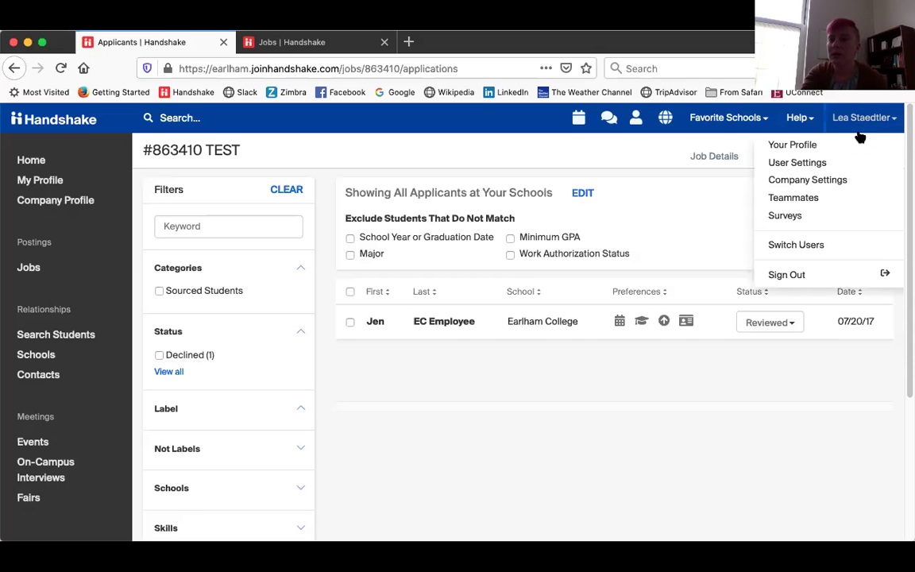
{"action": "left_click", "coordinate": [822, 180]}
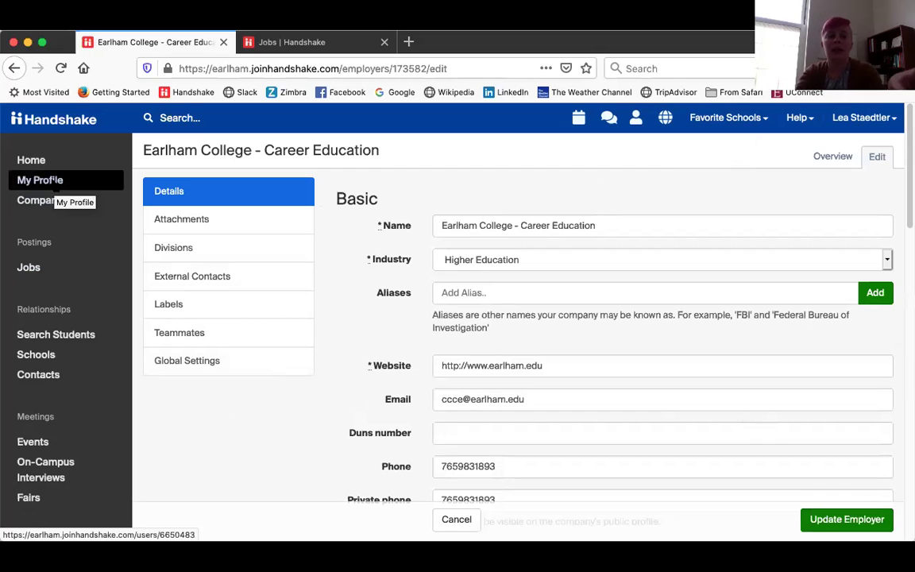
{"action": "left_click", "coordinate": [44, 181]}
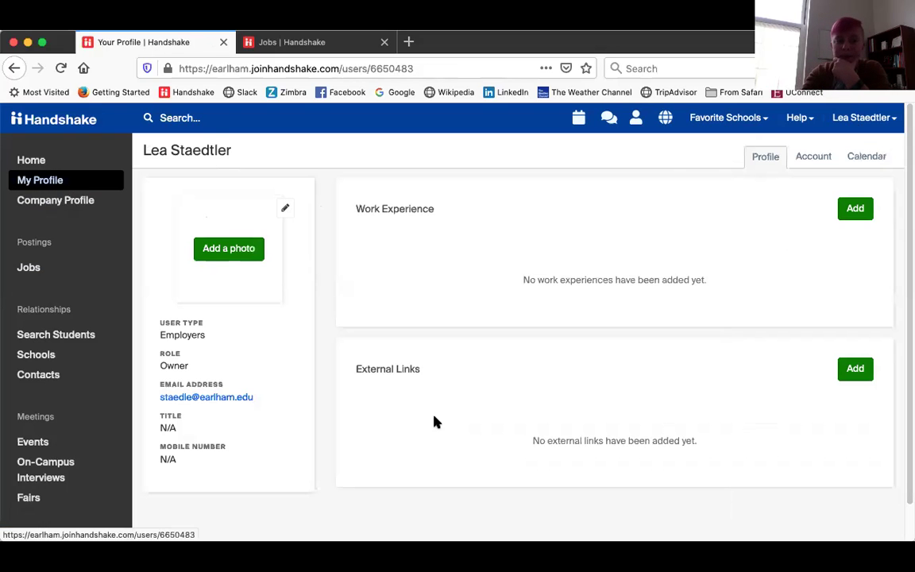
{"action": "left_click", "coordinate": [822, 162]}
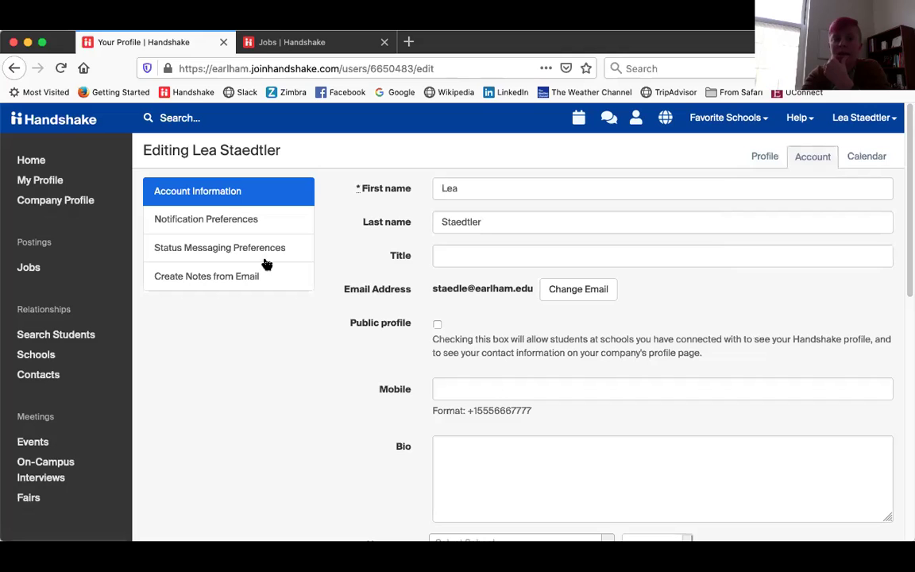
{"action": "left_click", "coordinate": [249, 226]}
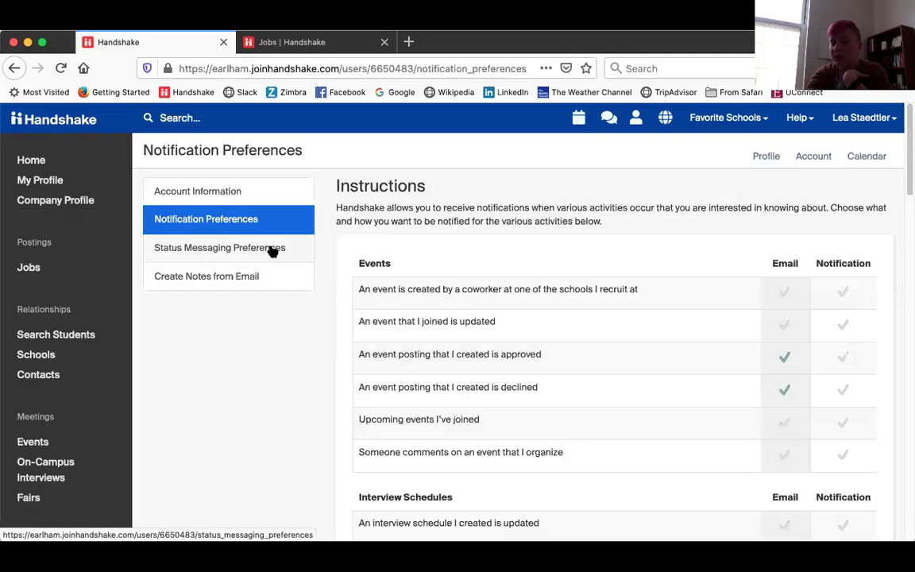
{"action": "scroll", "coordinate": [470, 315], "scroll_direction": "down", "scroll_amount": 3}
{"action": "scroll", "coordinate": [470, 313], "scroll_direction": "up", "scroll_amount": 3}
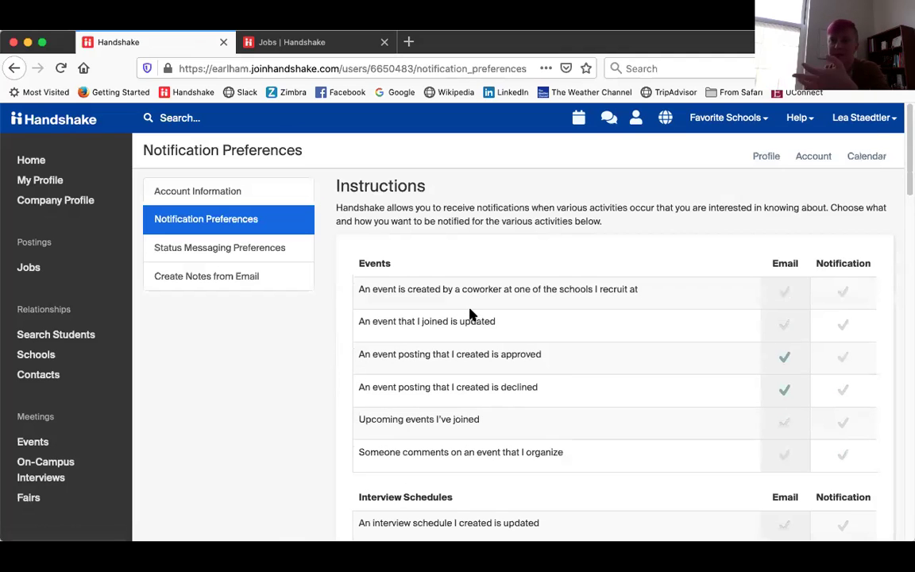
Open the status messaging preferences and check the Reviewed and Declined message options, keeping Declined at Do not send a message
{"action": "left_click", "coordinate": [258, 258]}
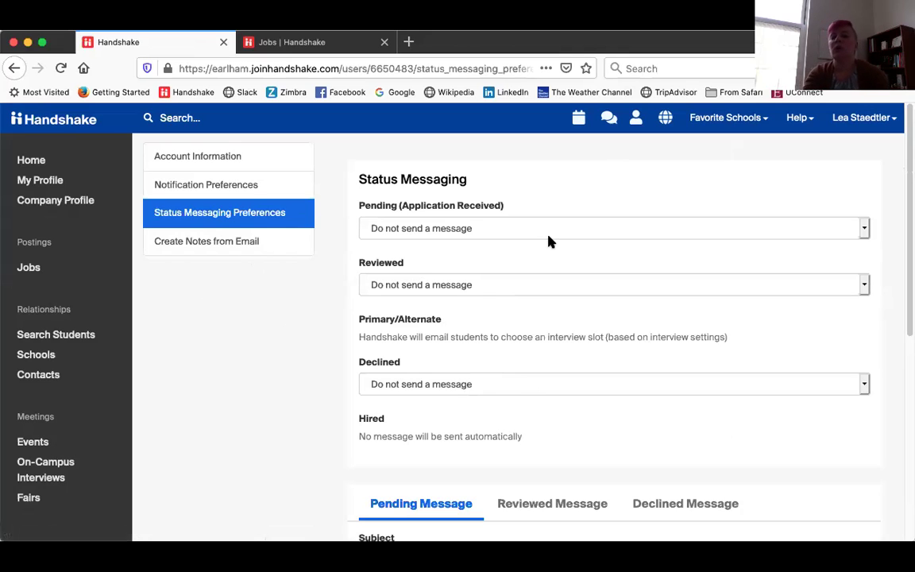
{"action": "left_click", "coordinate": [559, 286]}
{"action": "left_click", "coordinate": [556, 283]}
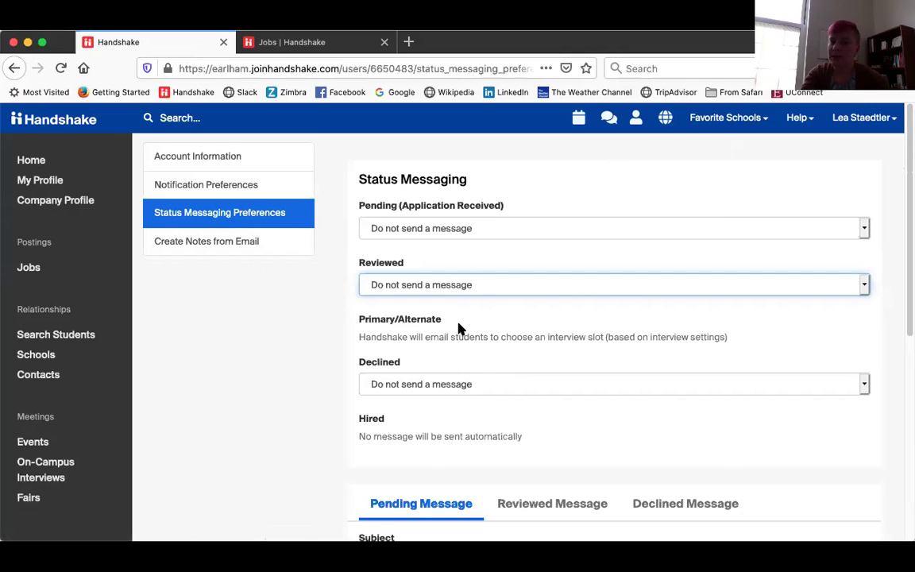
{"action": "left_click", "coordinate": [443, 387]}
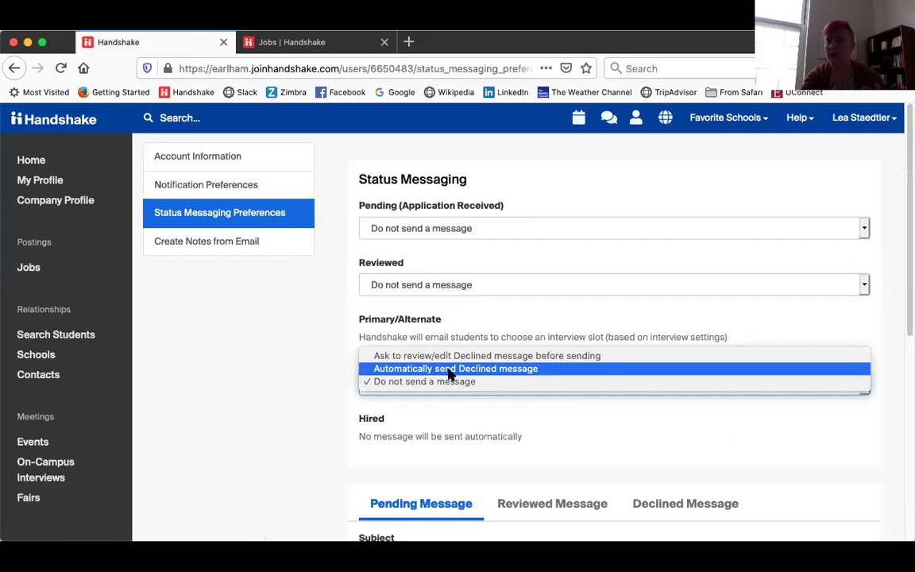
{"action": "left_click", "coordinate": [455, 381]}
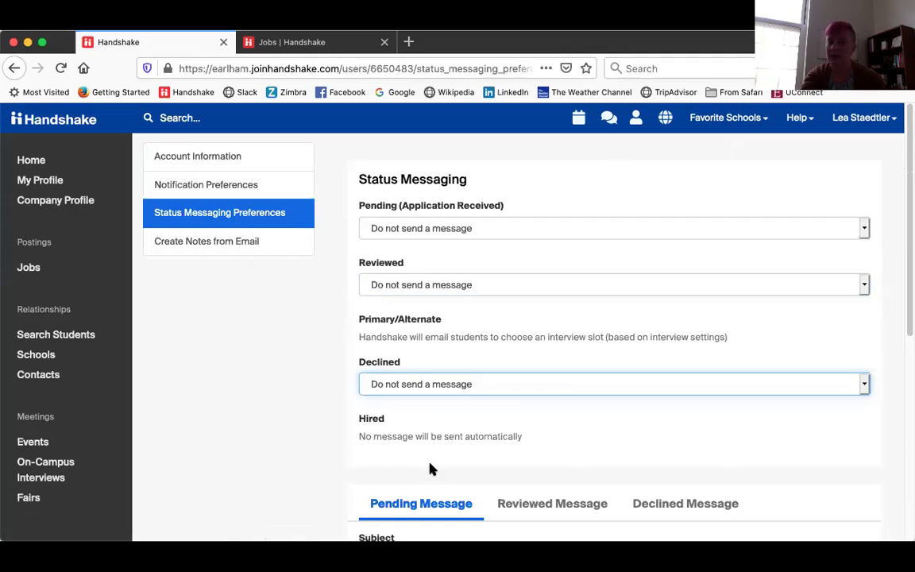
Examine the default Pending message's subject and text along with the status messaging settings
{"action": "scroll", "coordinate": [506, 341], "scroll_direction": "down", "scroll_amount": 5}
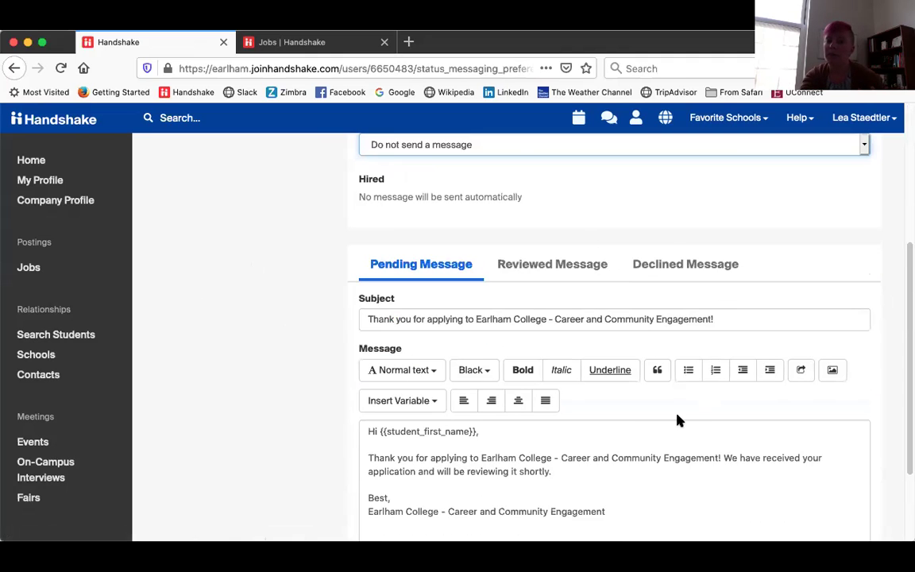
{"action": "scroll", "coordinate": [631, 503], "scroll_direction": "down", "scroll_amount": 2}
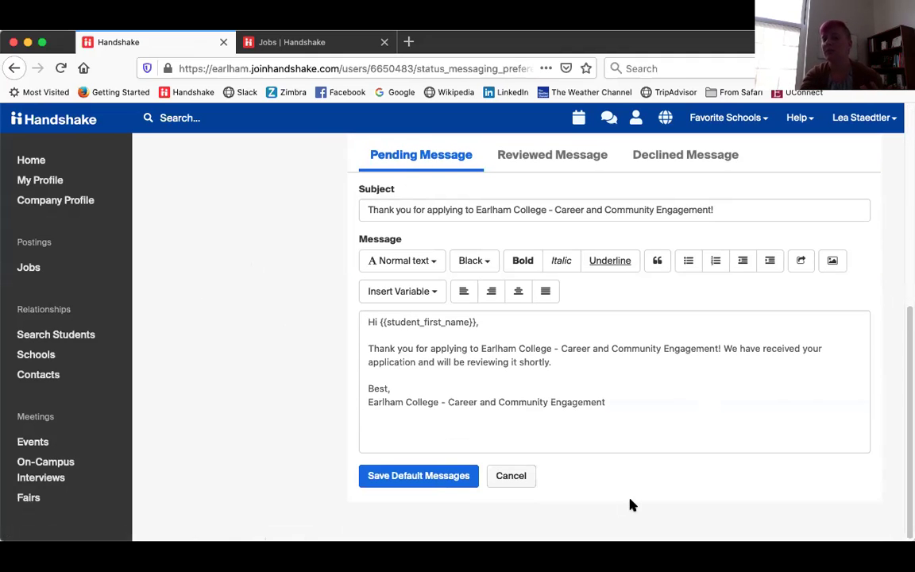
{"action": "scroll", "coordinate": [631, 505], "scroll_direction": "up", "scroll_amount": 6}
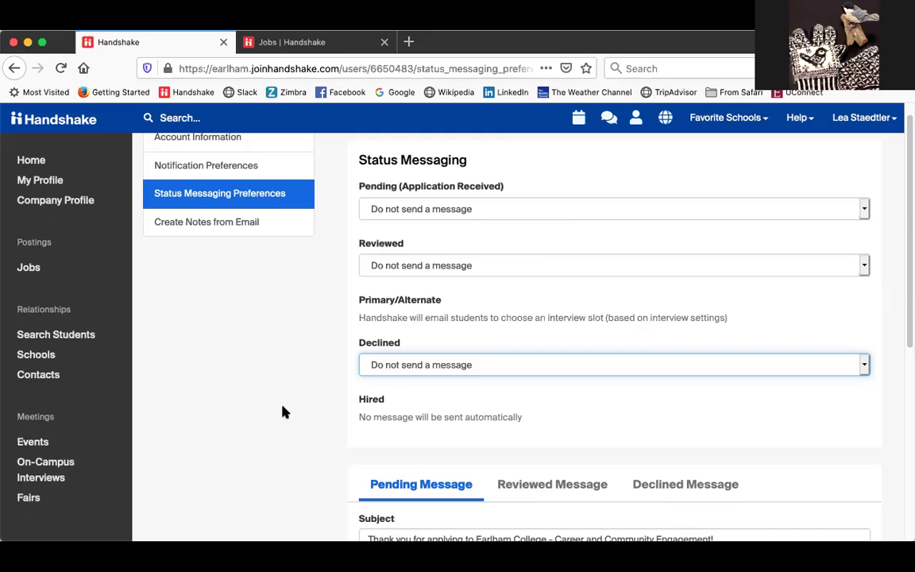
{"action": "scroll", "coordinate": [282, 413], "scroll_direction": "down", "scroll_amount": 5}
{"action": "left_click", "coordinate": [609, 335]}
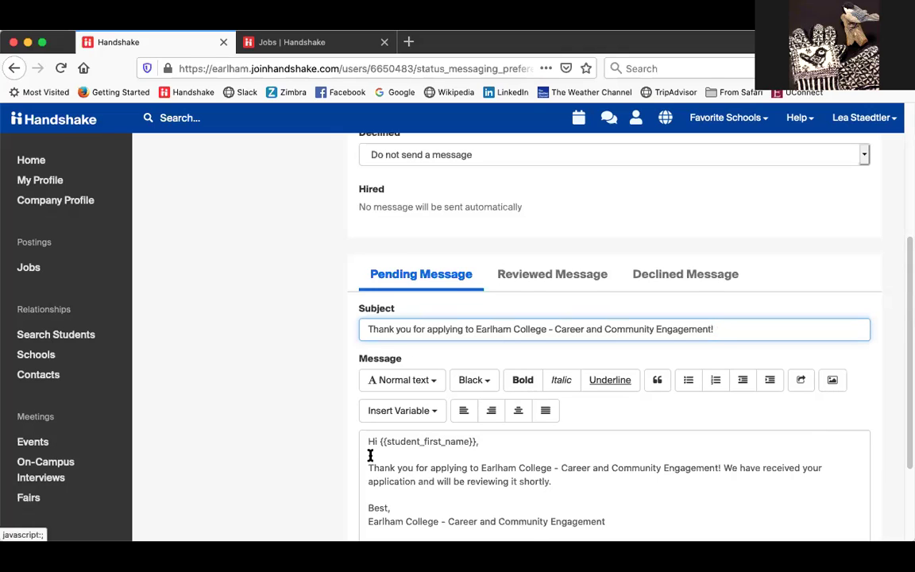
{"action": "scroll", "coordinate": [316, 483], "scroll_direction": "down", "scroll_amount": 1}
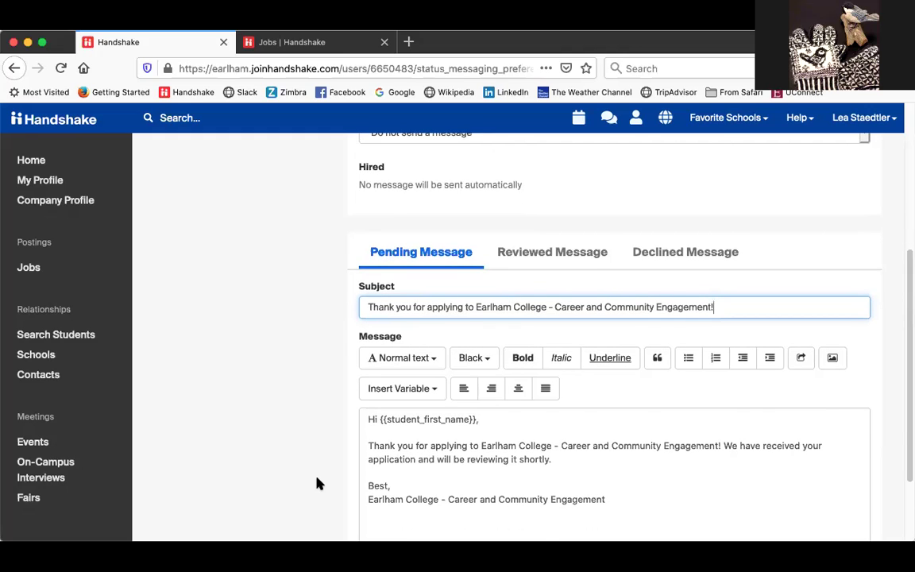
{"action": "scroll", "coordinate": [316, 483], "scroll_direction": "up", "scroll_amount": 2}
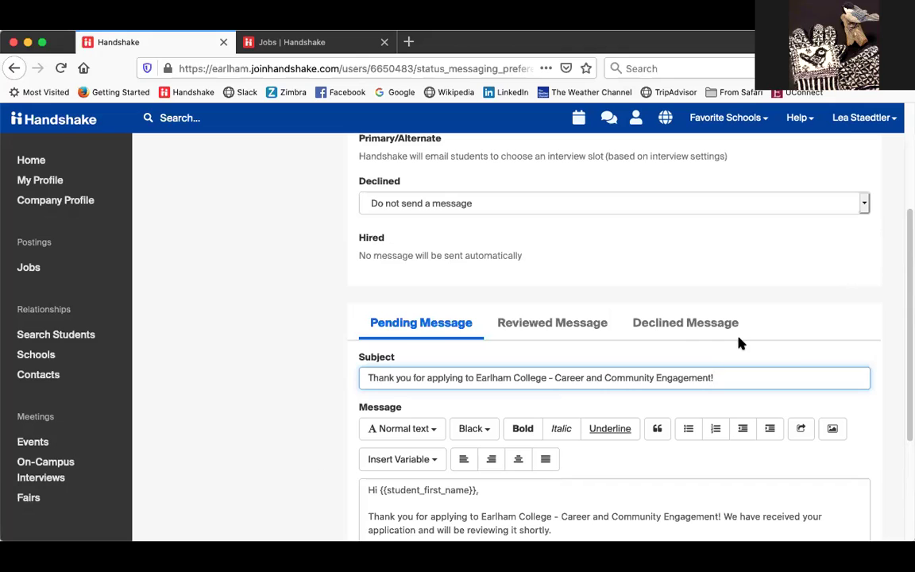
{"action": "right_click", "coordinate": [137, 307]}
{"action": "left_click", "coordinate": [335, 404]}
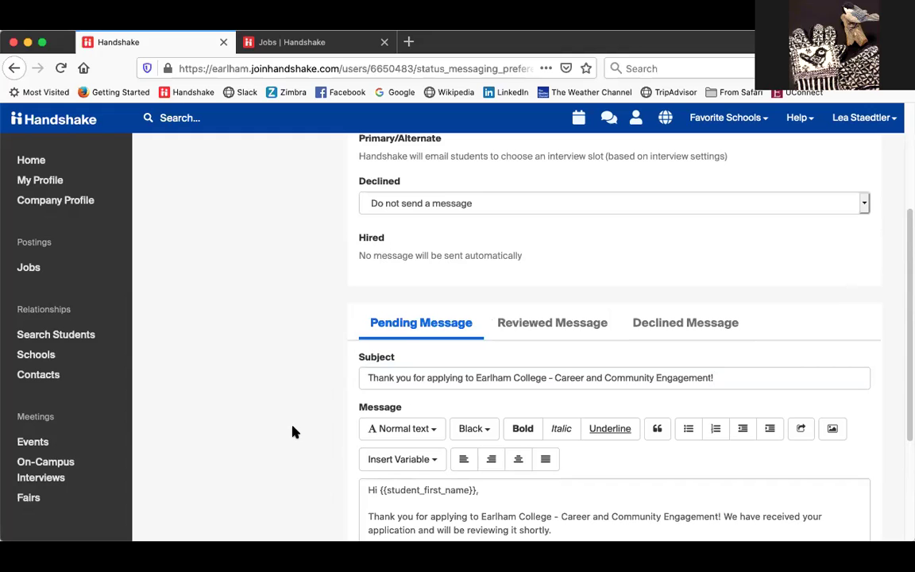
{"action": "scroll", "coordinate": [293, 432], "scroll_direction": "up", "scroll_amount": 3}
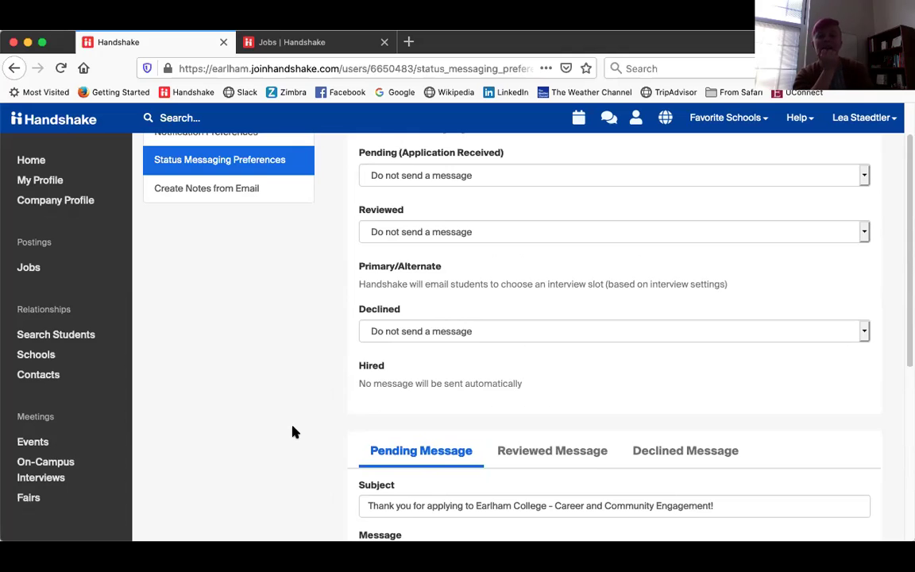
{"action": "scroll", "coordinate": [294, 432], "scroll_direction": "down", "scroll_amount": 5}
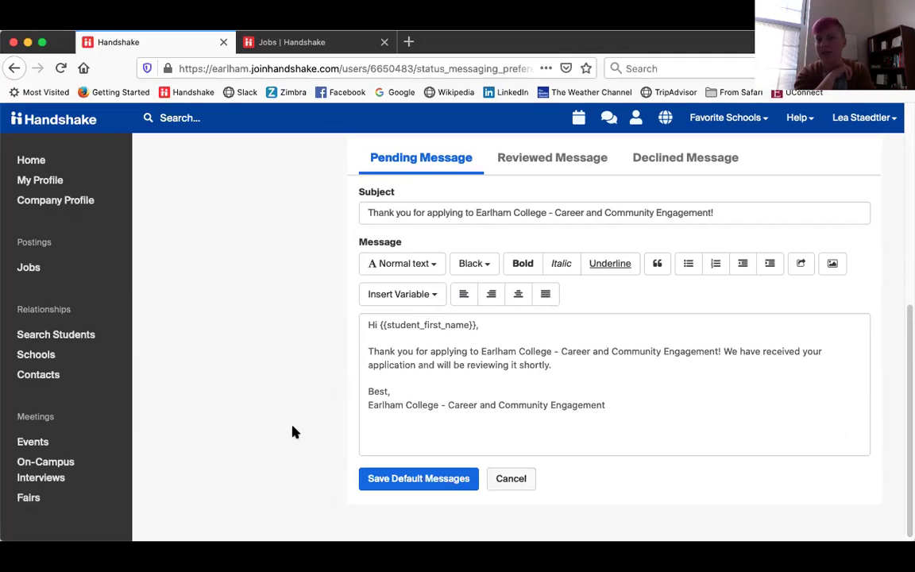
{"action": "scroll", "coordinate": [293, 432], "scroll_direction": "up", "scroll_amount": 3}
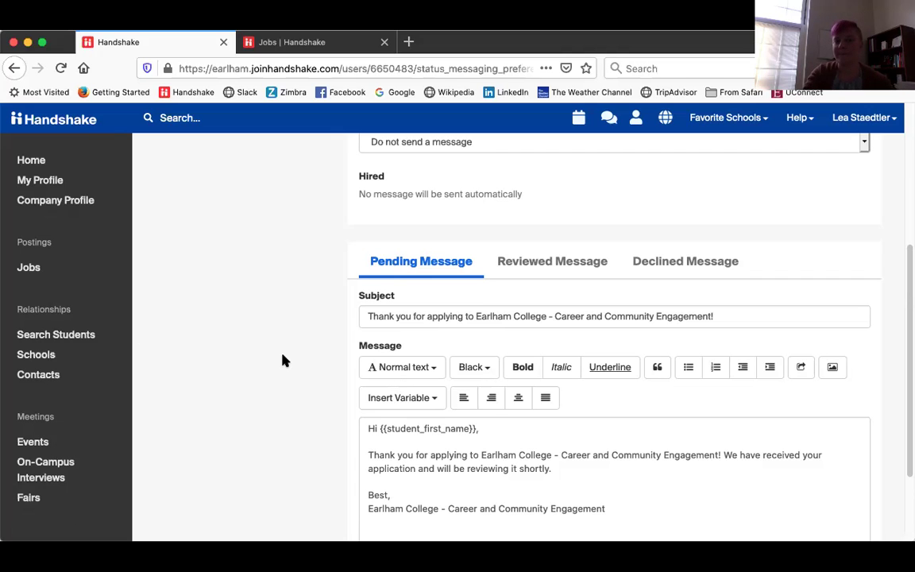
{"action": "scroll", "coordinate": [283, 360], "scroll_direction": "down", "scroll_amount": 3}
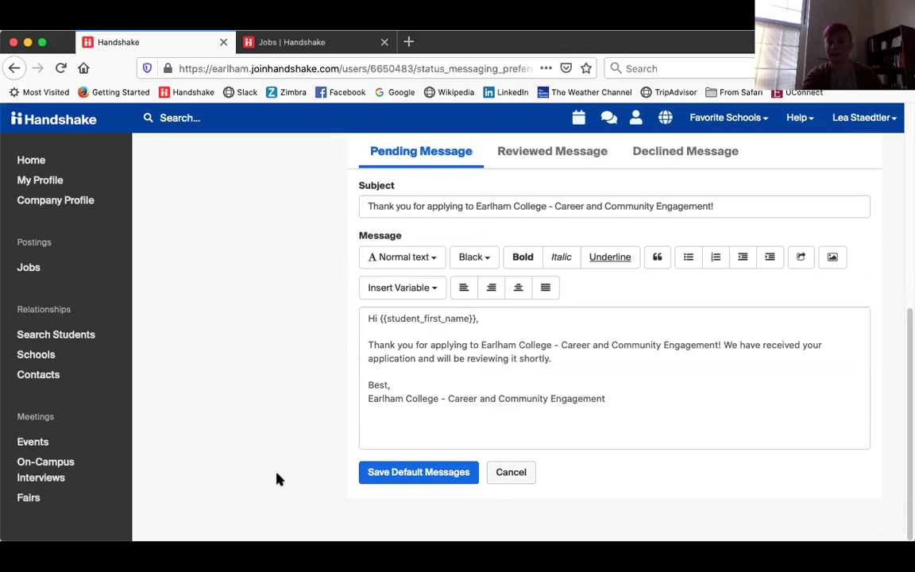
{"action": "scroll", "coordinate": [278, 479], "scroll_direction": "up", "scroll_amount": 5}
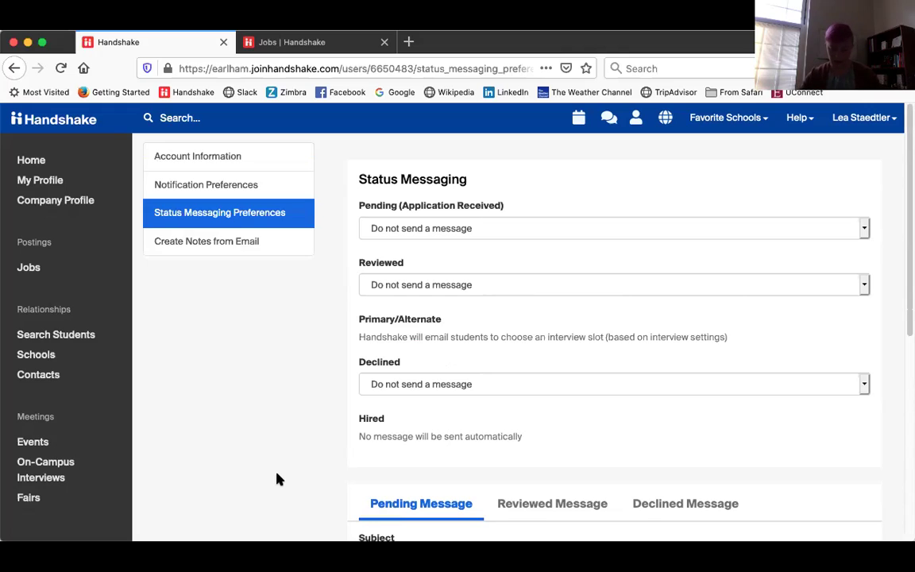